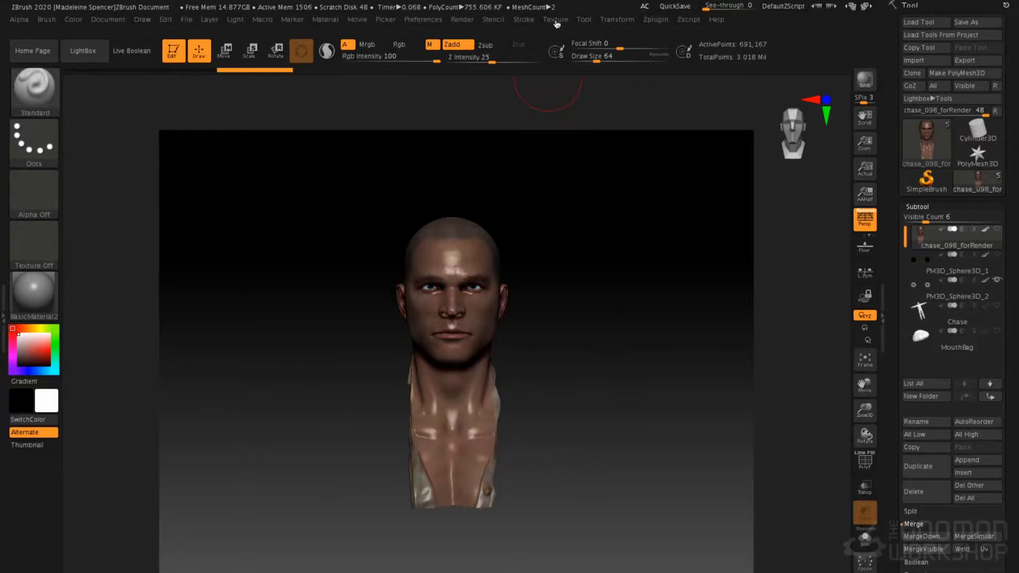
Dock the Texture palette and expand its Image Plane and Reference Views settings.
{"action": "left_click", "coordinate": [548, 33]}
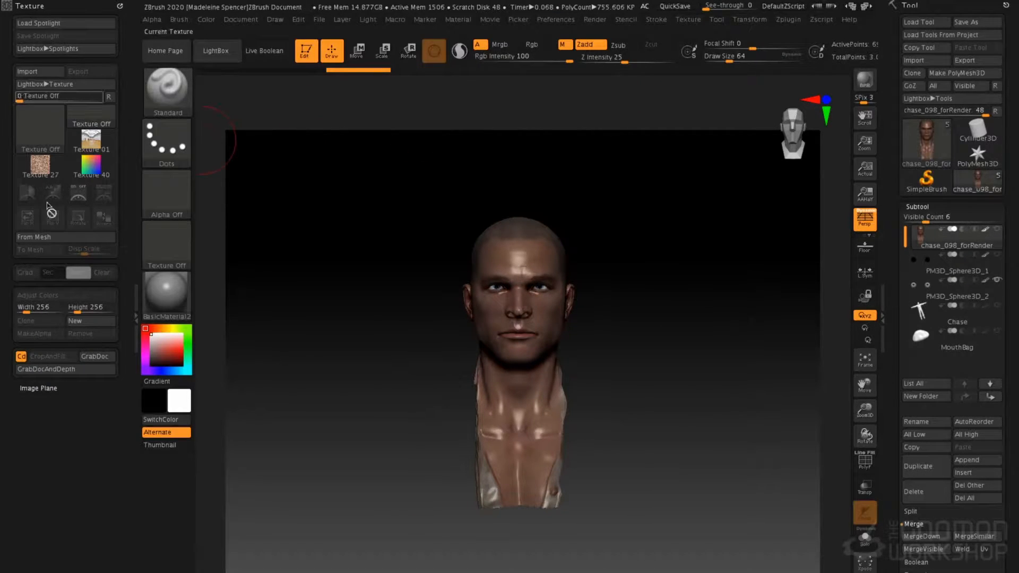
{"action": "left_click", "coordinate": [44, 387]}
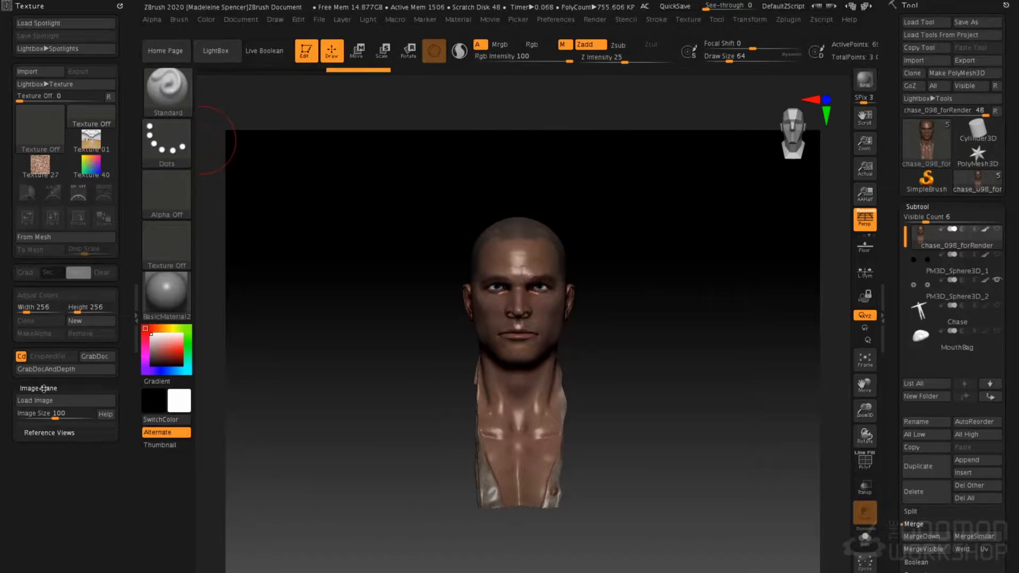
{"action": "left_click", "coordinate": [52, 433]}
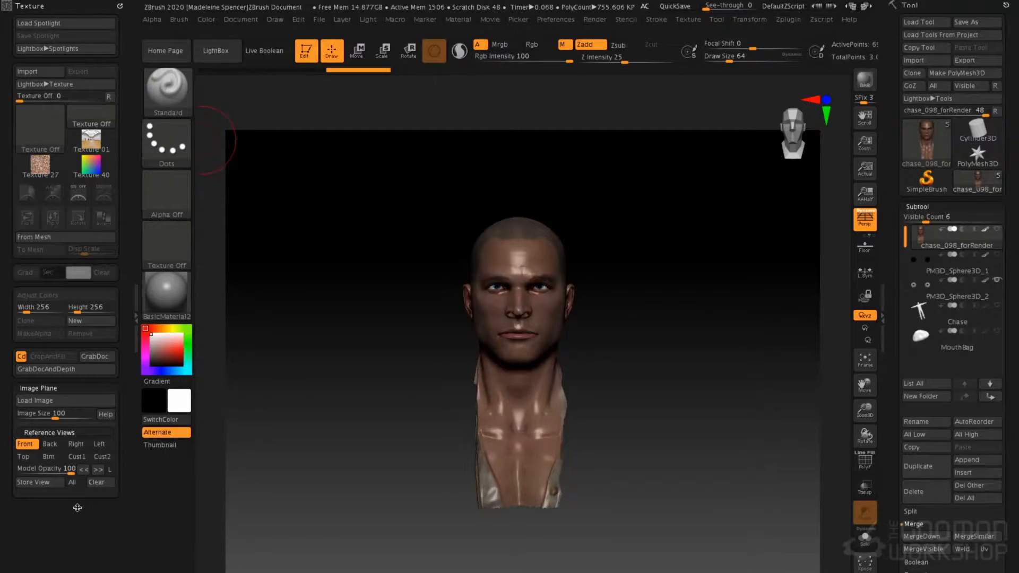
Look through the preset reference views, including Left, Top, Btm, Cust1 and Cust2, and return to the Front view.
{"action": "left_click", "coordinate": [26, 467]}
{"action": "left_click", "coordinate": [43, 448]}
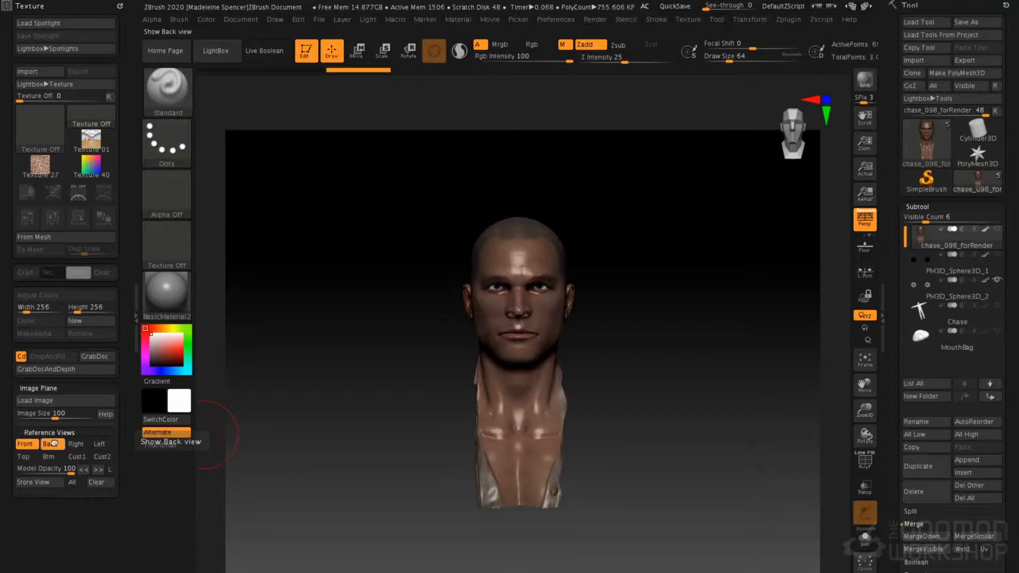
{"action": "left_click", "coordinate": [99, 444]}
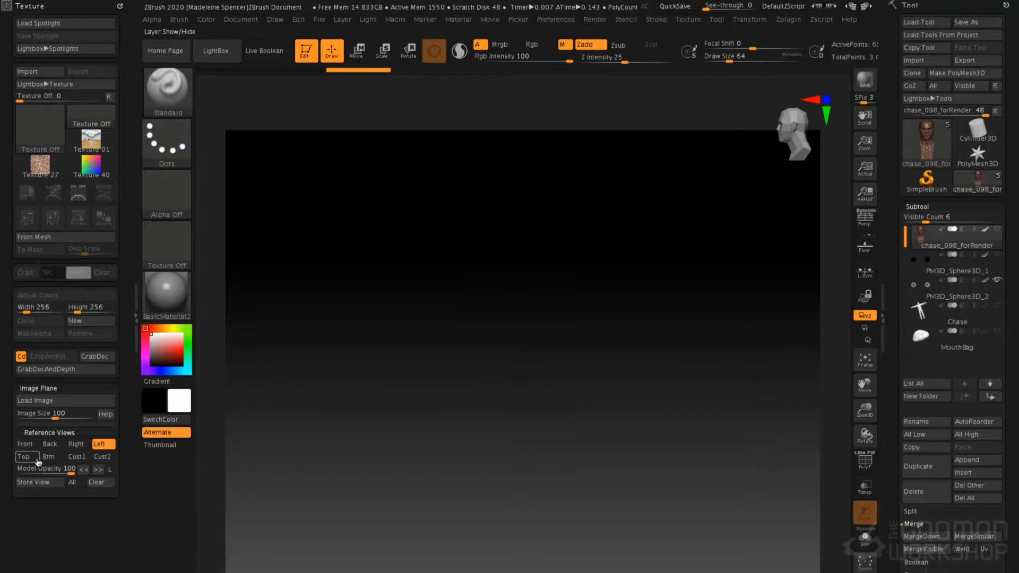
{"action": "left_click", "coordinate": [37, 459]}
{"action": "left_click", "coordinate": [48, 457]}
{"action": "left_click", "coordinate": [77, 456]}
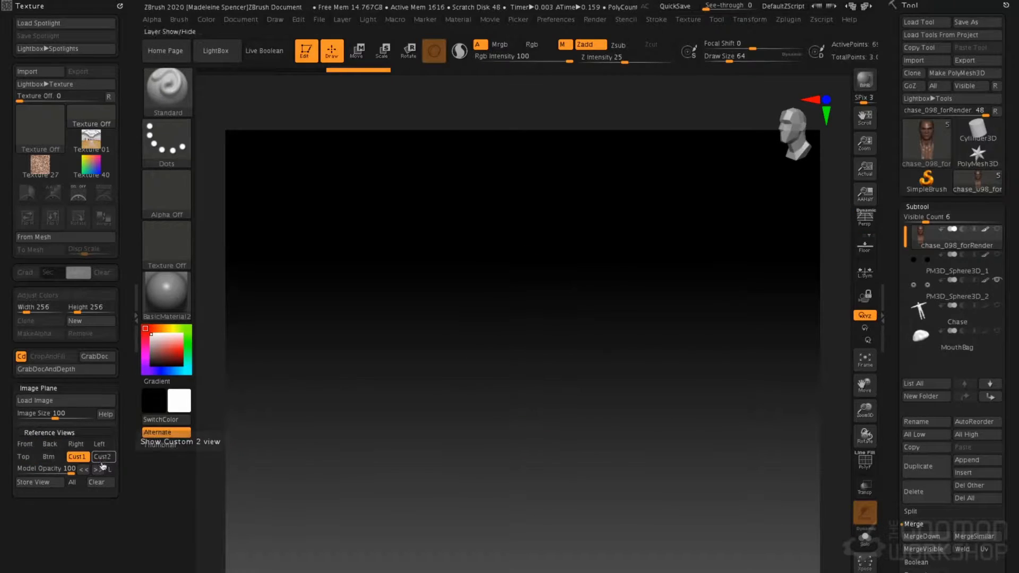
{"action": "left_click", "coordinate": [102, 458]}
{"action": "left_click", "coordinate": [27, 445]}
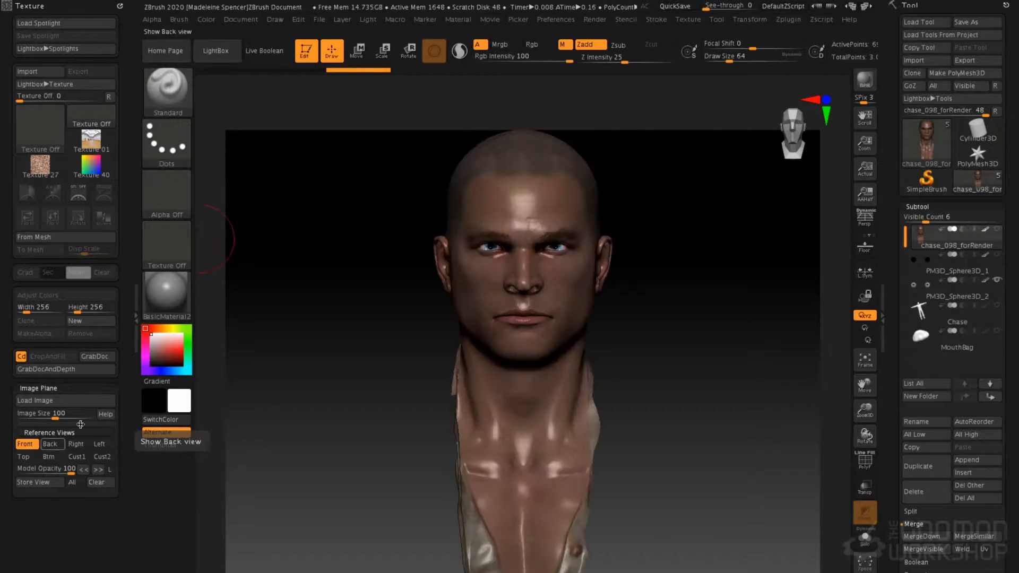
Load the 502024 front portrait photo (the Copy file) as the image plane for the Front reference view.
{"action": "left_click", "coordinate": [33, 403]}
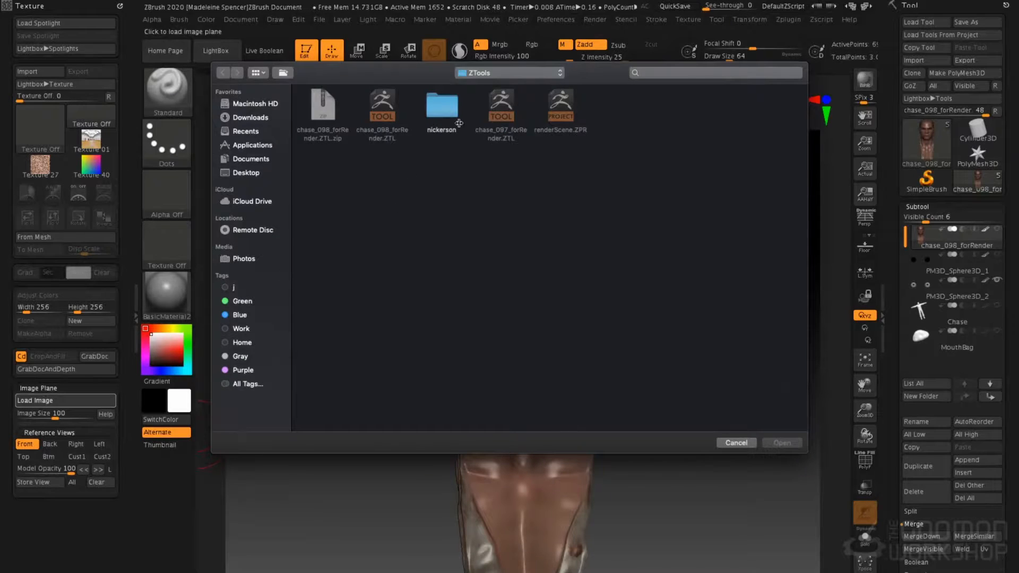
{"action": "left_click_drag", "start_coordinate": [496, 82], "coordinate": [495, 79]}
{"action": "left_click", "coordinate": [497, 73]}
{"action": "left_click", "coordinate": [500, 81]}
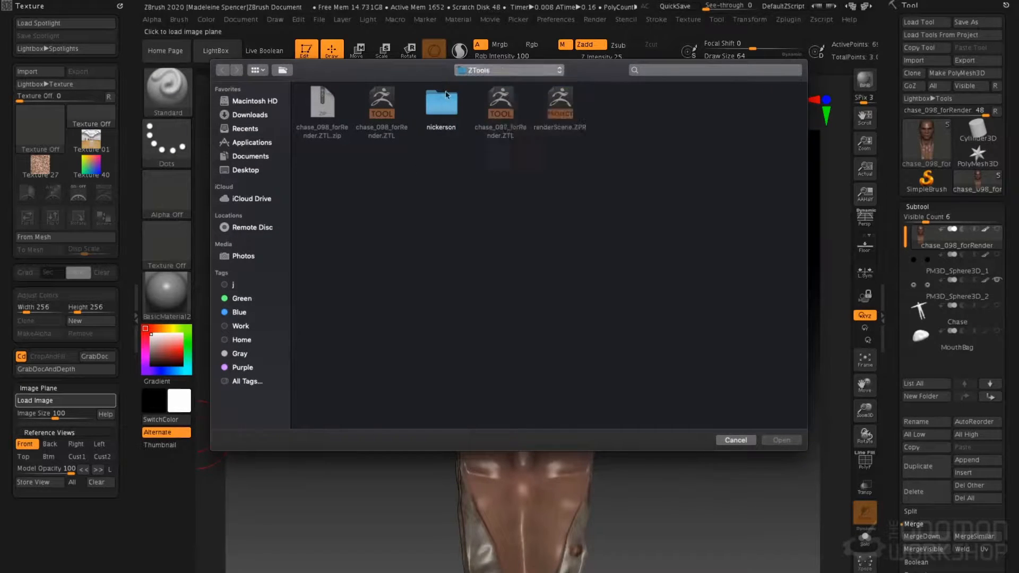
{"action": "double_click", "coordinate": [330, 103]}
{"action": "double_click", "coordinate": [332, 101]}
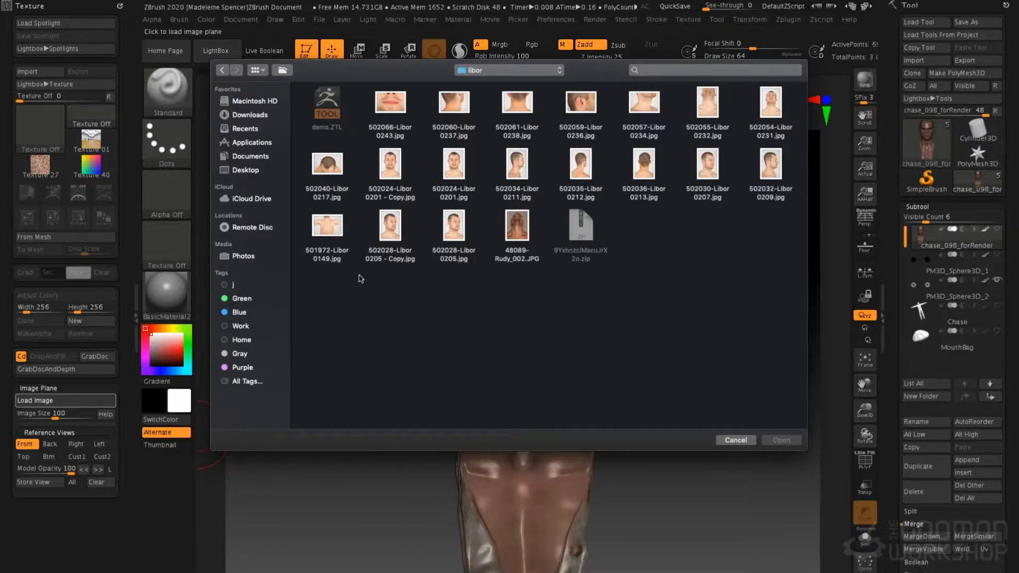
{"action": "double_click", "coordinate": [385, 168]}
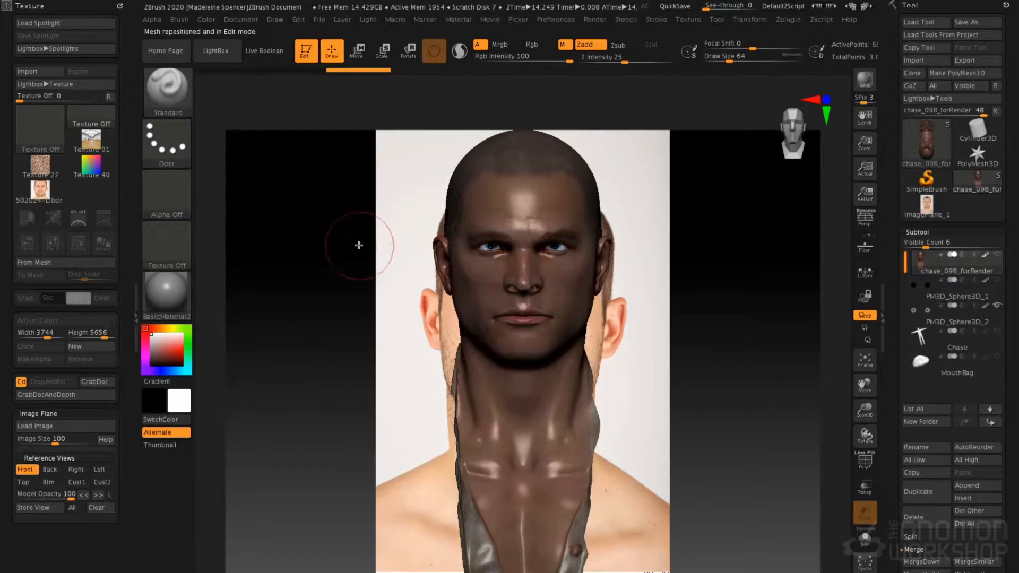
Move the head aside to reveal the front photo, lower its subdivision level, and place it back over the face.
{"action": "left_click_drag", "start_coordinate": [357, 239], "coordinate": [567, 353], "text": "alt"}
{"action": "key", "text": "shift"}
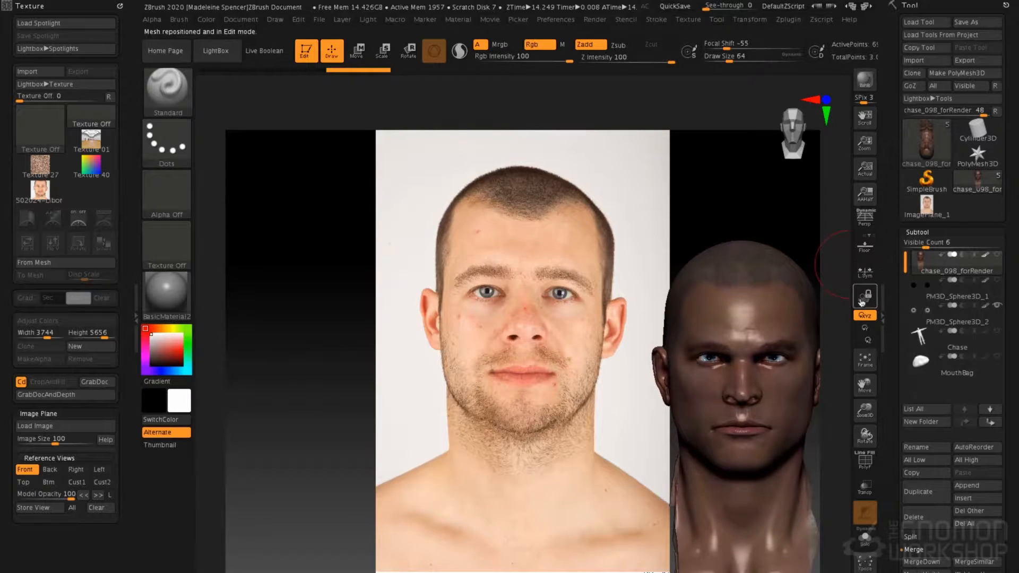
{"action": "left_click", "coordinate": [863, 306]}
{"action": "mouse_move", "coordinate": [653, 344]}
{"action": "left_mouse_down", "text": "alt"}
{"action": "mouse_move", "coordinate": [628, 365]}
{"action": "mouse_move", "coordinate": [647, 352]}
{"action": "left_mouse_up", "text": "alt"}
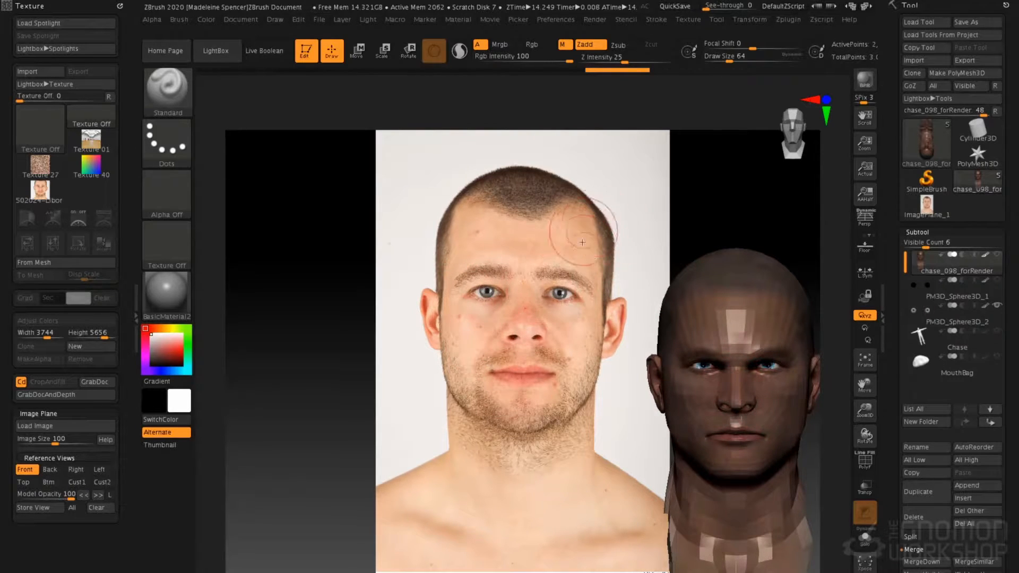
{"action": "mouse_move", "coordinate": [578, 233]}
{"action": "left_mouse_down", "text": "alt"}
{"action": "mouse_move", "coordinate": [378, 178]}
{"action": "mouse_move", "coordinate": [398, 172]}
{"action": "left_mouse_up", "text": "alt"}
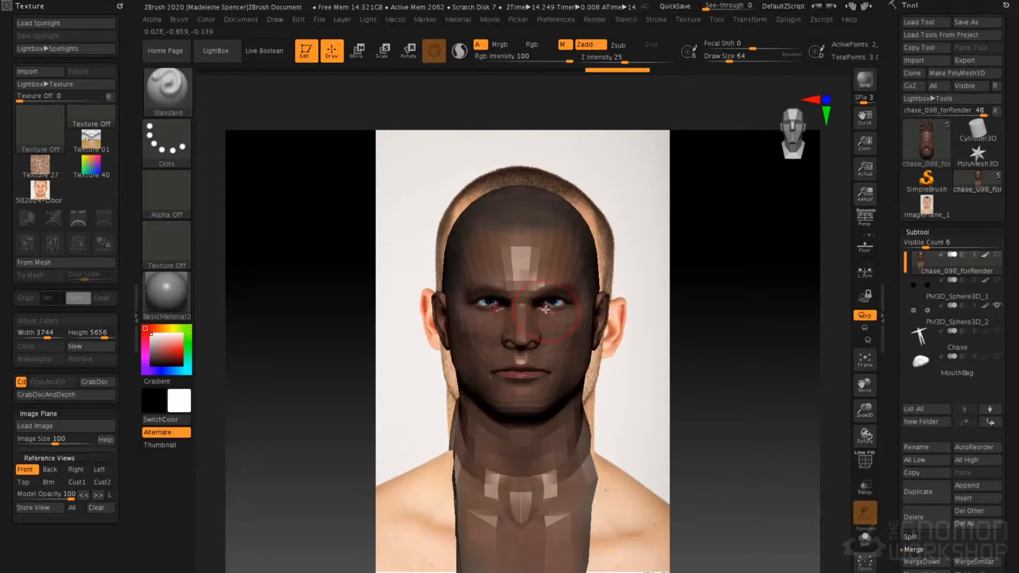
Set the model opacity to 47 and fill the head with the Flat Color material.
{"action": "left_click_drag", "start_coordinate": [70, 496], "coordinate": [41, 498]}
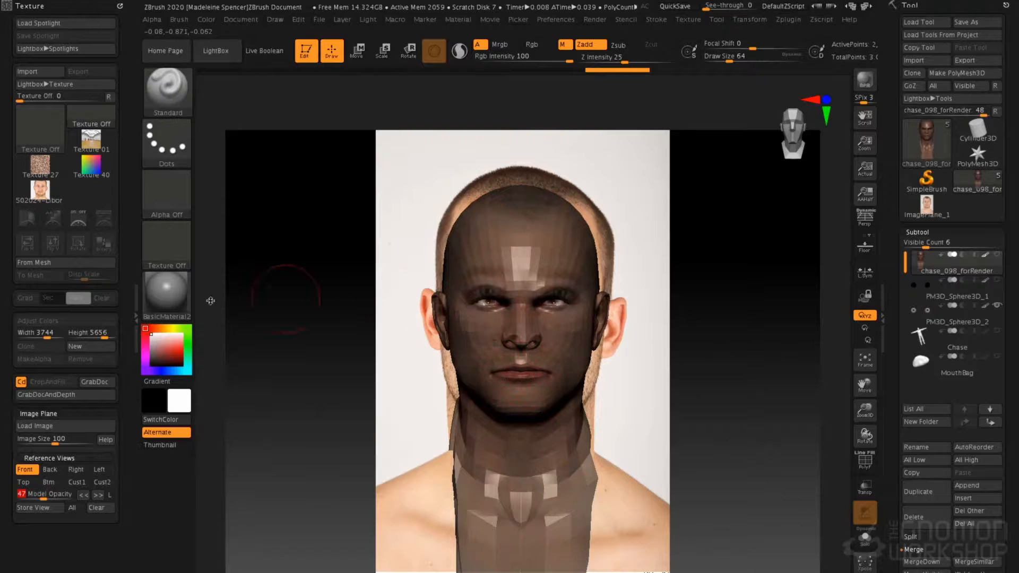
{"action": "left_click", "coordinate": [166, 293]}
{"action": "left_click", "coordinate": [242, 482]}
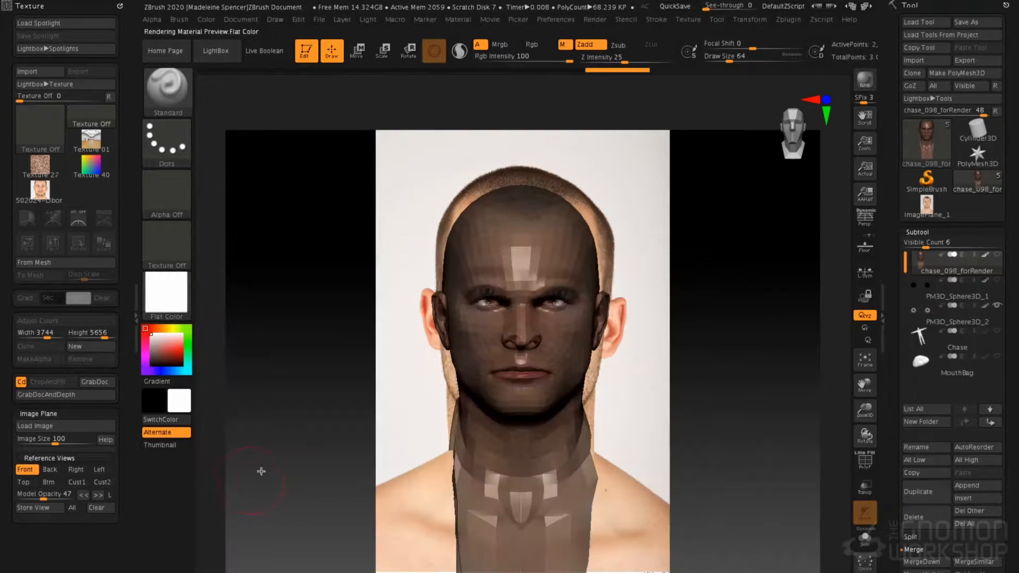
{"action": "left_click", "coordinate": [207, 19]}
{"action": "left_click", "coordinate": [230, 246]}
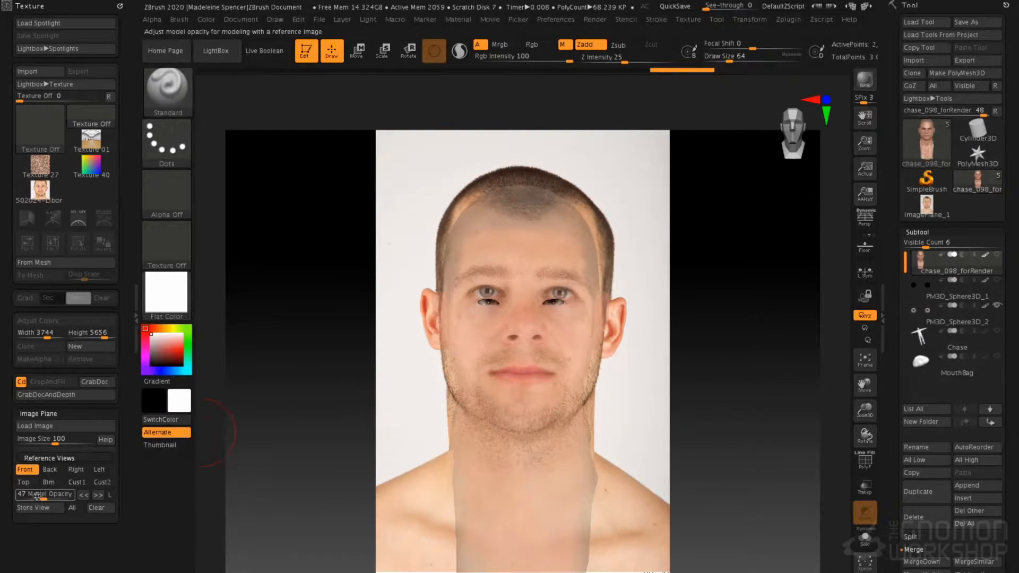
Set the model opacity to 67 and change the head's material to SkinShade4.
{"action": "left_click", "coordinate": [65, 498]}
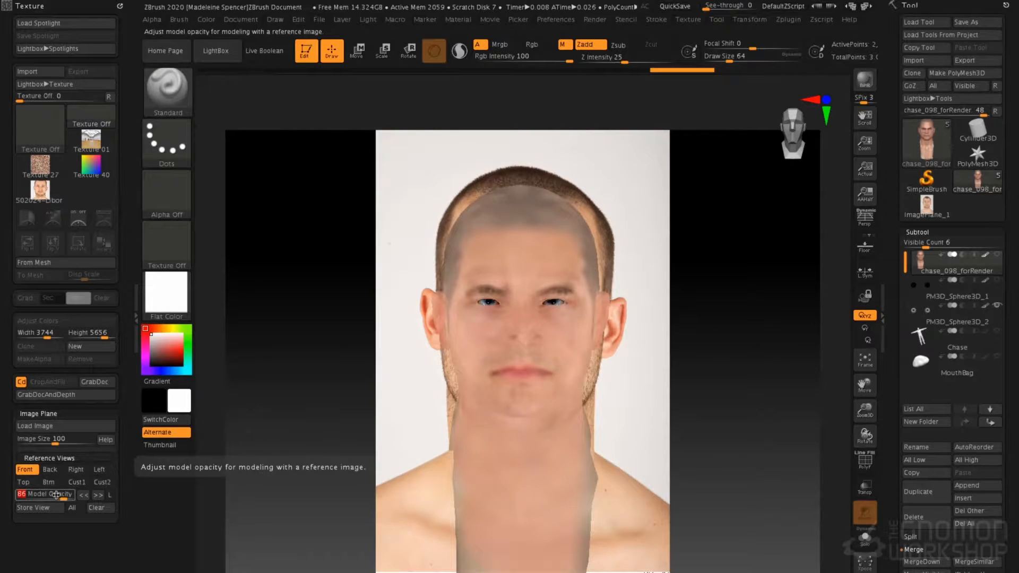
{"action": "left_click_drag", "start_coordinate": [56, 495], "coordinate": [54, 496]}
{"action": "left_click", "coordinate": [166, 294]}
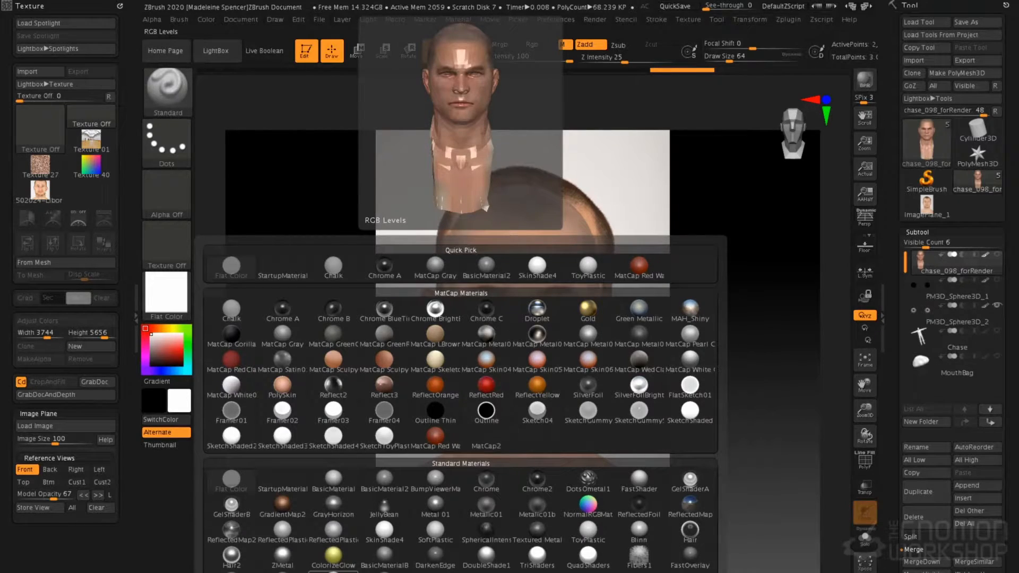
{"action": "left_click", "coordinate": [536, 268]}
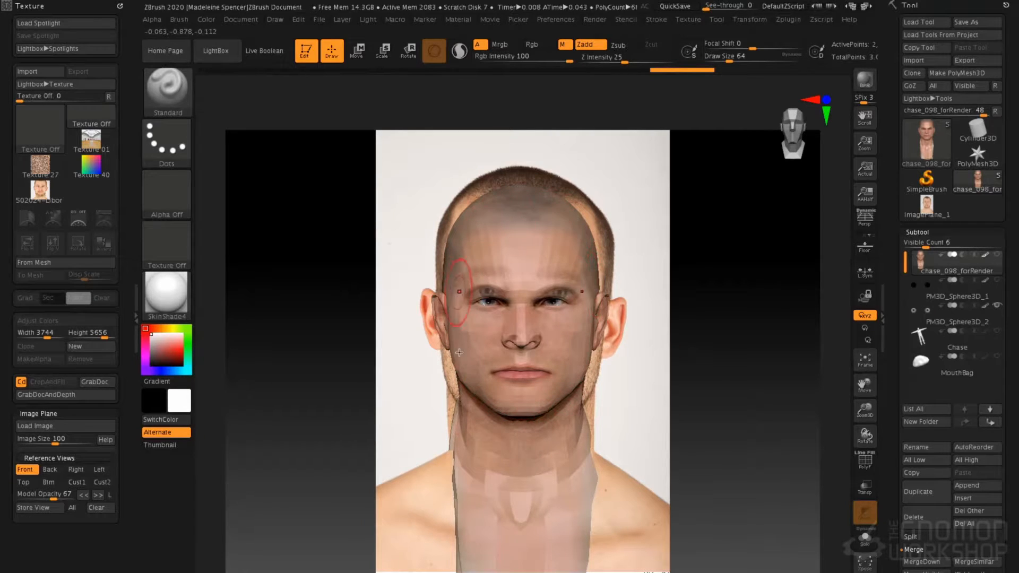
Show the polygon wireframe on the head and reduce the model opacity to 16.
{"action": "key", "text": "shift"}
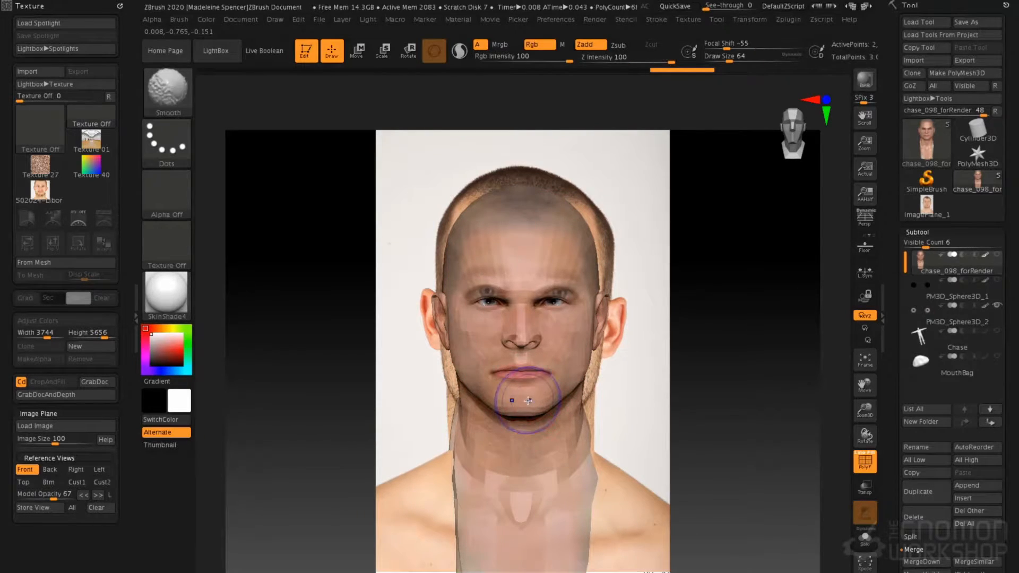
{"action": "key", "text": "shift+f"}
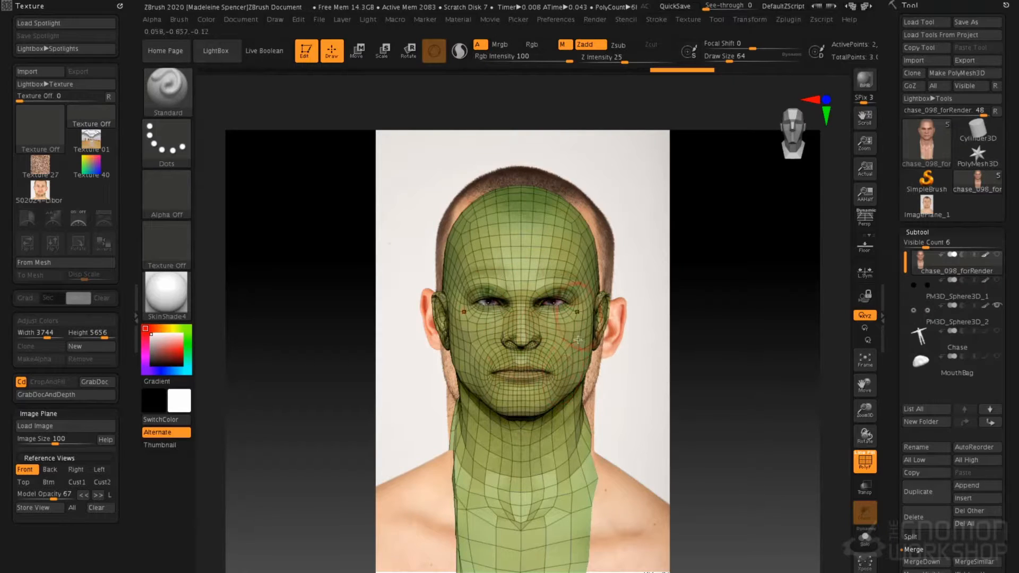
{"action": "left_click_drag", "start_coordinate": [53, 496], "coordinate": [25, 496]}
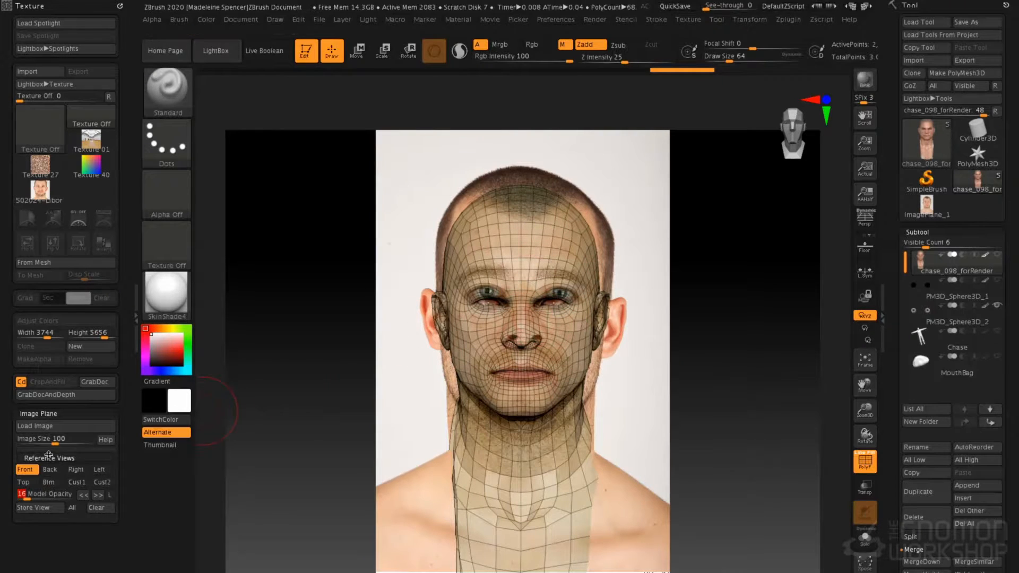
Hide the wireframe, fit the head to the front photo's outline, and store the Front view.
{"action": "left_click", "coordinate": [65, 471]}
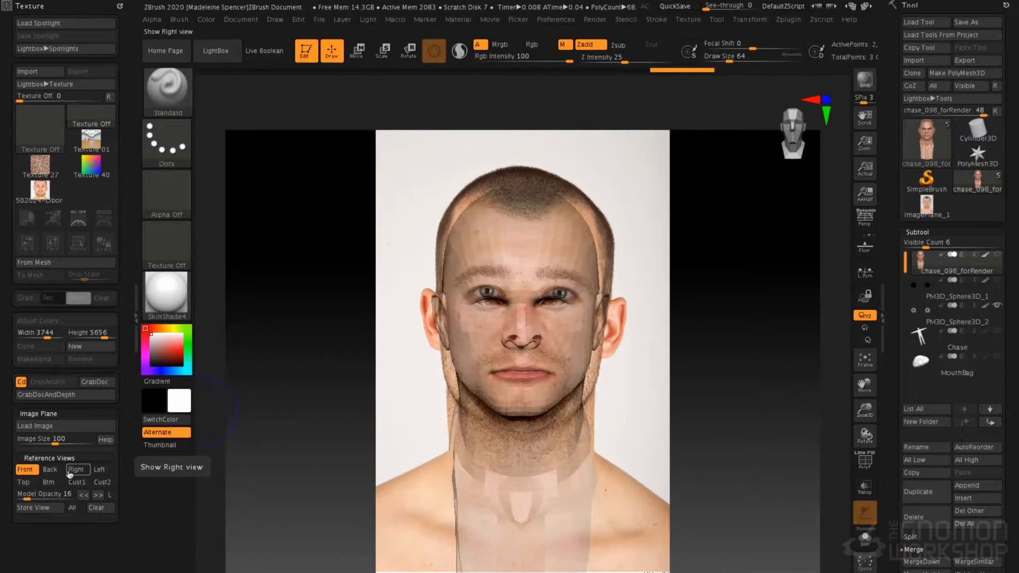
{"action": "left_click", "coordinate": [75, 471]}
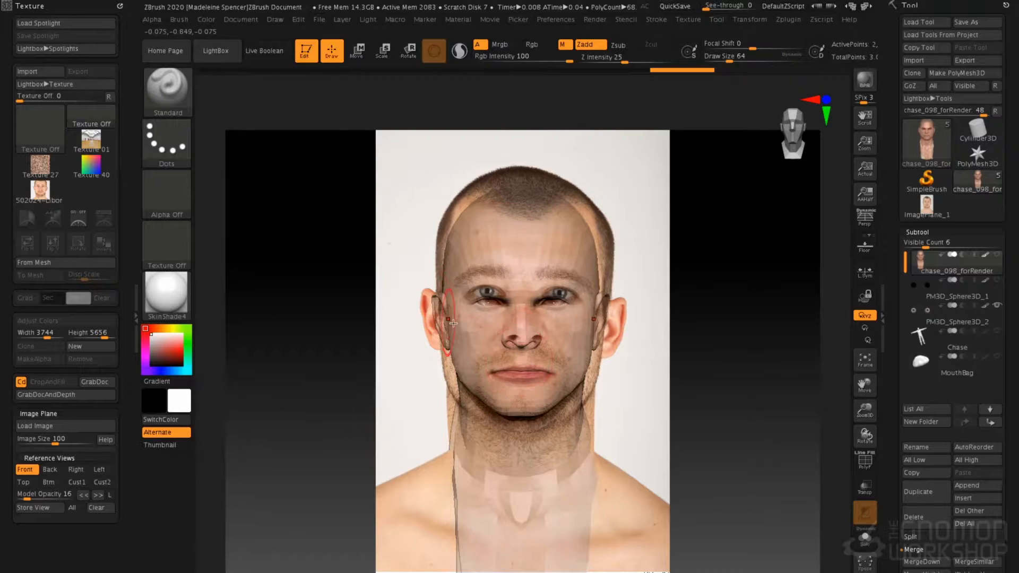
{"action": "key", "text": "shift"}
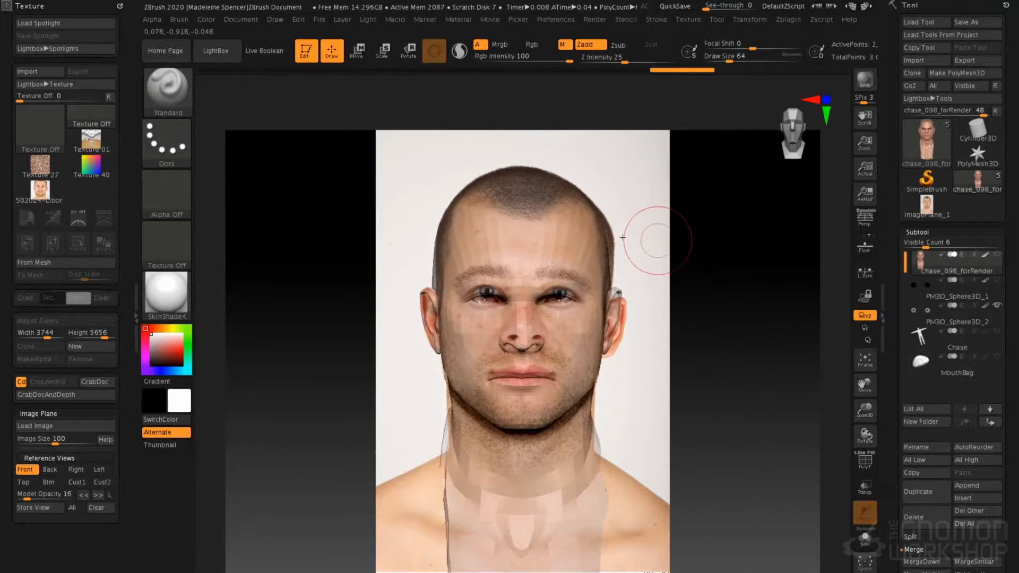
{"action": "left_click", "coordinate": [33, 507]}
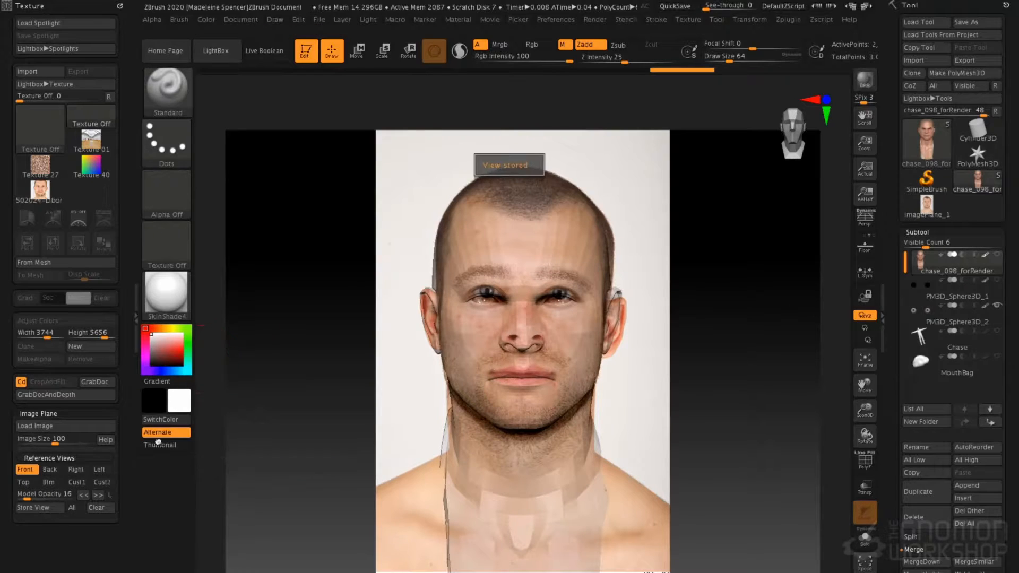
Load the 502036 back-of-head photo into the Back reference view, align the head to it, and store the view.
{"action": "left_click", "coordinate": [50, 470]}
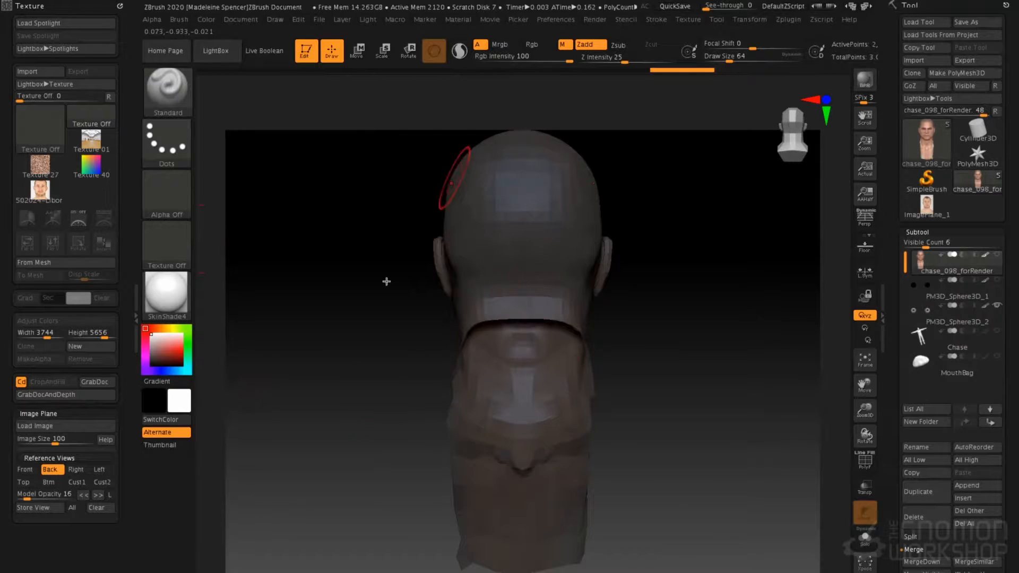
{"action": "left_click", "coordinate": [51, 425]}
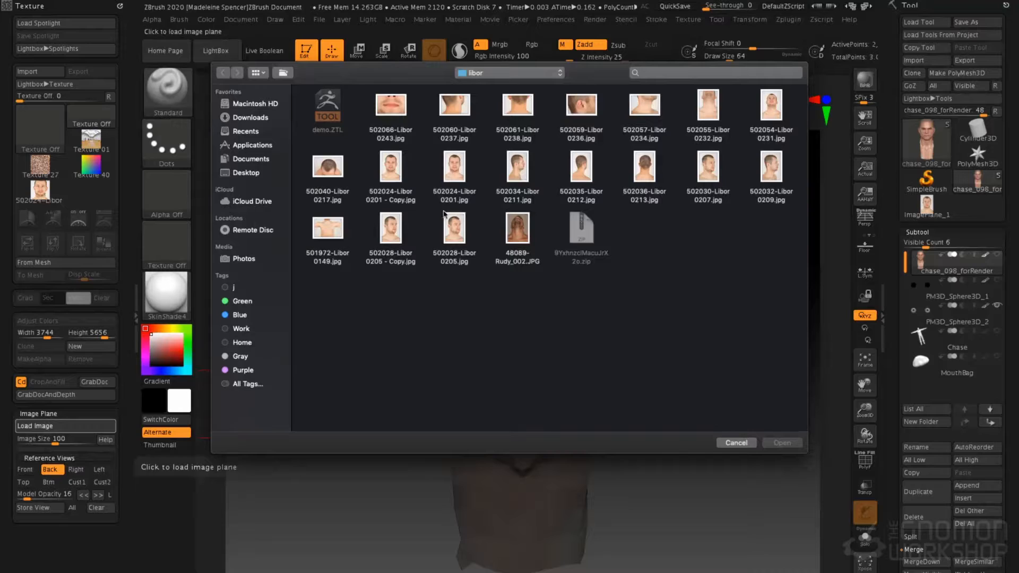
{"action": "double_click", "coordinate": [644, 170]}
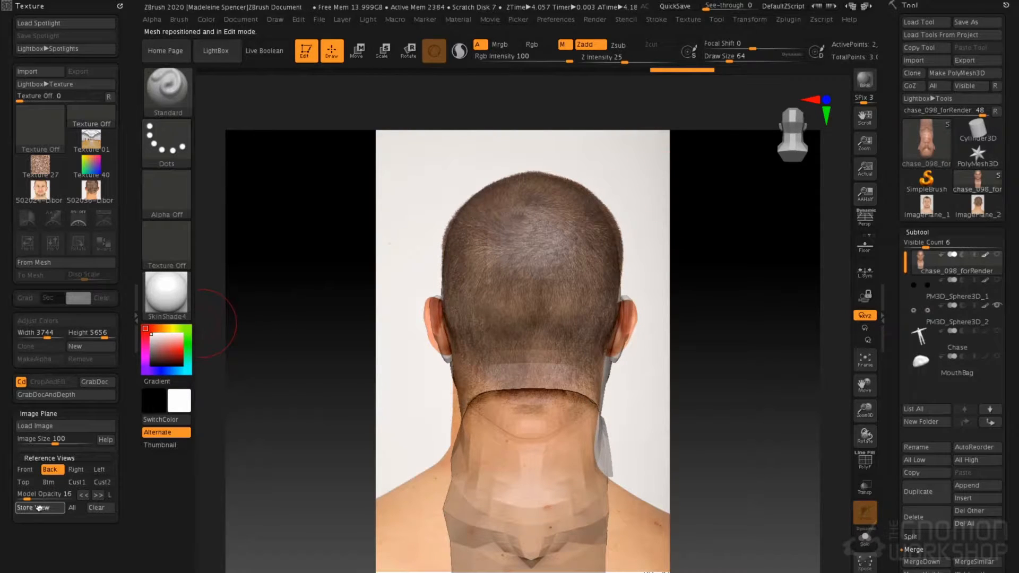
{"action": "left_click", "coordinate": [62, 509]}
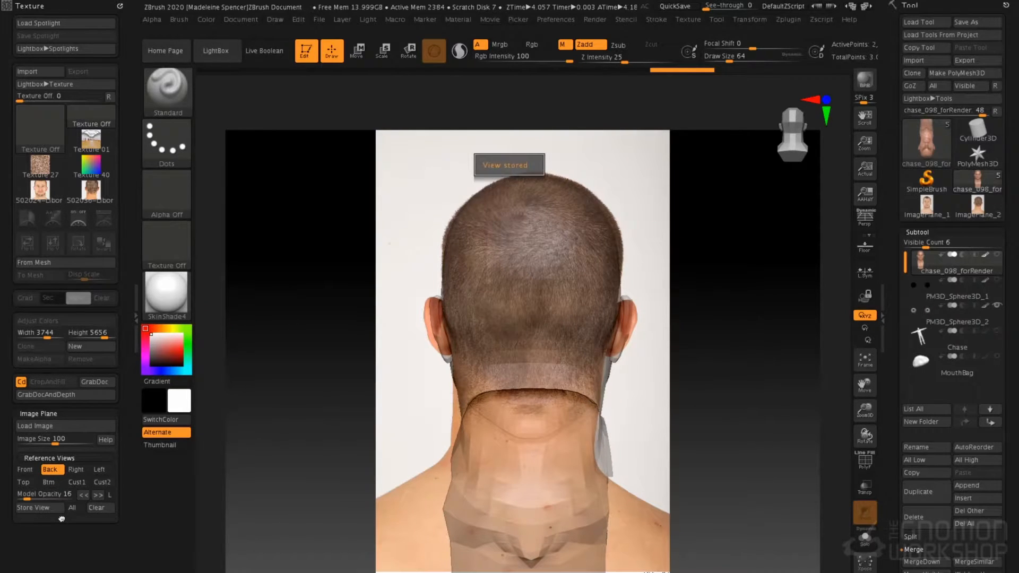
Load the 502034 profile photo into the Right reference view, align the head to it, and store the view.
{"action": "left_click", "coordinate": [79, 471]}
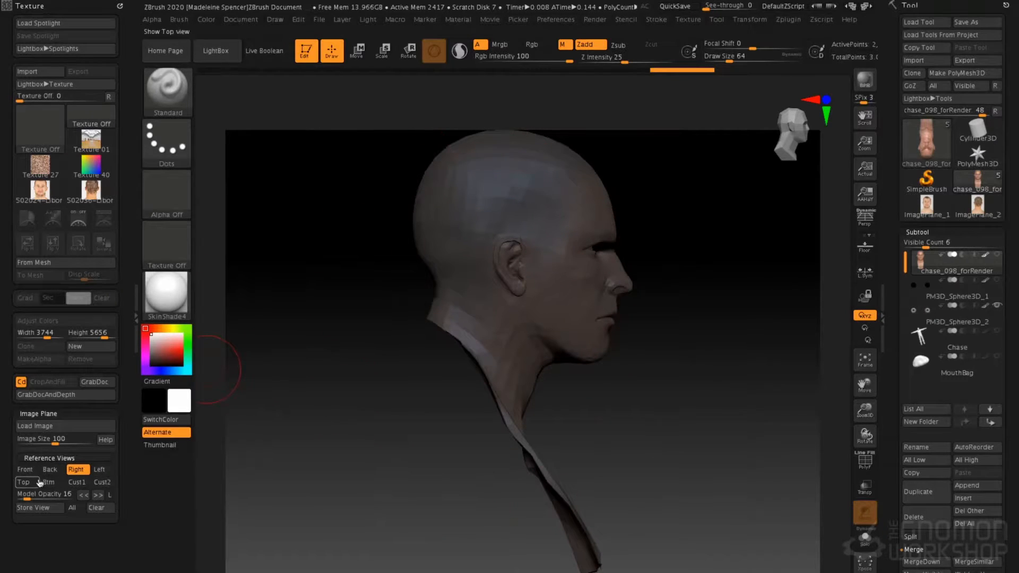
{"action": "left_click", "coordinate": [41, 425]}
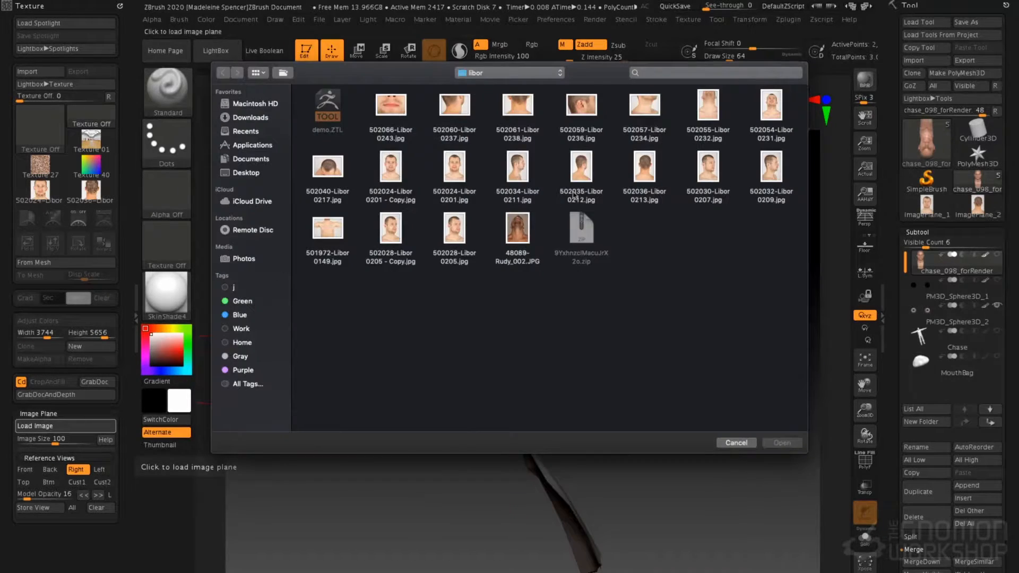
{"action": "double_click", "coordinate": [510, 170]}
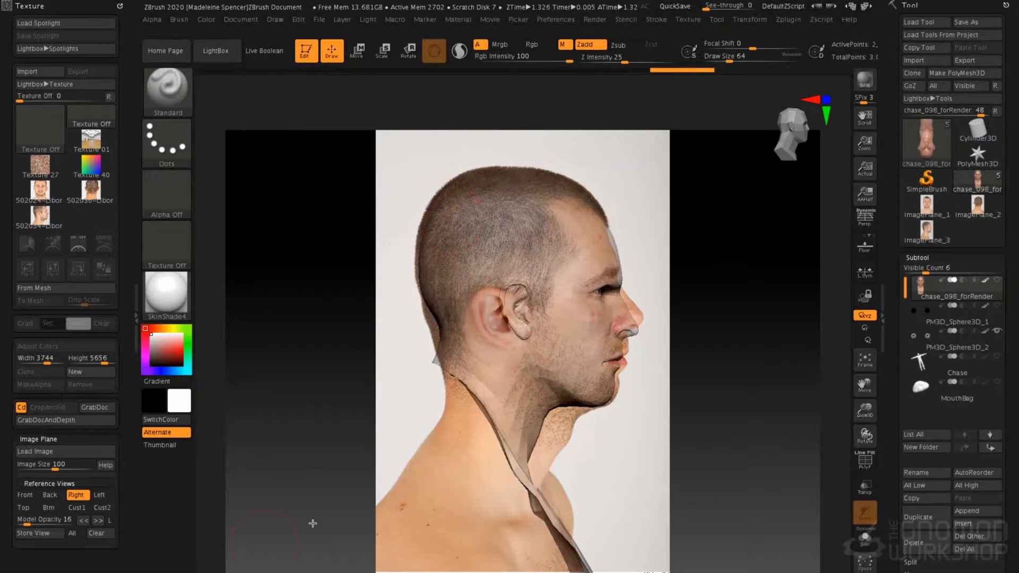
Store a three-quarter view of the head in the Custom 1 reference slot, and recall it after switching to the Right view.
{"action": "left_click", "coordinate": [78, 508]}
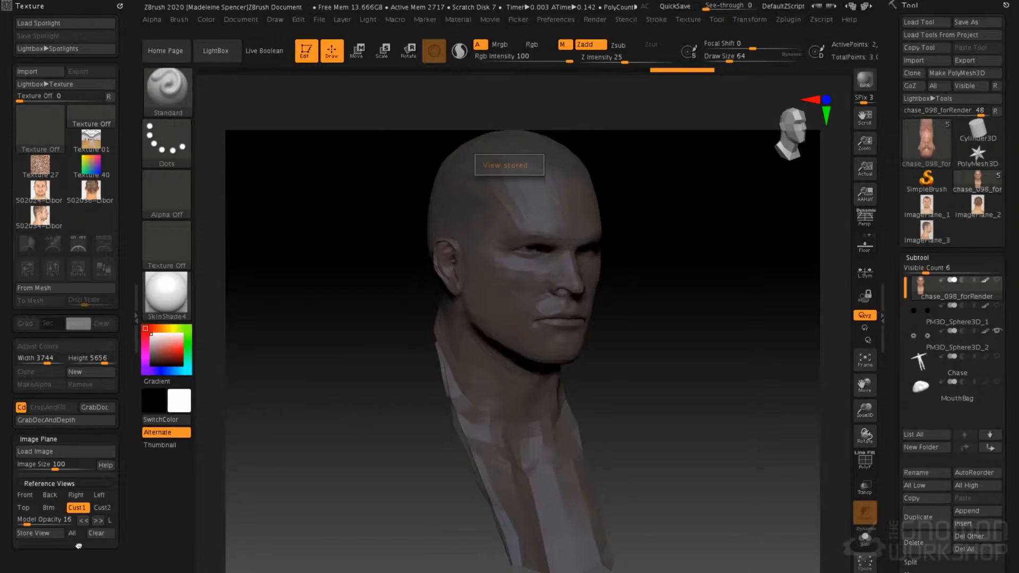
{"action": "left_click", "coordinate": [78, 499]}
{"action": "left_click", "coordinate": [79, 507]}
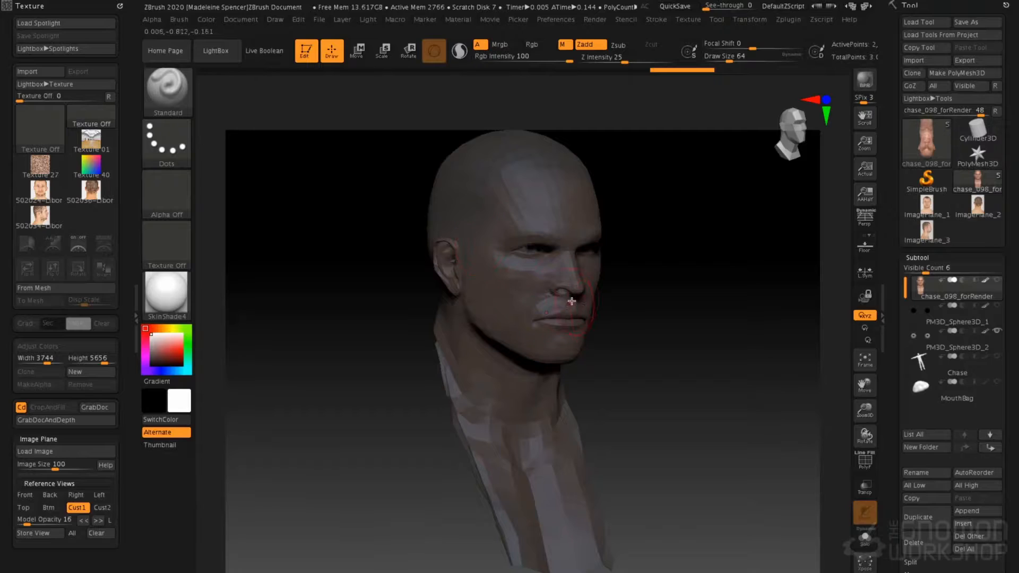
Set the model opacity to 100 and assign Opt+O as the custom hotkey for the Model Opacity control.
{"action": "left_click_drag", "start_coordinate": [42, 516], "coordinate": [80, 520]}
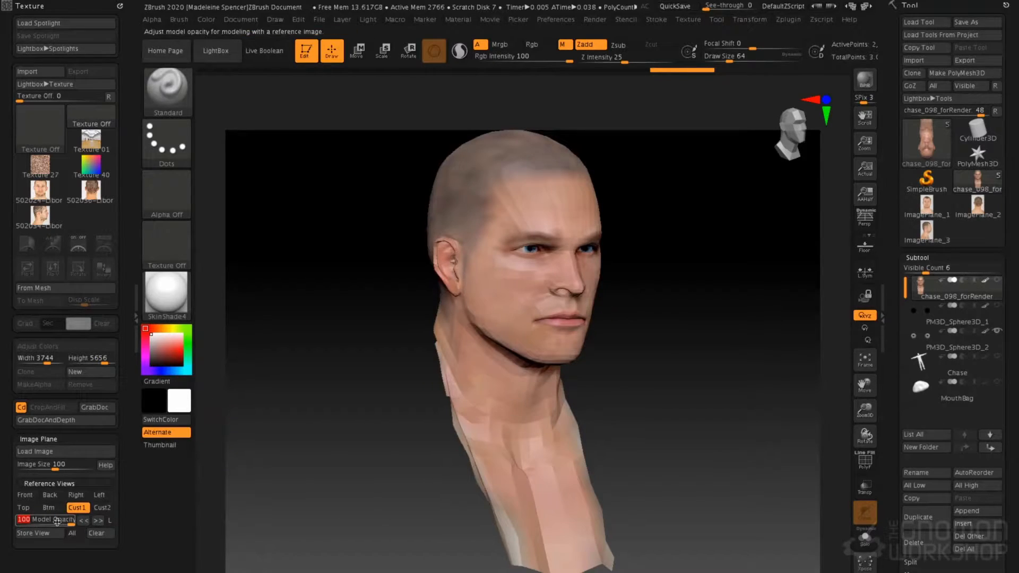
{"action": "key", "text": "ctrl"}
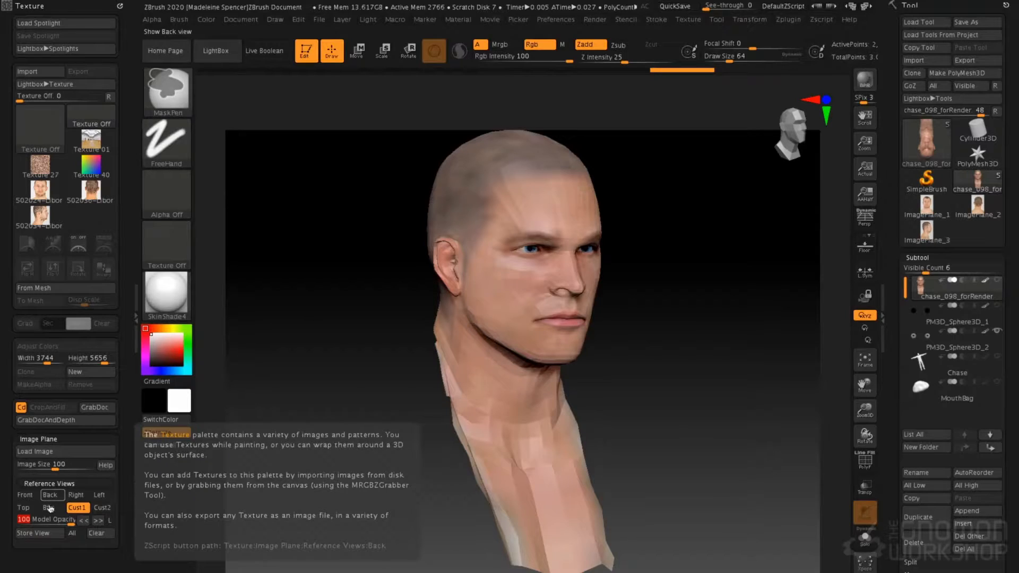
{"action": "left_click", "coordinate": [52, 518], "text": "ctrl+alt"}
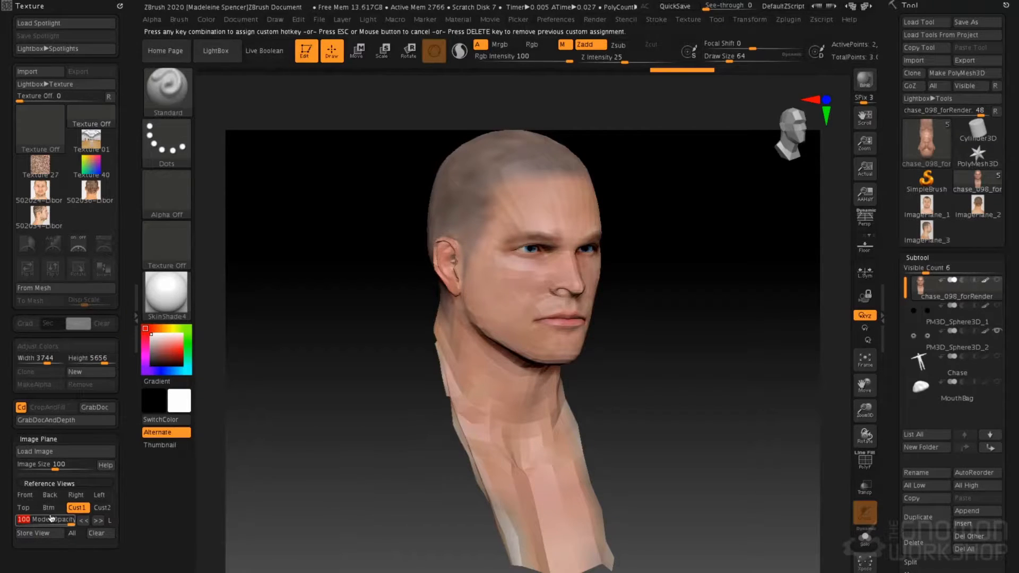
{"action": "key", "text": "shift+o"}
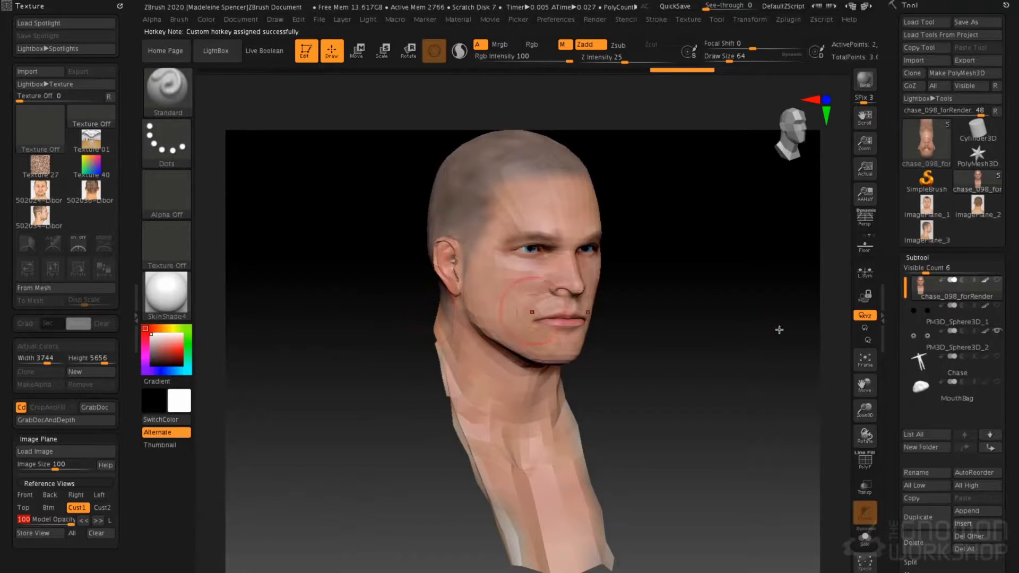
Test the new opacity hotkey by lowering the model opacity to 58 and restoring it to 100.
{"action": "key", "text": "shift+o"}
{"action": "left_click_drag", "start_coordinate": [792, 331], "coordinate": [771, 331]}
{"action": "key", "text": "shift+o"}
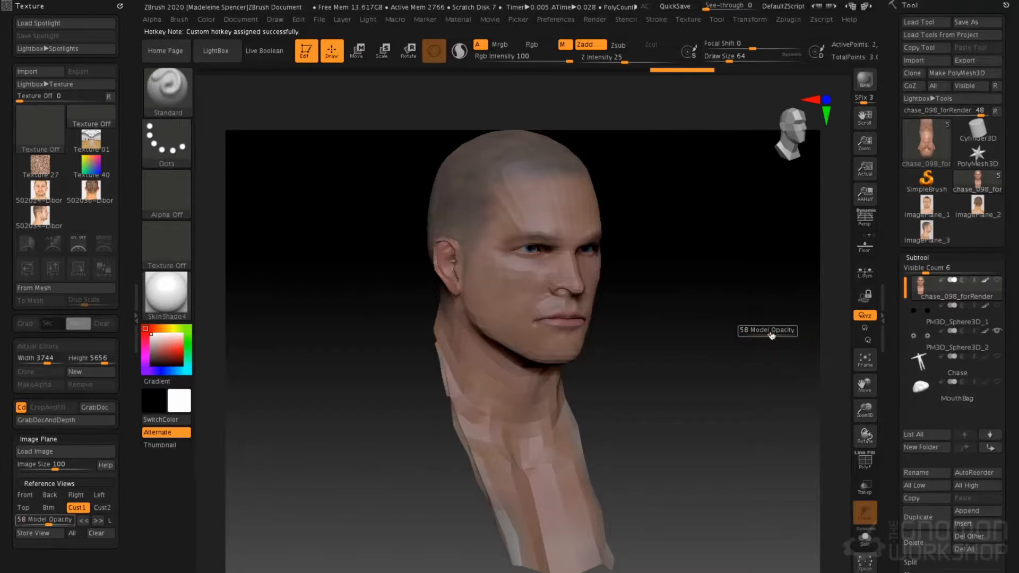
{"action": "left_click_drag", "start_coordinate": [771, 331], "coordinate": [798, 334]}
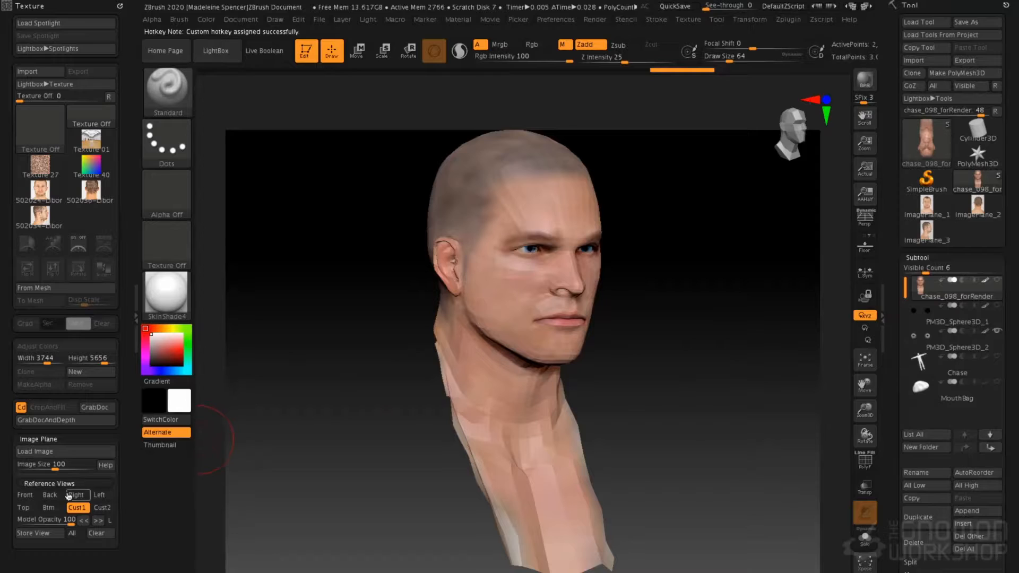
Review the stored Front, Back and Right reference views and return to the Front view.
{"action": "left_click", "coordinate": [28, 497]}
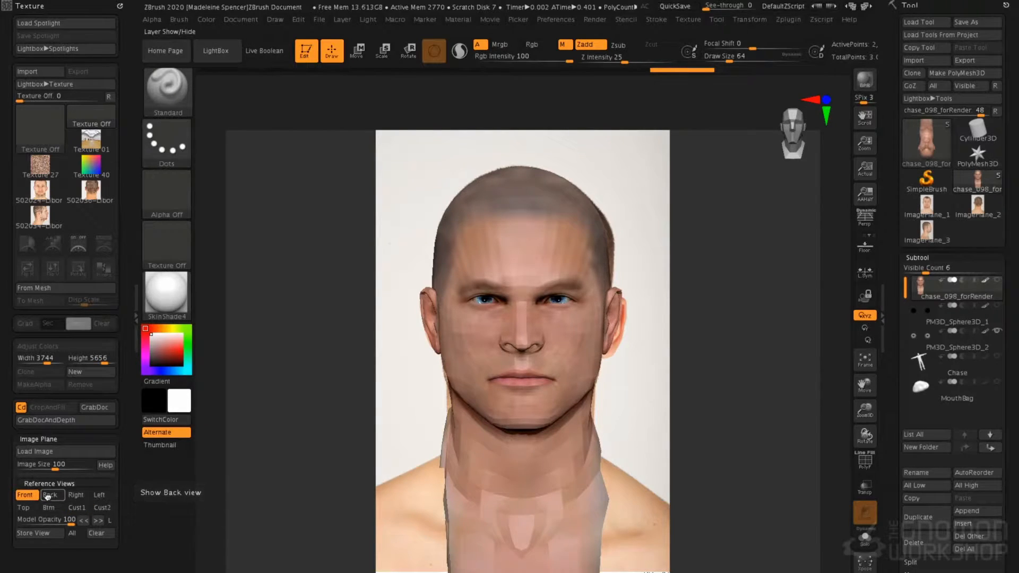
{"action": "left_click", "coordinate": [50, 496]}
{"action": "left_click", "coordinate": [74, 495]}
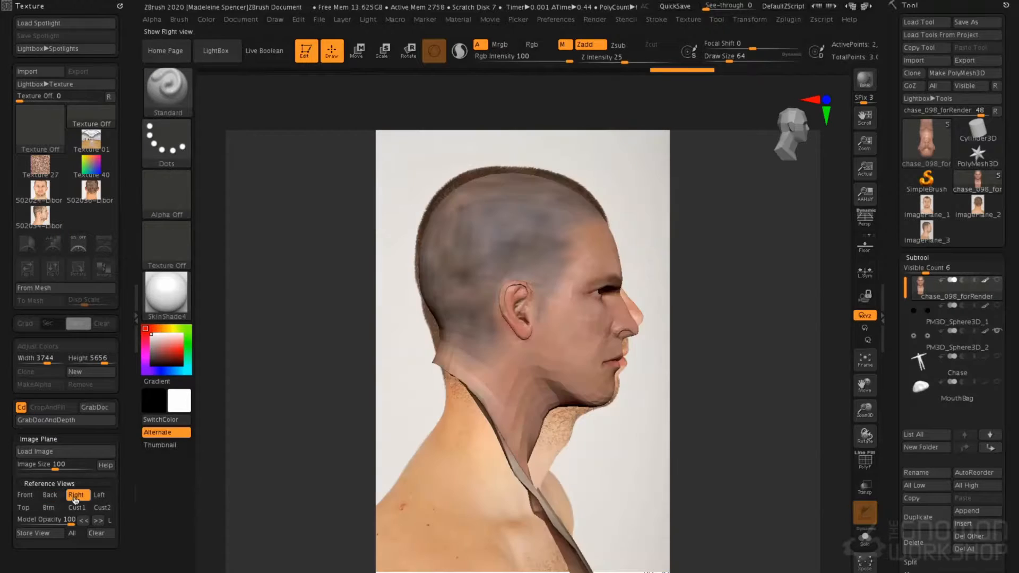
{"action": "left_click", "coordinate": [28, 499]}
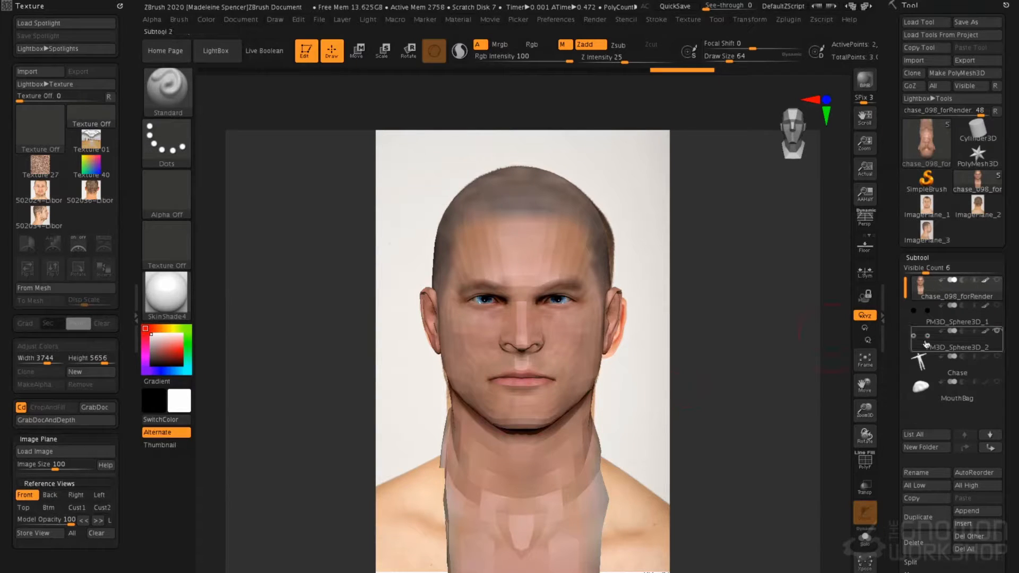
Lock the camera, enlarge the canvas around the face, and show the polygon wireframe on the head.
{"action": "left_click", "coordinate": [865, 298]}
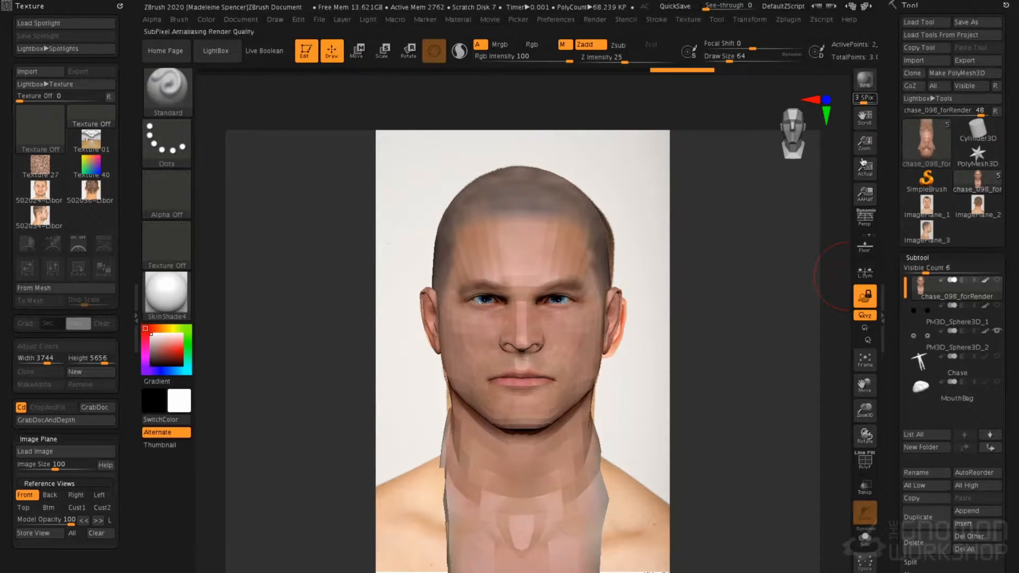
{"action": "left_click_drag", "start_coordinate": [866, 143], "coordinate": [872, 200]}
{"action": "key", "text": "shift+f"}
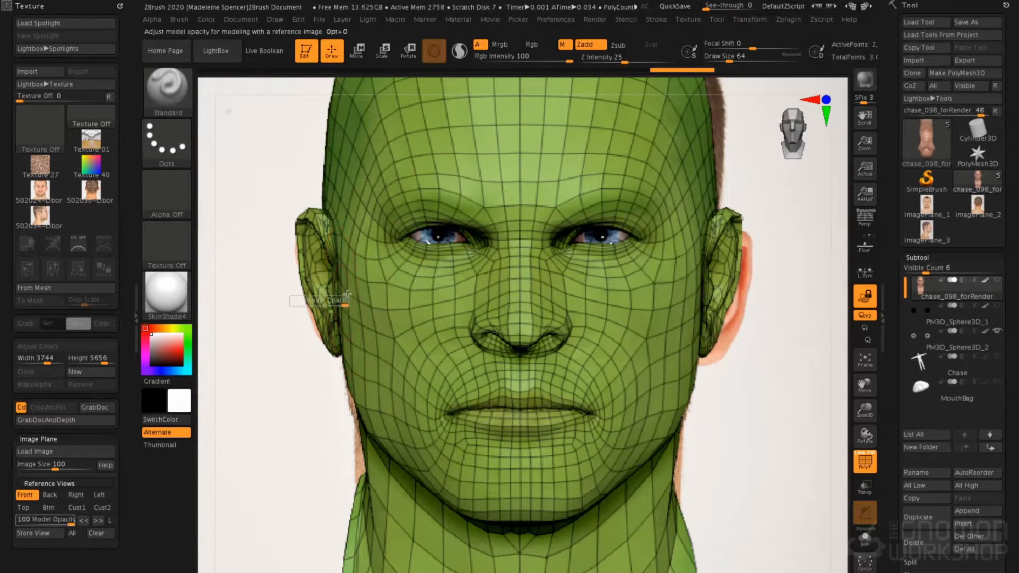
Set the model opacity to 48 and turn off the green polygroup fill, keeping only the wireframe lines.
{"action": "key", "text": "alt+o"}
{"action": "left_click_drag", "start_coordinate": [315, 294], "coordinate": [289, 297]}
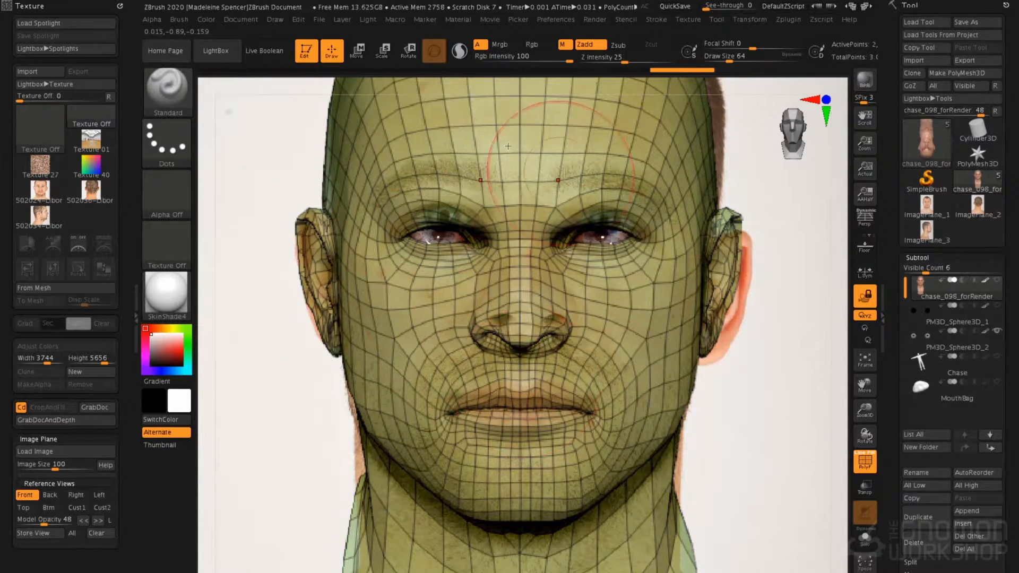
{"action": "left_click", "coordinate": [873, 457]}
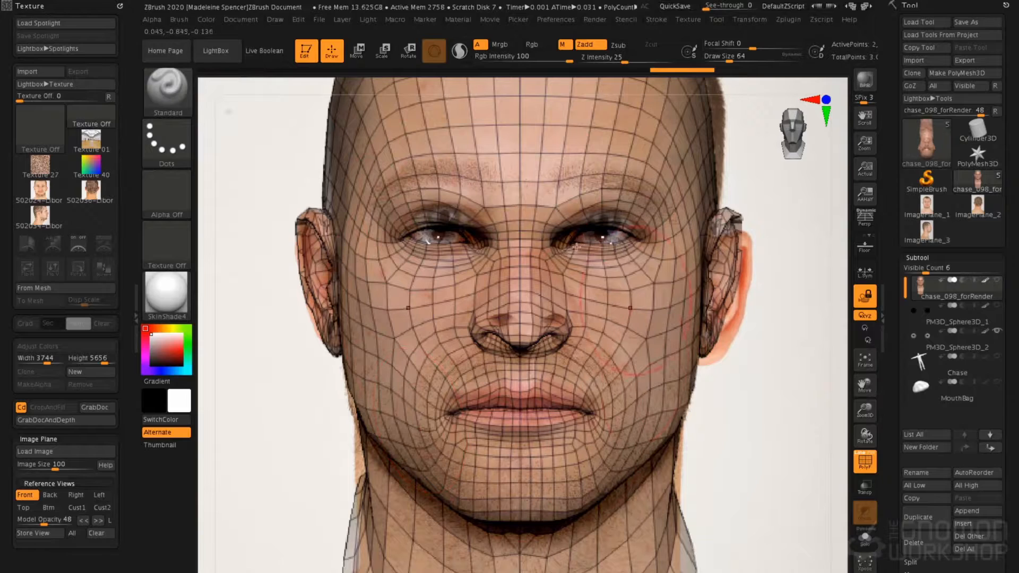
Shift the eye openings of the head mesh upward to match the front photo using the Move brush.
{"action": "key", "text": "b"}
{"action": "key", "text": "m"}
{"action": "key", "text": "v"}
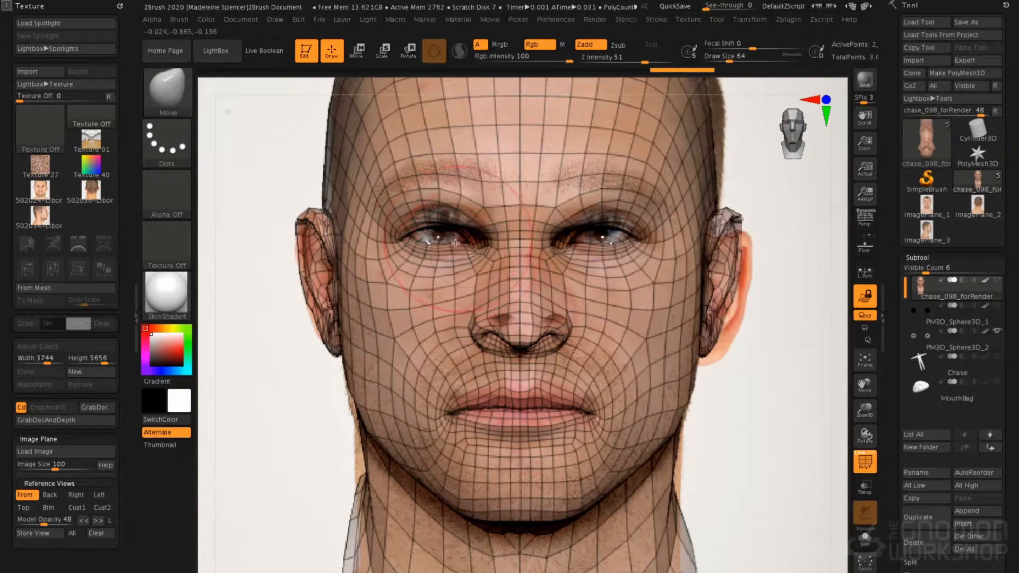
{"action": "mouse_move", "coordinate": [457, 254]}
{"action": "left_mouse_down"}
{"action": "mouse_move", "coordinate": [443, 209]}
{"action": "mouse_move", "coordinate": [418, 221]}
{"action": "left_mouse_up"}
{"action": "key", "text": "ctrl+z"}
{"action": "key", "text": "ctrl+z"}
{"action": "key", "text": "ctrl+z"}
{"action": "key", "text": "ctrl+z"}
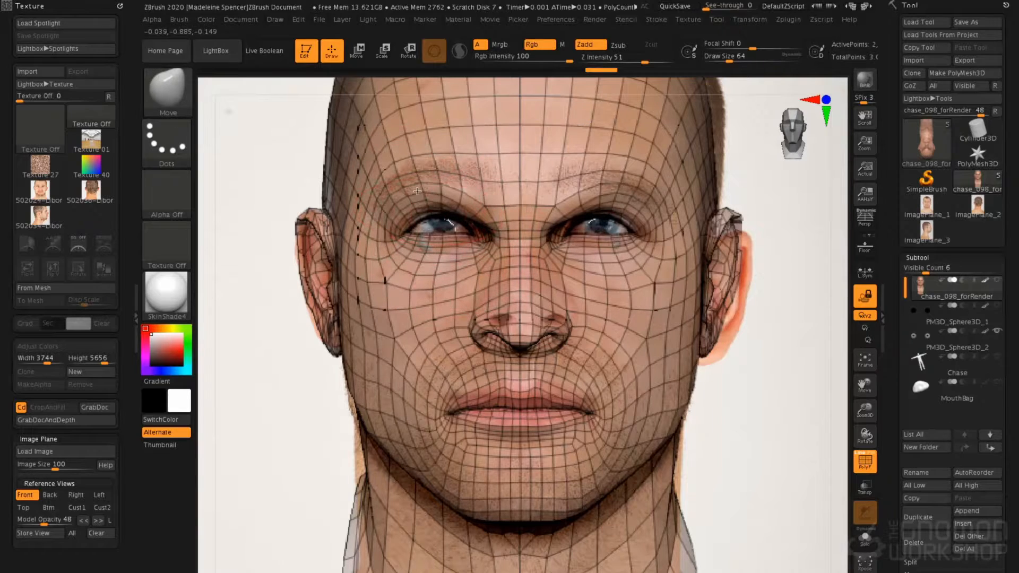
Reduce the brush size to 37 and reshape the brows and inner eye corners to match the photo.
{"action": "mouse_move", "coordinate": [472, 185]}
{"action": "left_mouse_down"}
{"action": "mouse_move", "coordinate": [475, 177]}
{"action": "mouse_move", "coordinate": [482, 186]}
{"action": "left_mouse_up"}
{"action": "key", "text": "["}
{"action": "key", "text": "["}
{"action": "key", "text": "["}
{"action": "key", "text": "ctrl+z"}
{"action": "key", "text": "ctrl+z"}
{"action": "key", "text": "ctrl+z"}
{"action": "key", "text": "ctrl+z"}
{"action": "key", "text": "ctrl+z"}
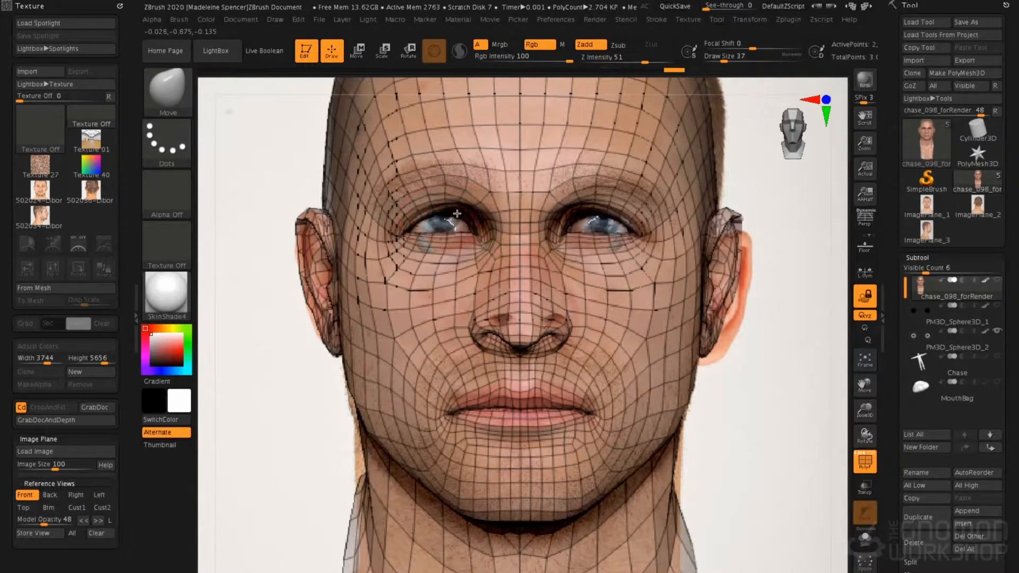
Adjust the eyelids with the Move brush, enlarge the brush to 94, and hide the PM3D_Sphere3D_2 subtool.
{"action": "key", "text": "space"}
{"action": "mouse_move", "coordinate": [447, 207]}
{"action": "left_mouse_down"}
{"action": "mouse_move", "coordinate": [458, 207]}
{"action": "mouse_move", "coordinate": [439, 222]}
{"action": "mouse_move", "coordinate": [449, 228]}
{"action": "left_mouse_up"}
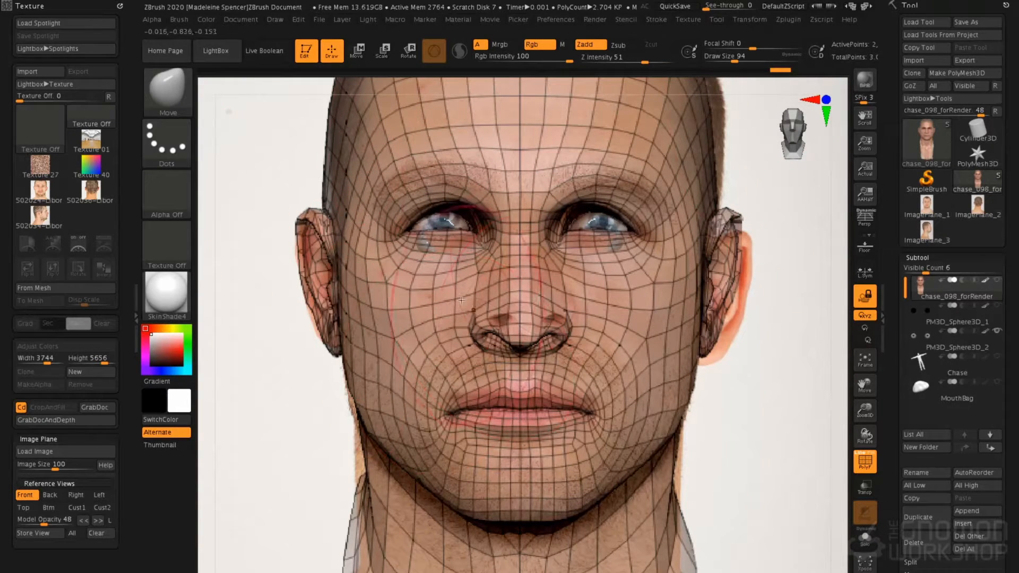
{"action": "left_click", "coordinate": [995, 335]}
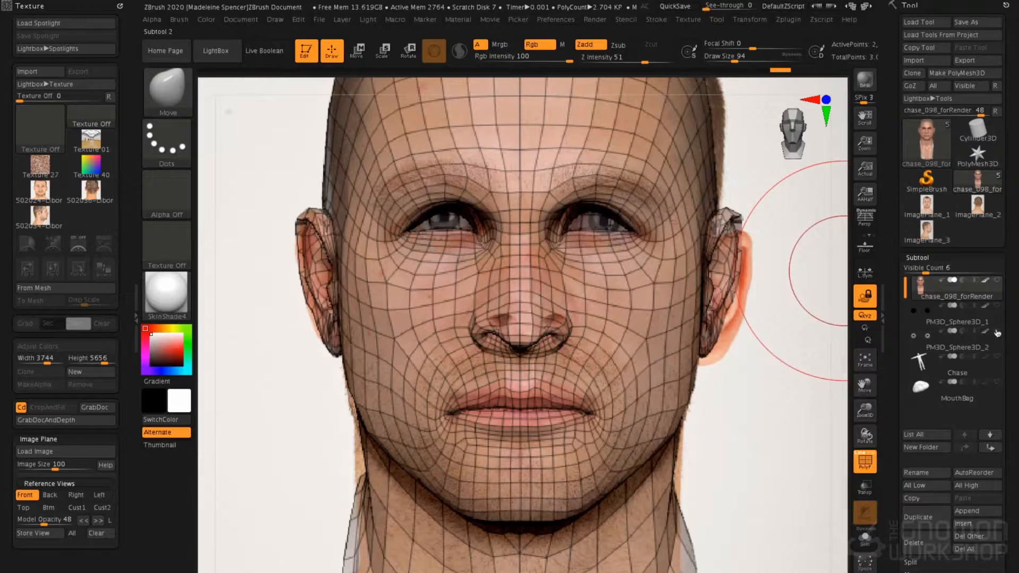
Reshape the upper eyelids, eye corners and brows to the photo with the Move brush, ending at a draw size of 49.
{"action": "key", "text": "space"}
{"action": "mouse_move", "coordinate": [631, 222]}
{"action": "left_mouse_down"}
{"action": "mouse_move", "coordinate": [623, 237]}
{"action": "mouse_move", "coordinate": [632, 215]}
{"action": "mouse_move", "coordinate": [622, 235]}
{"action": "mouse_move", "coordinate": [600, 236]}
{"action": "left_mouse_up"}
{"action": "key", "text": "space"}
{"action": "left_click", "coordinate": [628, 213]}
{"action": "key", "text": "space"}
{"action": "key", "text": "space"}
{"action": "mouse_move", "coordinate": [393, 230]}
{"action": "left_mouse_down"}
{"action": "mouse_move", "coordinate": [412, 219]}
{"action": "mouse_move", "coordinate": [426, 234]}
{"action": "mouse_move", "coordinate": [462, 235]}
{"action": "mouse_move", "coordinate": [424, 209]}
{"action": "mouse_move", "coordinate": [453, 180]}
{"action": "mouse_move", "coordinate": [447, 193]}
{"action": "mouse_move", "coordinate": [471, 180]}
{"action": "mouse_move", "coordinate": [414, 182]}
{"action": "left_mouse_up"}
{"action": "key", "text": "space"}
{"action": "key", "text": "space"}
Set the Smooth brush intensity to 9 and even out the mesh around the upper eyelids and brows while refining their shape.
{"action": "key", "text": "shift"}
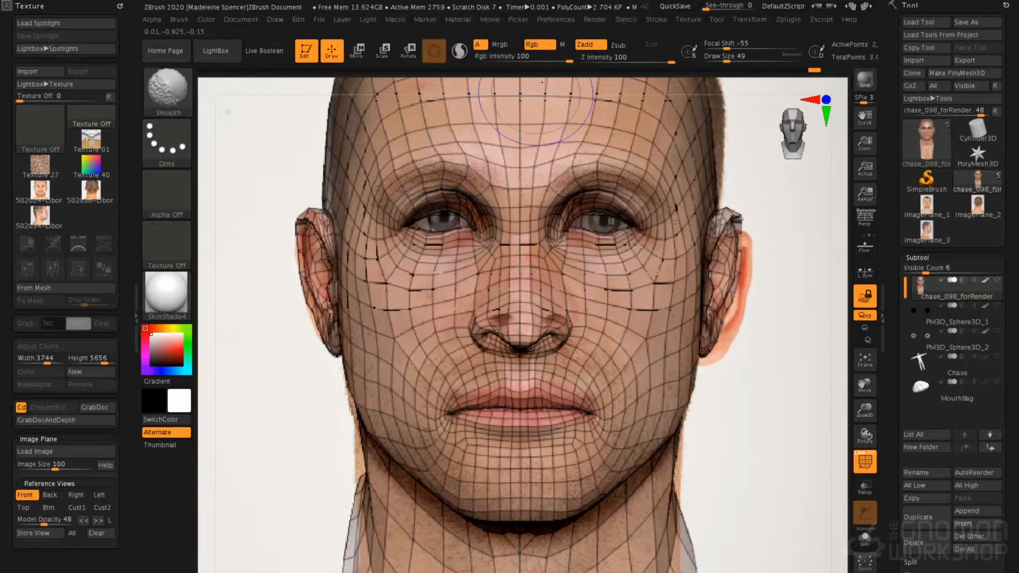
{"action": "type", "text": "9"}
{"action": "key", "text": "Return"}
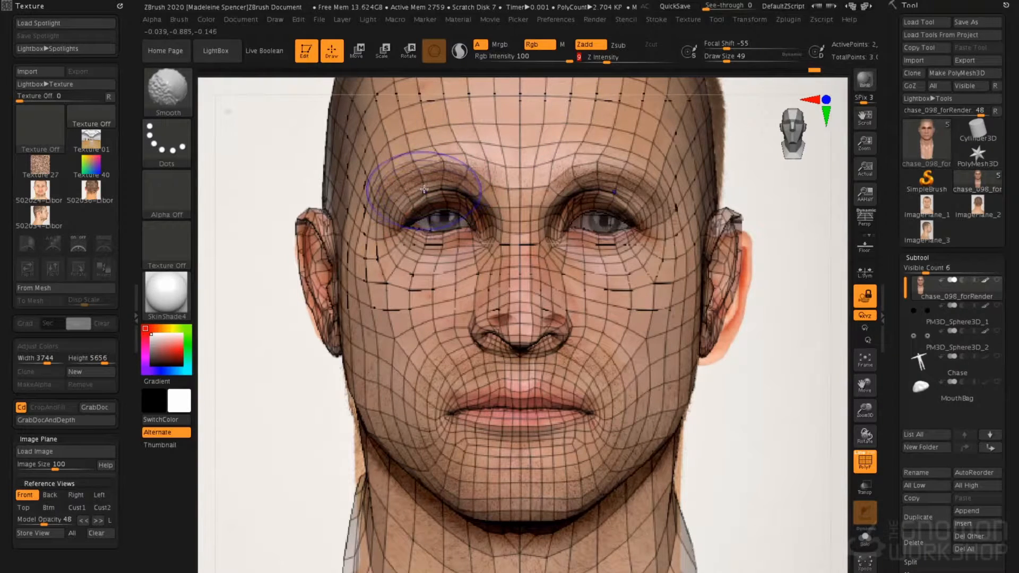
{"action": "mouse_move", "coordinate": [462, 196]}
{"action": "left_mouse_down", "text": "shift"}
{"action": "mouse_move", "coordinate": [406, 186]}
{"action": "mouse_move", "coordinate": [452, 178]}
{"action": "mouse_move", "coordinate": [460, 184]}
{"action": "mouse_move", "coordinate": [394, 191]}
{"action": "left_mouse_up", "text": "shift"}
{"action": "left_click_drag", "start_coordinate": [391, 229], "coordinate": [389, 233]}
{"action": "mouse_move", "coordinate": [413, 172]}
{"action": "left_mouse_down", "text": "shift"}
{"action": "mouse_move", "coordinate": [420, 165]}
{"action": "mouse_move", "coordinate": [384, 186]}
{"action": "left_mouse_up", "text": "shift"}
{"action": "mouse_move", "coordinate": [472, 170]}
{"action": "left_mouse_down", "text": "shift"}
{"action": "mouse_move", "coordinate": [488, 164]}
{"action": "mouse_move", "coordinate": [462, 173]}
{"action": "left_mouse_up", "text": "shift"}
{"action": "key", "text": "shift"}
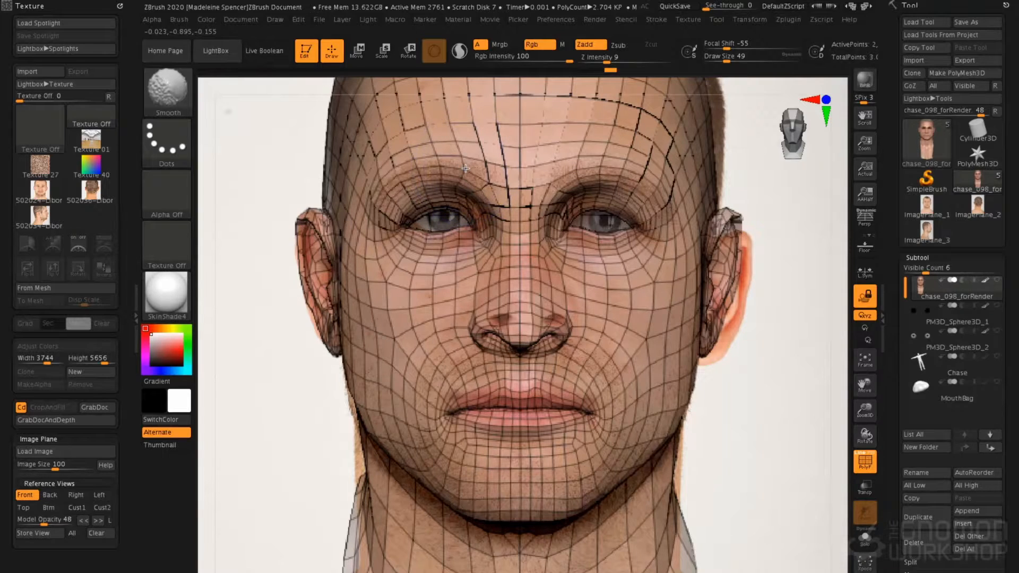
{"action": "mouse_move", "coordinate": [466, 169]}
{"action": "left_mouse_down", "text": "shift"}
{"action": "mouse_move", "coordinate": [430, 157]}
{"action": "mouse_move", "coordinate": [387, 171]}
{"action": "mouse_move", "coordinate": [393, 143]}
{"action": "mouse_move", "coordinate": [422, 124]}
{"action": "mouse_move", "coordinate": [454, 130]}
{"action": "mouse_move", "coordinate": [450, 141]}
{"action": "left_mouse_up", "text": "shift"}
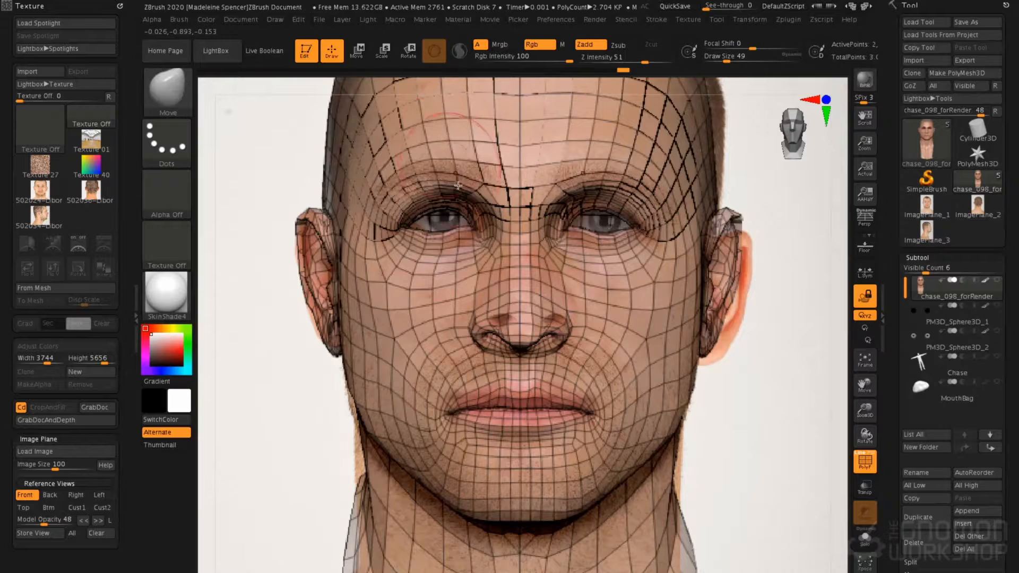
{"action": "mouse_move", "coordinate": [474, 195]}
{"action": "left_mouse_down", "text": "shift"}
{"action": "mouse_move", "coordinate": [468, 178]}
{"action": "mouse_move", "coordinate": [463, 185]}
{"action": "mouse_move", "coordinate": [480, 179]}
{"action": "mouse_move", "coordinate": [414, 188]}
{"action": "mouse_move", "coordinate": [384, 208]}
{"action": "left_mouse_up", "text": "shift"}
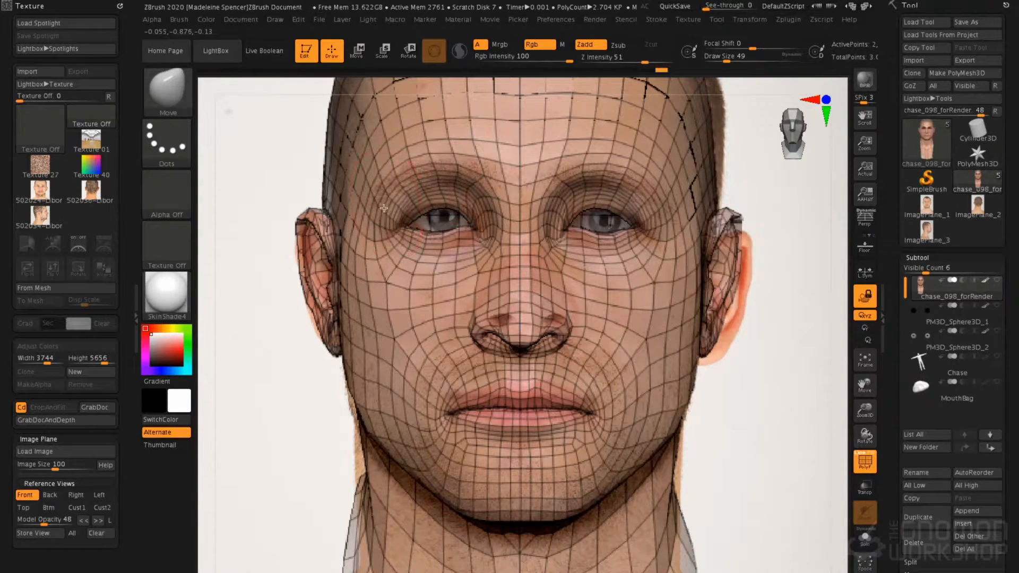
Refine the eyelid edges and outer eye corners with the Move brush at a draw size of 29.
{"action": "key", "text": "space"}
{"action": "left_click_drag", "start_coordinate": [437, 214], "coordinate": [401, 221]}
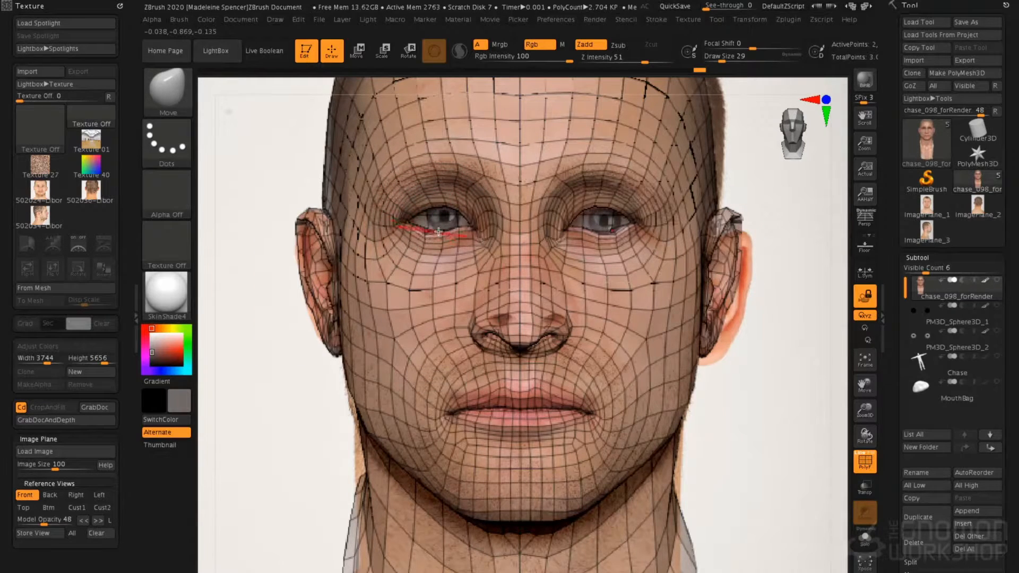
{"action": "left_click_drag", "start_coordinate": [628, 230], "coordinate": [617, 243]}
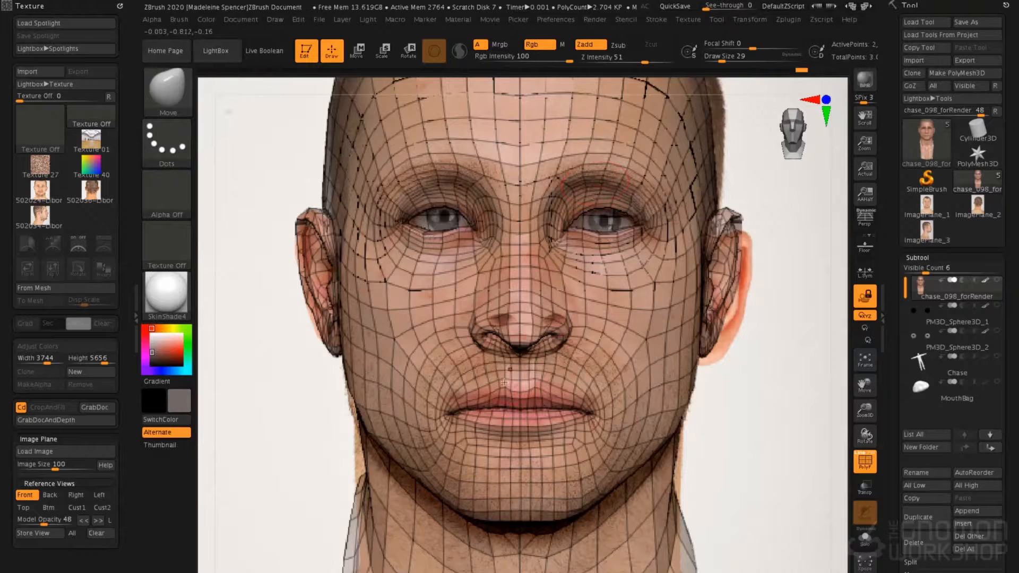
Adjust the mouth and chin area with a size 90 brush, and raise the underside of the nose to match the photo.
{"action": "key", "text": "space"}
{"action": "left_click_drag", "start_coordinate": [512, 328], "coordinate": [517, 352]}
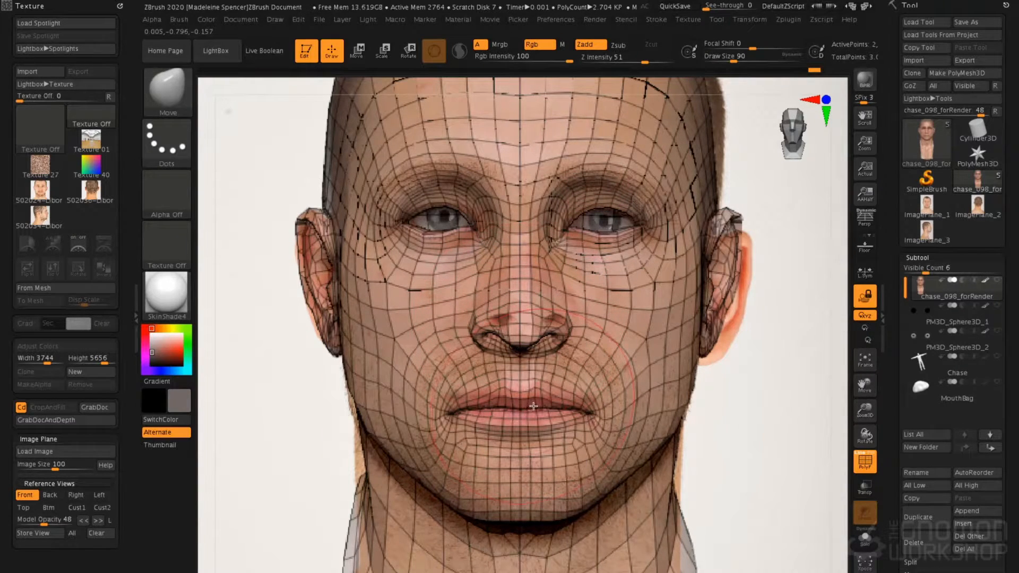
{"action": "mouse_move", "coordinate": [538, 452]}
{"action": "left_mouse_down", "text": "shift"}
{"action": "mouse_move", "coordinate": [517, 433]}
{"action": "mouse_move", "coordinate": [509, 440]}
{"action": "left_mouse_up", "text": "shift"}
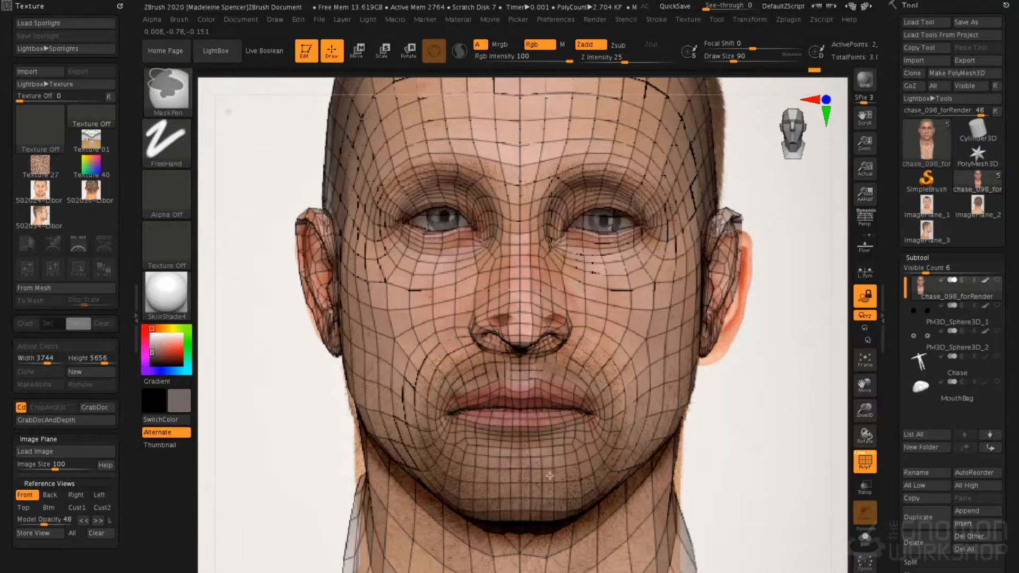
{"action": "mouse_move", "coordinate": [521, 348]}
{"action": "left_mouse_down"}
{"action": "mouse_move", "coordinate": [528, 334]}
{"action": "mouse_move", "coordinate": [510, 326]}
{"action": "left_mouse_up"}
{"action": "key", "text": "space"}
{"action": "key", "text": "space"}
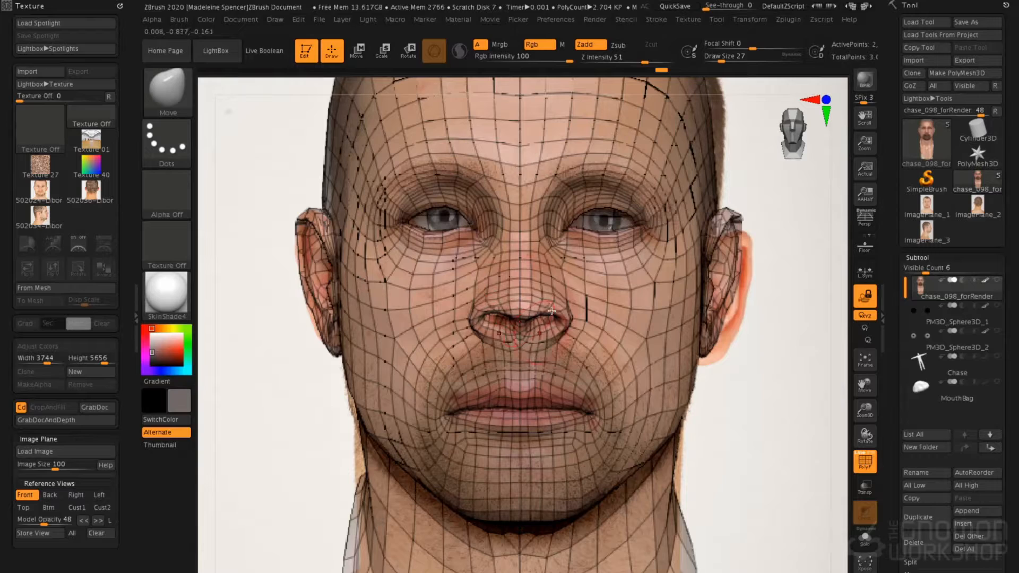
Lower the model opacity to 33 and fit the nostril edges to the photo with the Move brush.
{"action": "left_click_drag", "start_coordinate": [866, 145], "coordinate": [860, 194]}
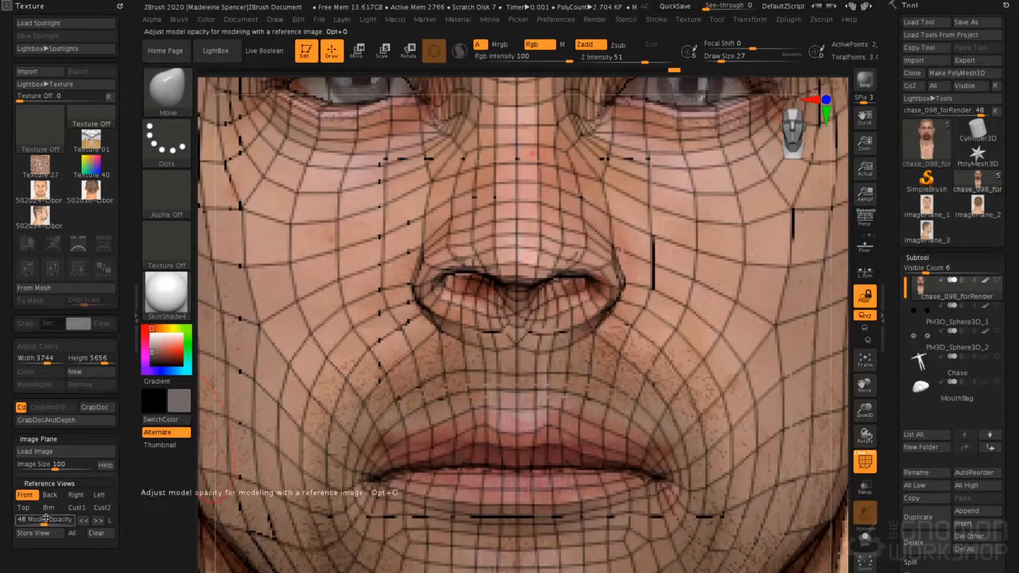
{"action": "left_click_drag", "start_coordinate": [44, 524], "coordinate": [37, 524]}
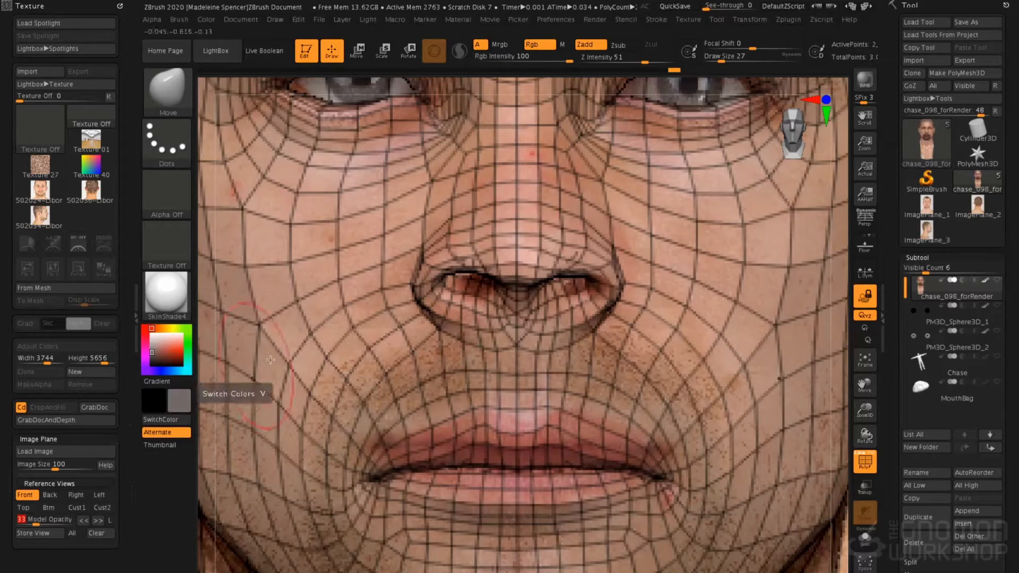
{"action": "mouse_move", "coordinate": [496, 300]}
{"action": "left_mouse_down"}
{"action": "mouse_move", "coordinate": [498, 291]}
{"action": "mouse_move", "coordinate": [449, 286]}
{"action": "mouse_move", "coordinate": [492, 282]}
{"action": "mouse_move", "coordinate": [481, 312]}
{"action": "left_mouse_up"}
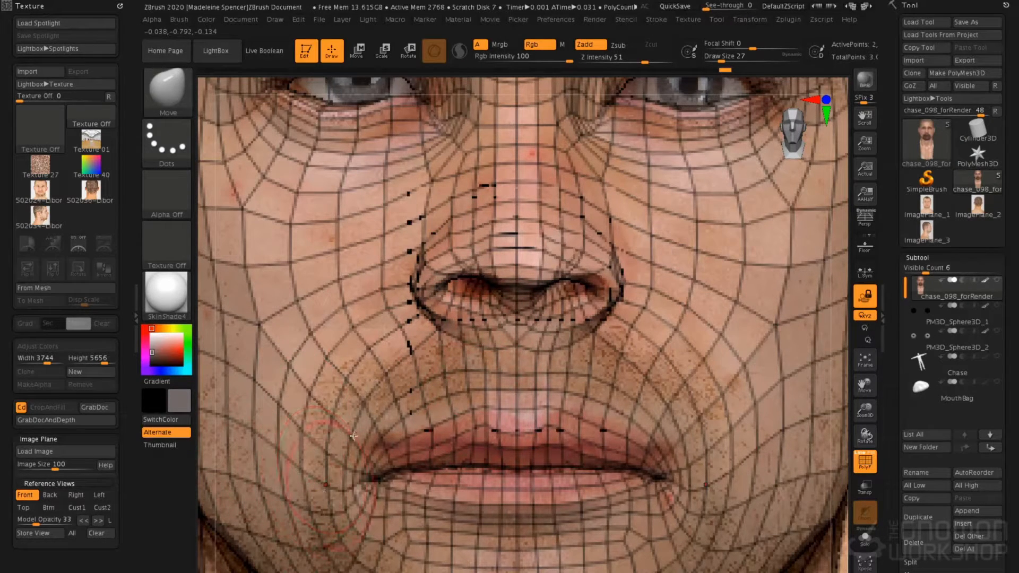
Fit the mouth corners and lip line to the photo with the Move brush, enlarging the draw size to 39.
{"action": "left_click", "coordinate": [866, 166]}
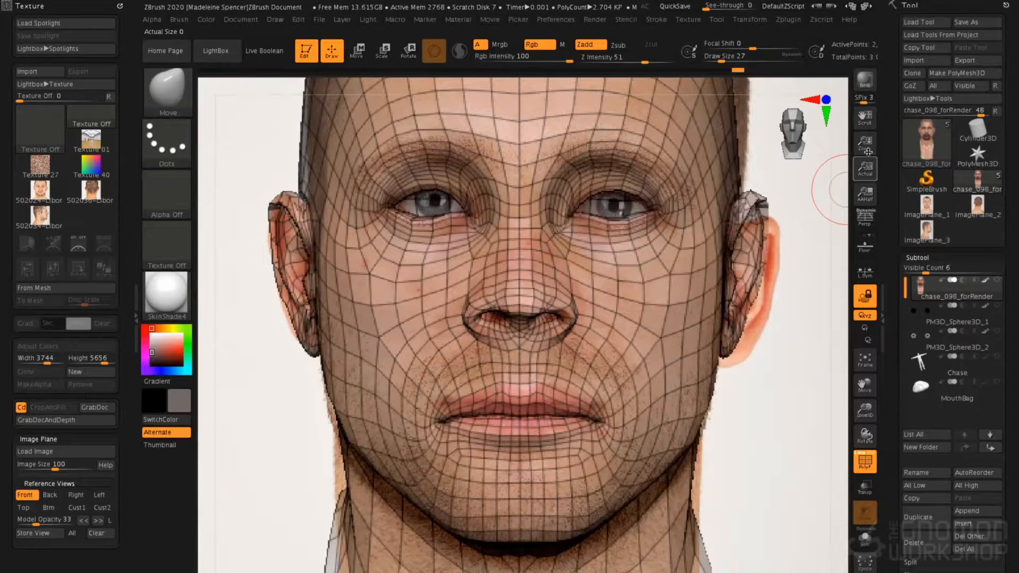
{"action": "left_click", "coordinate": [865, 194]}
{"action": "key", "text": "space"}
{"action": "left_click_drag", "start_coordinate": [409, 444], "coordinate": [392, 451]}
{"action": "mouse_move", "coordinate": [468, 461]}
{"action": "left_mouse_down"}
{"action": "mouse_move", "coordinate": [473, 443]}
{"action": "mouse_move", "coordinate": [495, 449]}
{"action": "left_mouse_up"}
{"action": "key", "text": "space"}
{"action": "left_click_drag", "start_coordinate": [565, 448], "coordinate": [559, 448]}
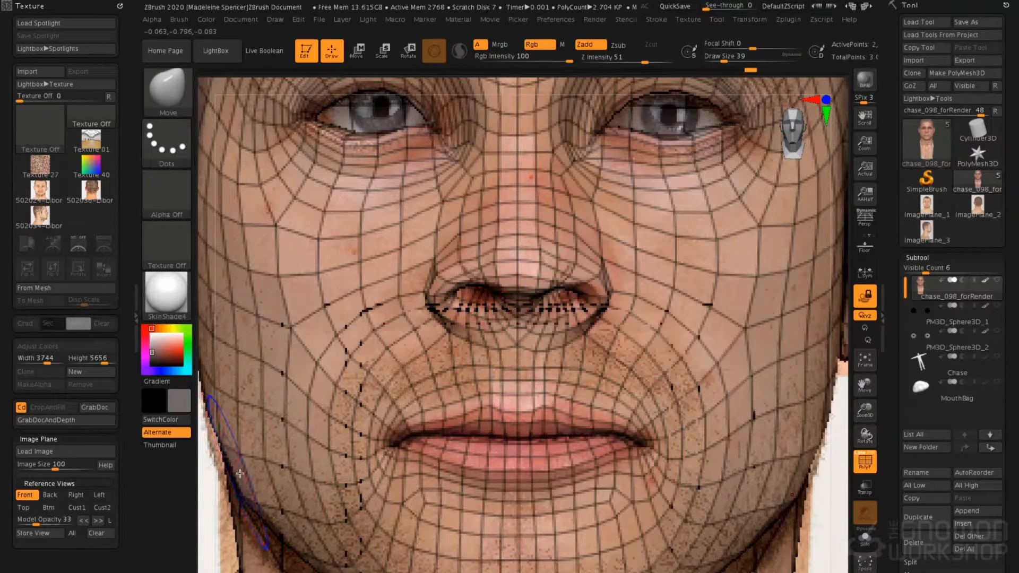
Turn off the wireframe display, raise the model opacity to 59, and show the whole head at actual size.
{"action": "key", "text": "shift+f"}
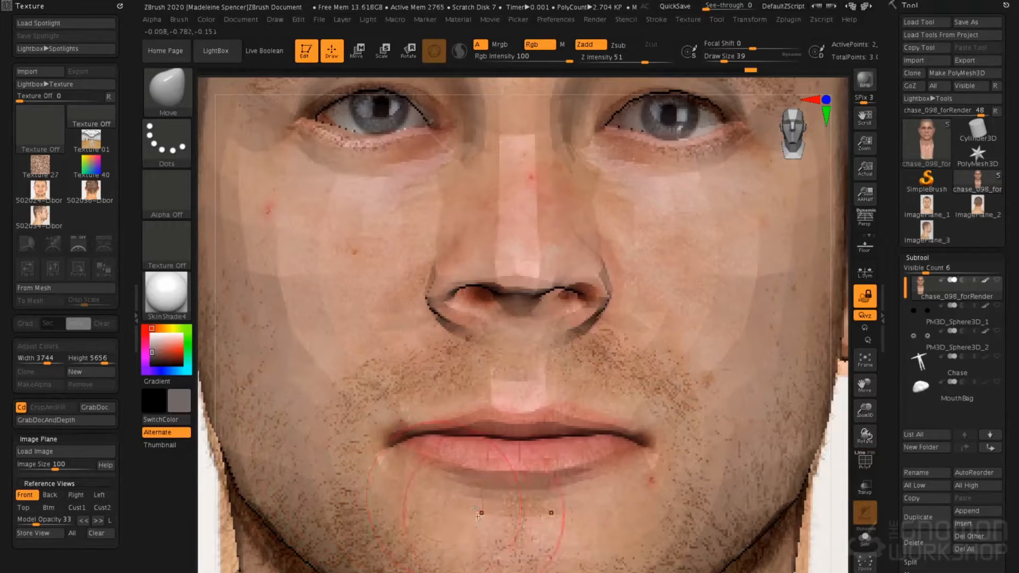
{"action": "left_click_drag", "start_coordinate": [41, 522], "coordinate": [48, 522]}
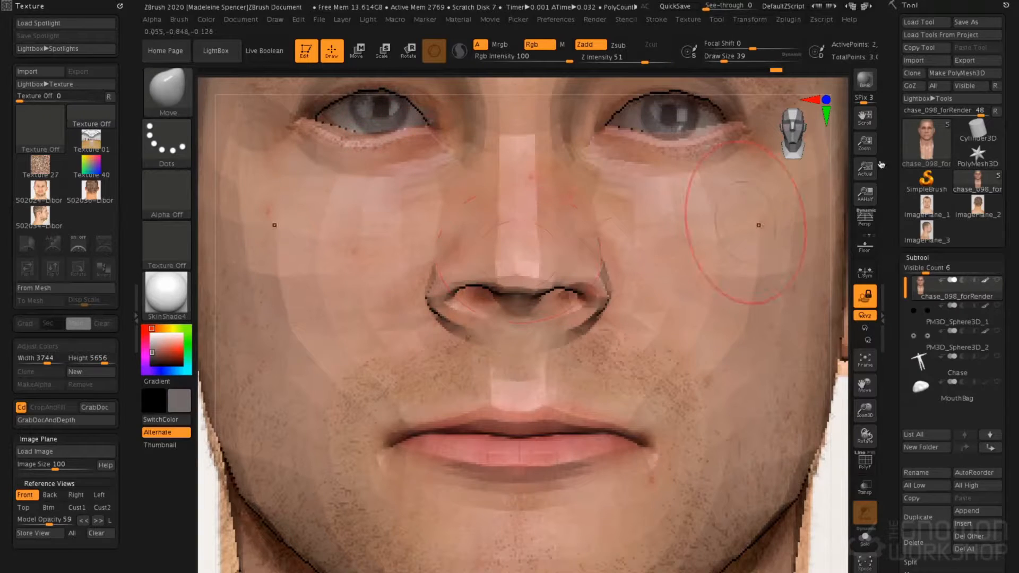
{"action": "left_click", "coordinate": [866, 173]}
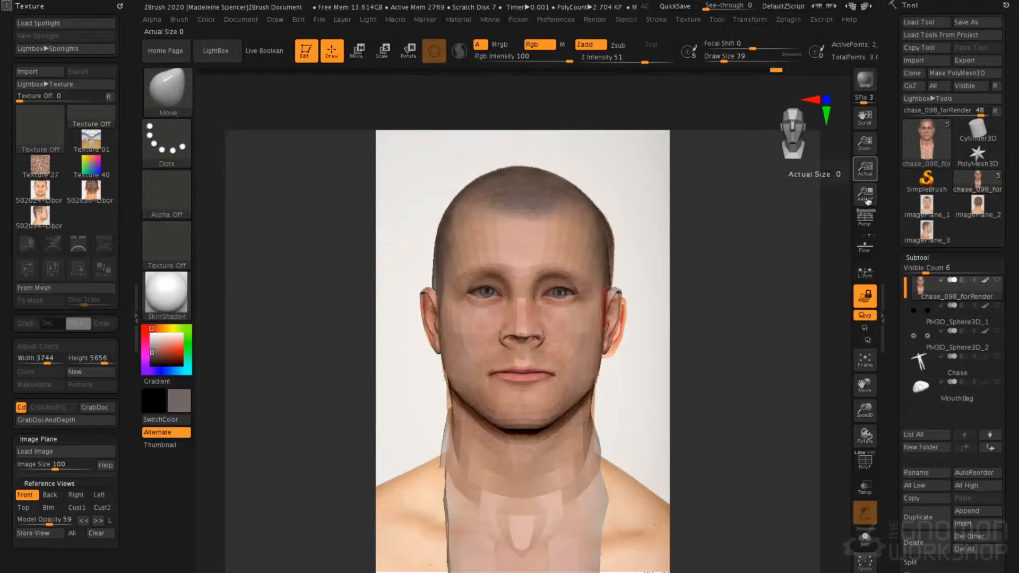
Fit the ears and the sides of the head to the front photo with the Move brush at draw sizes of 71 and 120.
{"action": "key", "text": "space"}
{"action": "left_click_drag", "start_coordinate": [504, 264], "coordinate": [490, 269]}
{"action": "key", "text": "space"}
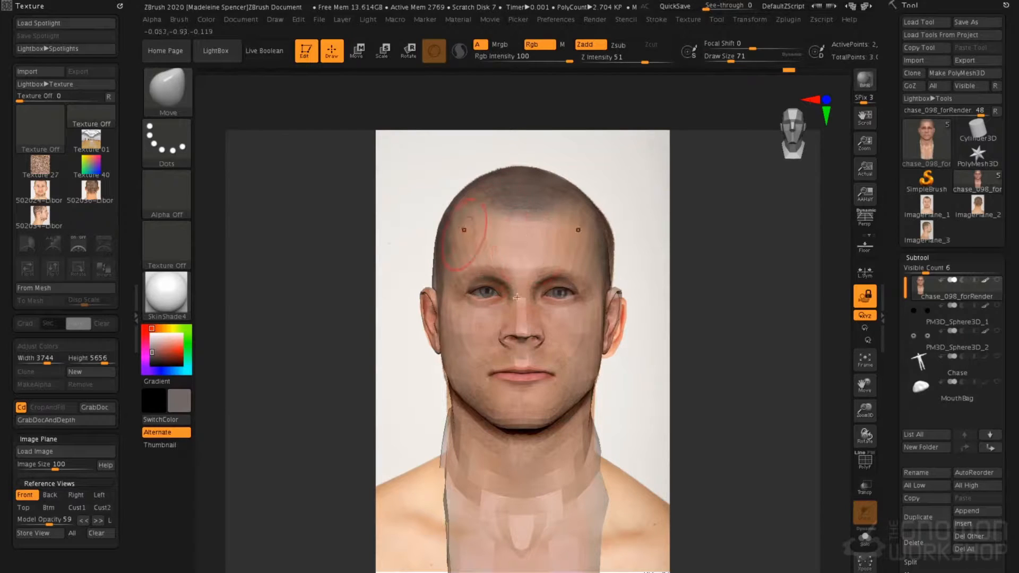
{"action": "left_click_drag", "start_coordinate": [563, 261], "coordinate": [555, 277]}
{"action": "left_click_drag", "start_coordinate": [628, 304], "coordinate": [623, 303]}
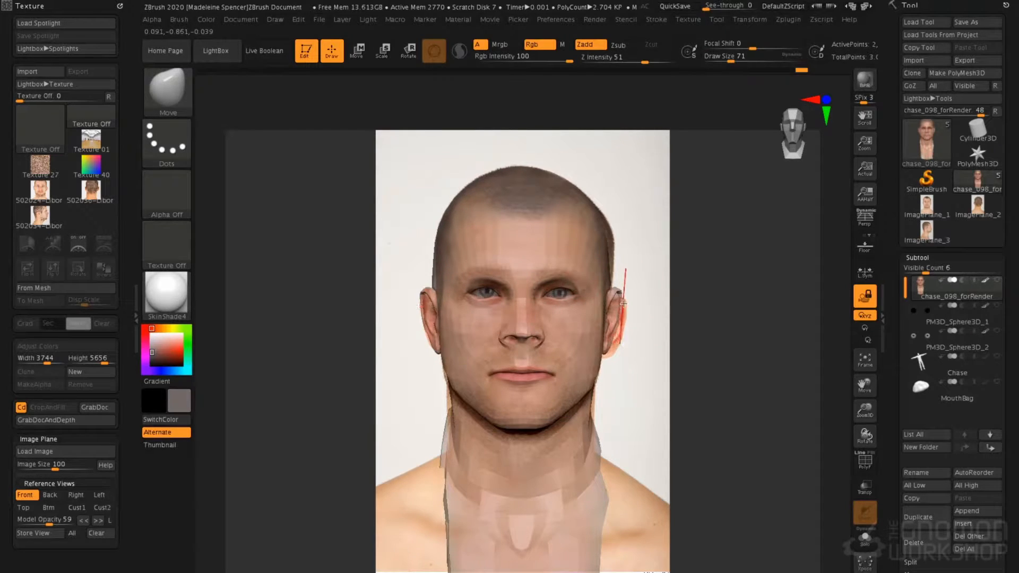
{"action": "key", "text": "space"}
{"action": "left_click", "coordinate": [615, 311]}
{"action": "mouse_move", "coordinate": [618, 316]}
{"action": "left_mouse_down"}
{"action": "mouse_move", "coordinate": [614, 346]}
{"action": "mouse_move", "coordinate": [616, 333]}
{"action": "left_mouse_up"}
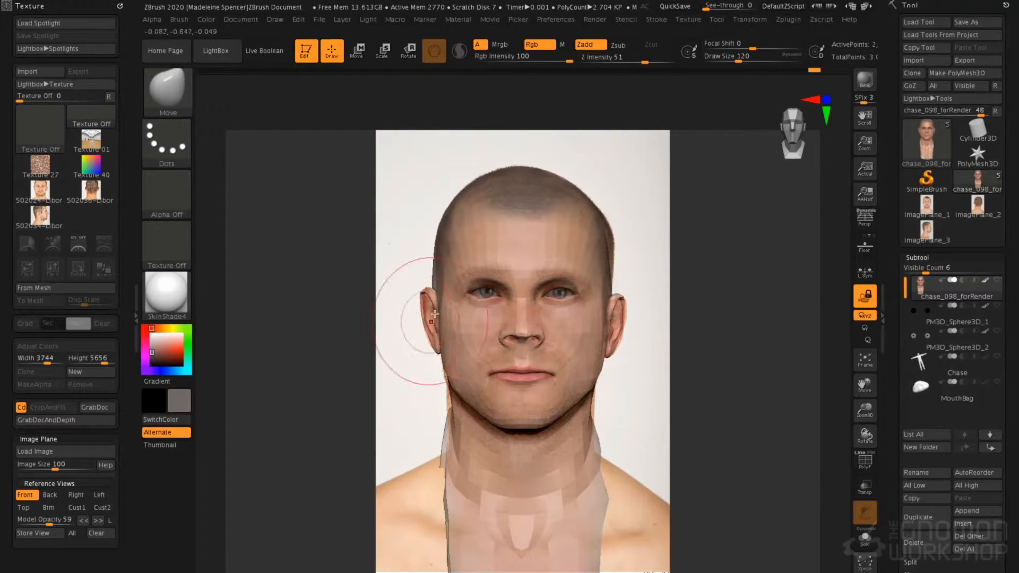
{"action": "left_click_drag", "start_coordinate": [428, 287], "coordinate": [431, 266]}
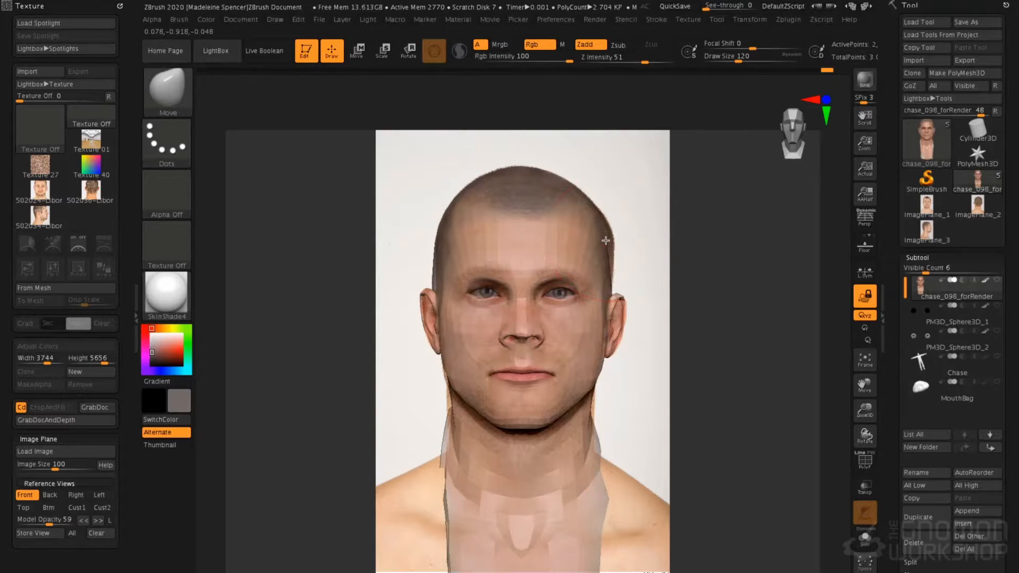
{"action": "left_click_drag", "start_coordinate": [612, 237], "coordinate": [616, 237]}
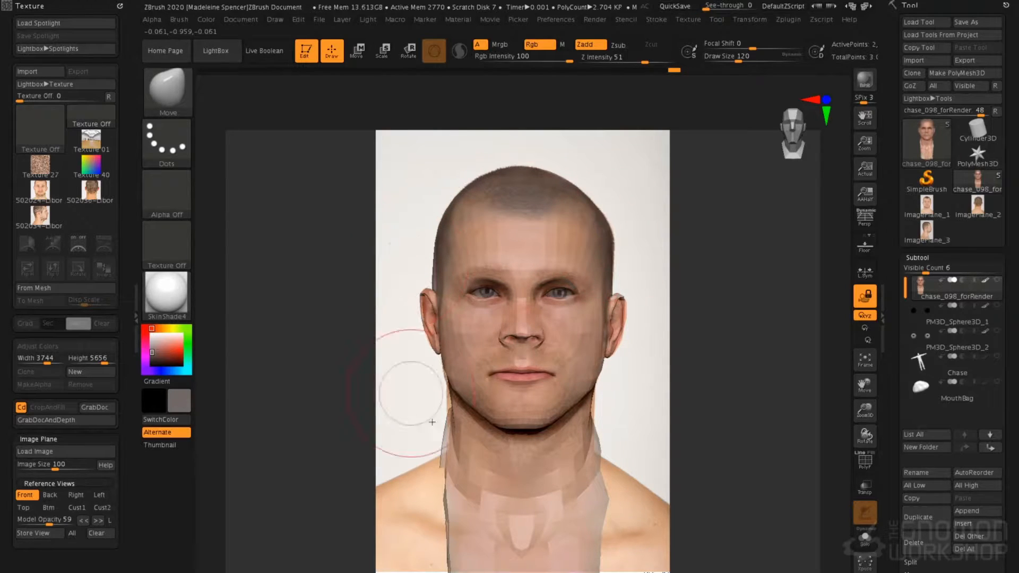
Compare the head with the photo in the Back reference view, with the Standard brush selected.
{"action": "left_click", "coordinate": [50, 495]}
{"action": "key", "text": "b"}
{"action": "key", "text": "s"}
{"action": "key", "text": "t"}
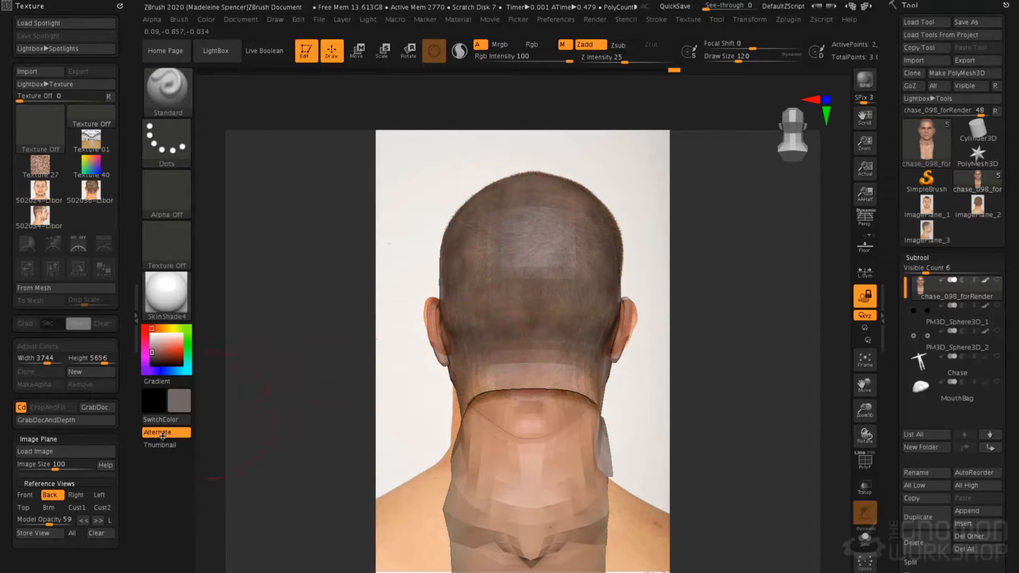
Switch to the Right reference view and pull the throat below the chin out to the photo's profile with the Move brush.
{"action": "left_click", "coordinate": [76, 494]}
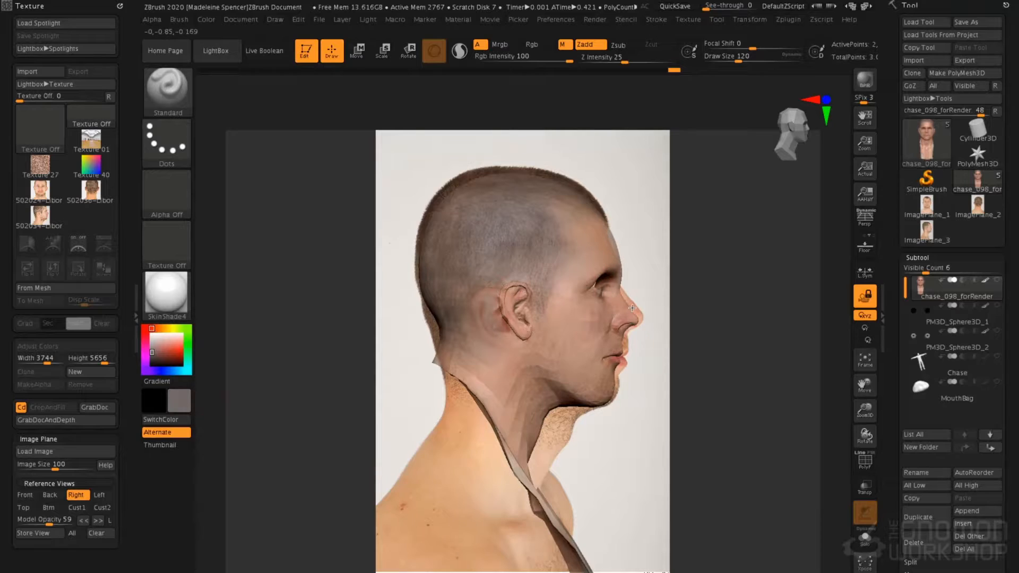
{"action": "key", "text": "b"}
{"action": "key", "text": "m"}
{"action": "key", "text": "v"}
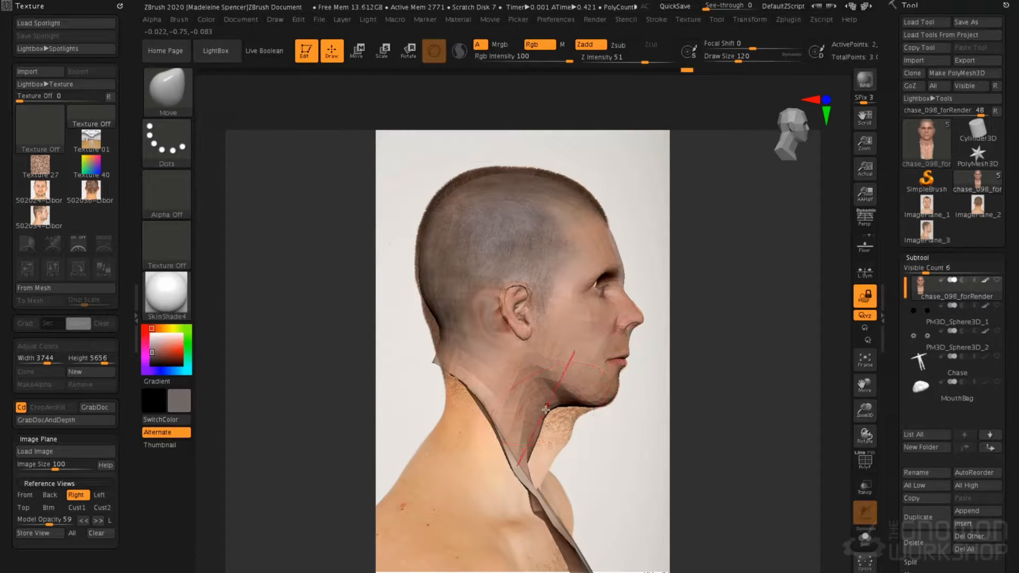
{"action": "left_click_drag", "start_coordinate": [558, 427], "coordinate": [577, 434]}
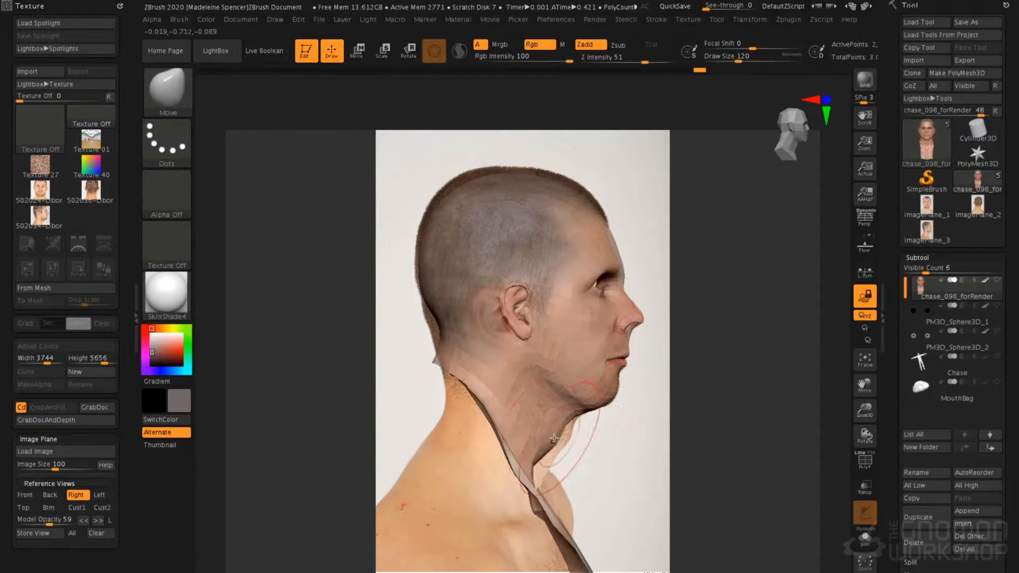
Move the ear back onto the right photo's ear, and fit the nape outline at a draw size of 94.
{"action": "left_click_drag", "start_coordinate": [521, 319], "coordinate": [494, 288]}
{"action": "key", "text": "space"}
{"action": "left_click_drag", "start_coordinate": [420, 306], "coordinate": [414, 307]}
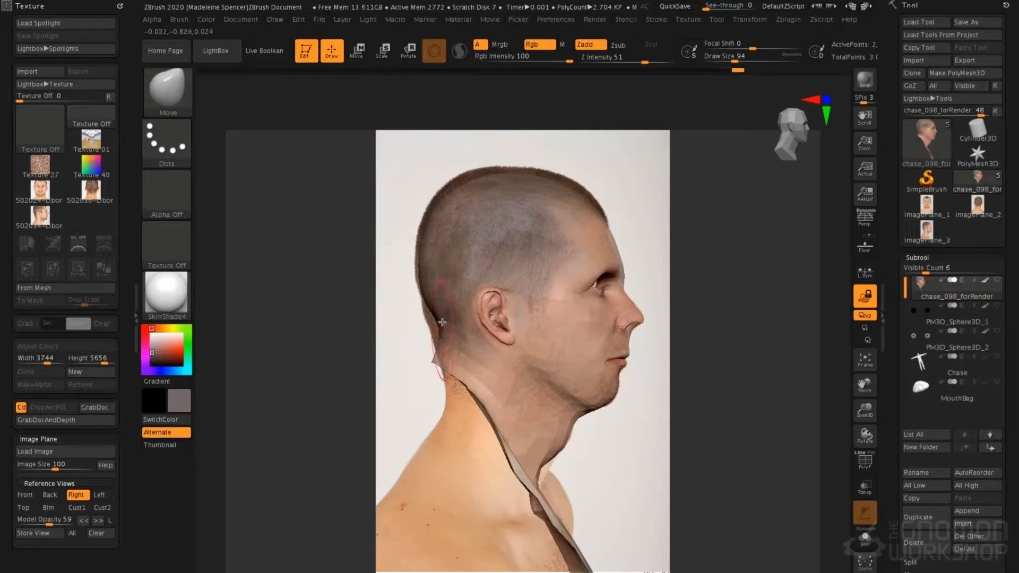
{"action": "mouse_move", "coordinate": [431, 357]}
{"action": "left_mouse_down"}
{"action": "mouse_move", "coordinate": [440, 359]}
{"action": "mouse_move", "coordinate": [438, 346]}
{"action": "left_mouse_up"}
Fit the forehead and nose profile to the right photo with the Move brush at draw sizes of 154 and 87.
{"action": "key", "text": "space"}
{"action": "left_click_drag", "start_coordinate": [467, 176], "coordinate": [488, 176]}
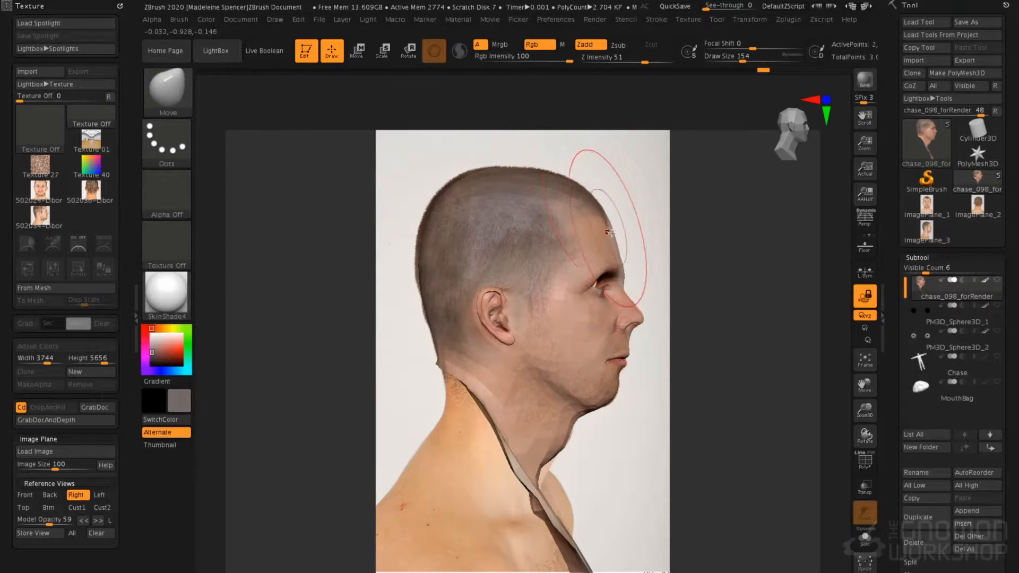
{"action": "key", "text": "space"}
{"action": "left_click_drag", "start_coordinate": [627, 223], "coordinate": [605, 223]}
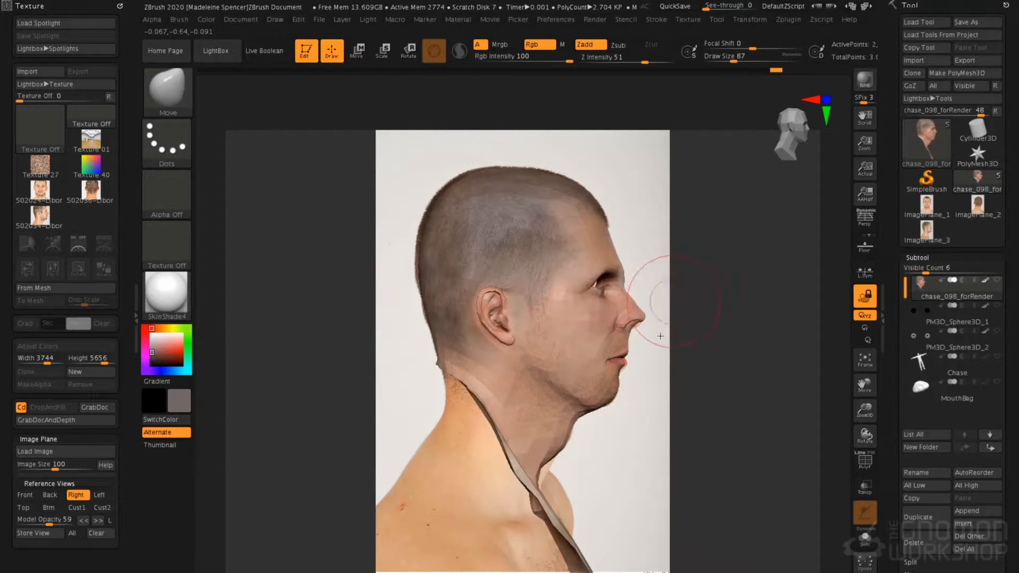
Refine the nose tip, nose bridge and eye corner against the right photo with the Move brush at draw sizes of 23, 22 and 39.
{"action": "left_click_drag", "start_coordinate": [877, 150], "coordinate": [880, 136]}
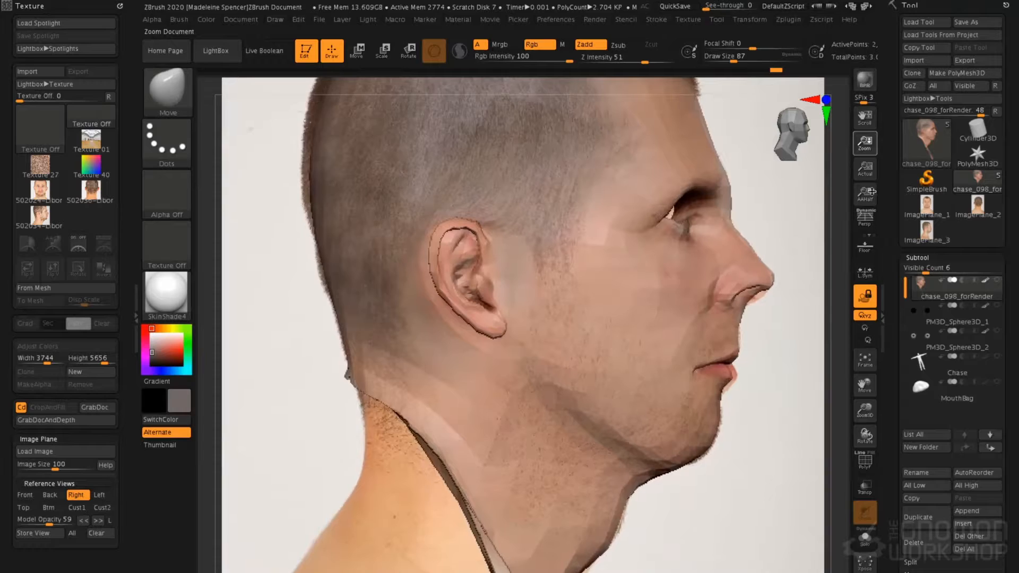
{"action": "key", "text": "space"}
{"action": "left_click_drag", "start_coordinate": [762, 297], "coordinate": [759, 298]}
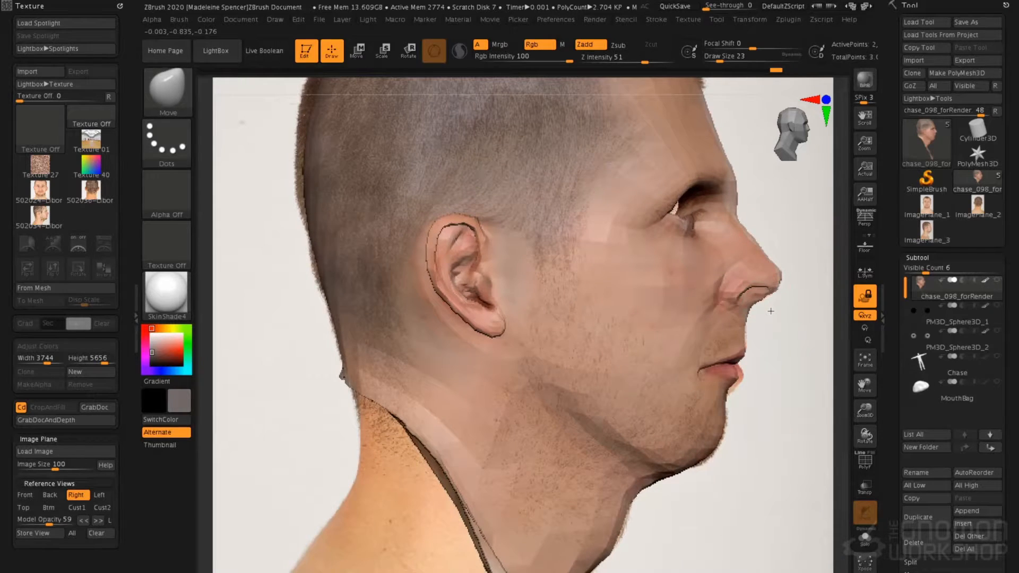
{"action": "key", "text": "space"}
{"action": "left_click_drag", "start_coordinate": [735, 200], "coordinate": [732, 201]}
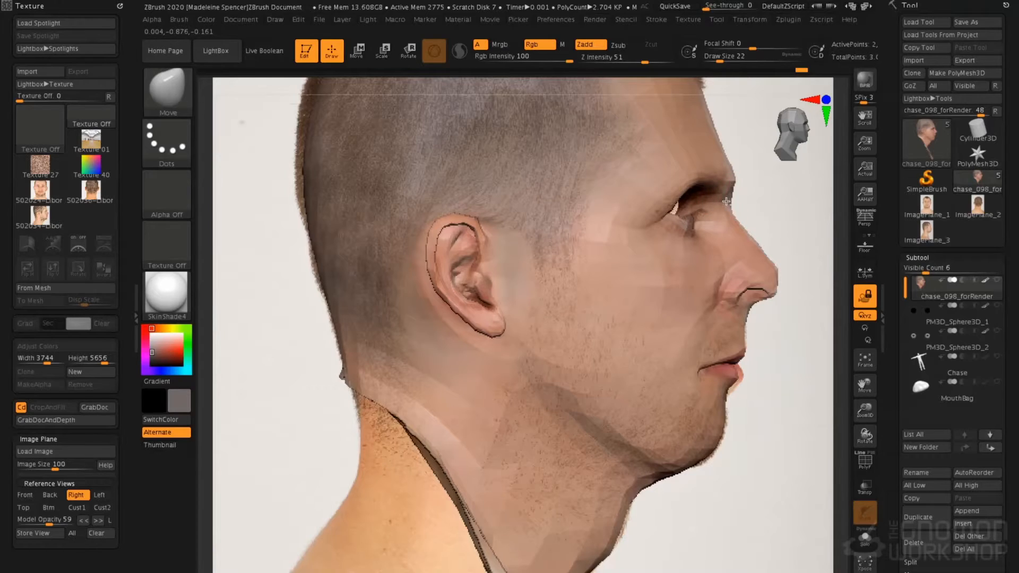
{"action": "key", "text": "space"}
{"action": "left_click_drag", "start_coordinate": [727, 182], "coordinate": [733, 182]}
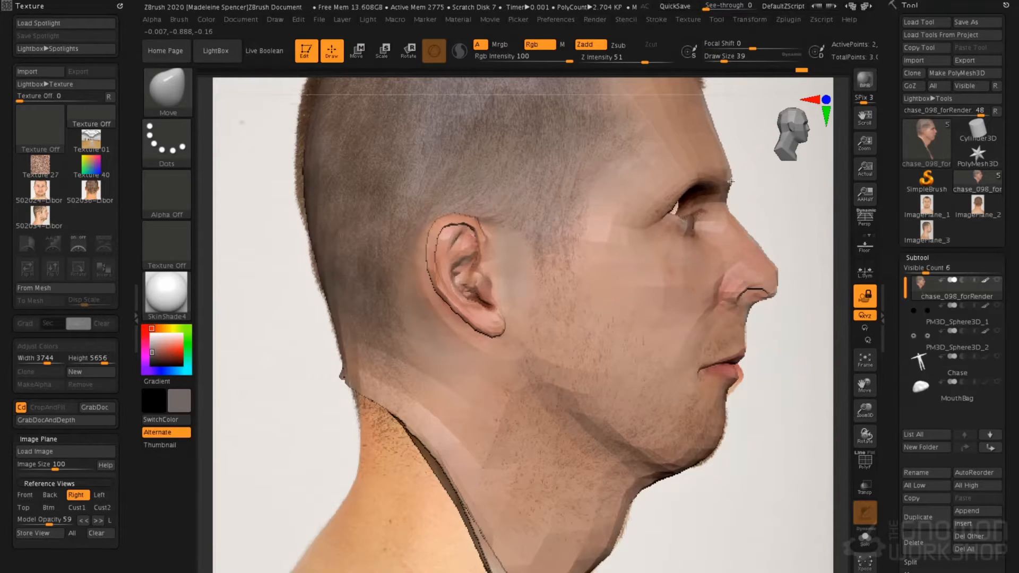
{"action": "left_click_drag", "start_coordinate": [677, 206], "coordinate": [682, 216]}
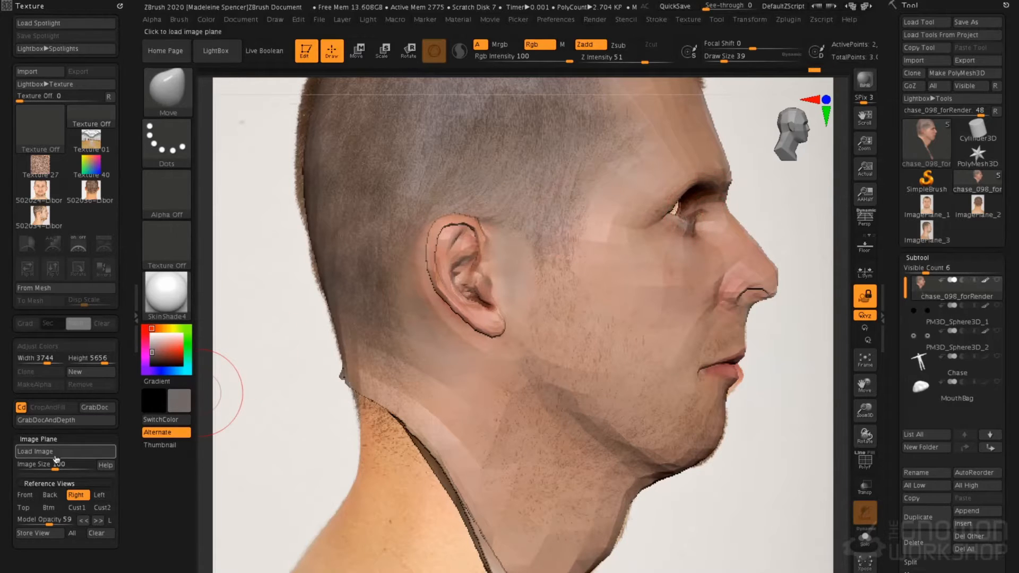
Return to the Front reference view, show the wireframe, and adjust the crown with the Move brush at a draw size of 108.
{"action": "left_click", "coordinate": [26, 494]}
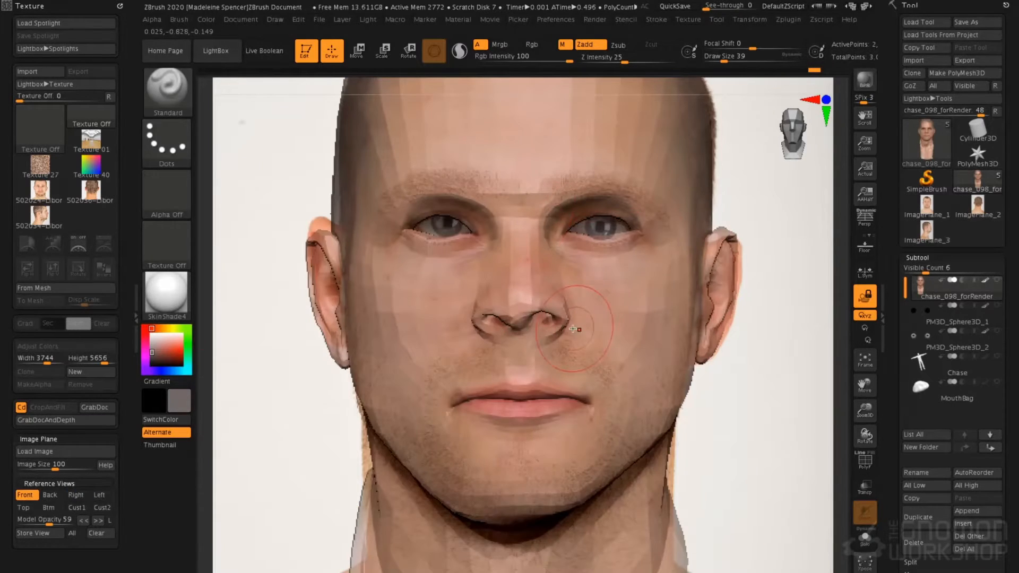
{"action": "left_click_drag", "start_coordinate": [869, 138], "coordinate": [869, 175]}
{"action": "left_click", "coordinate": [869, 174]}
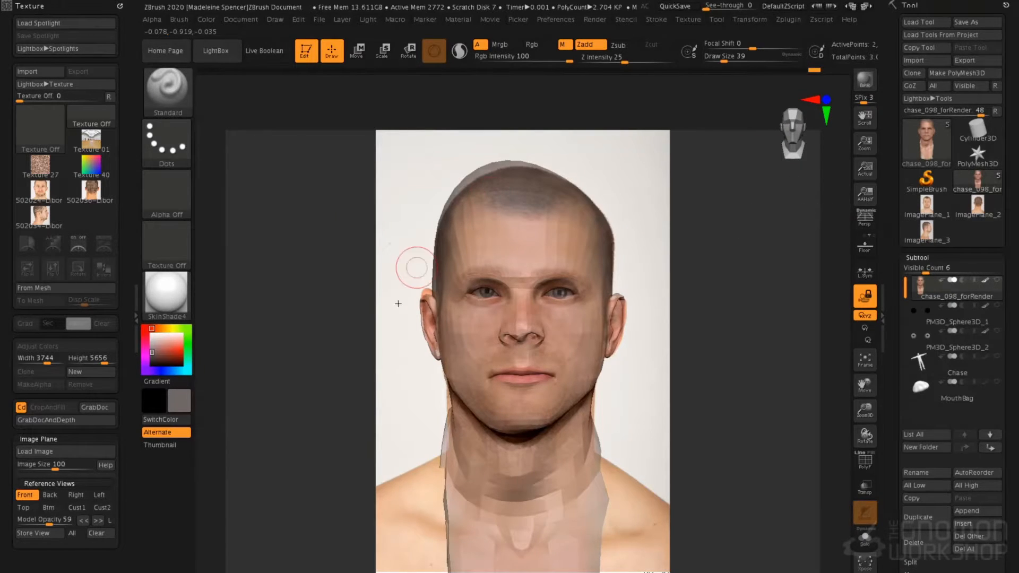
{"action": "key", "text": "shift+f"}
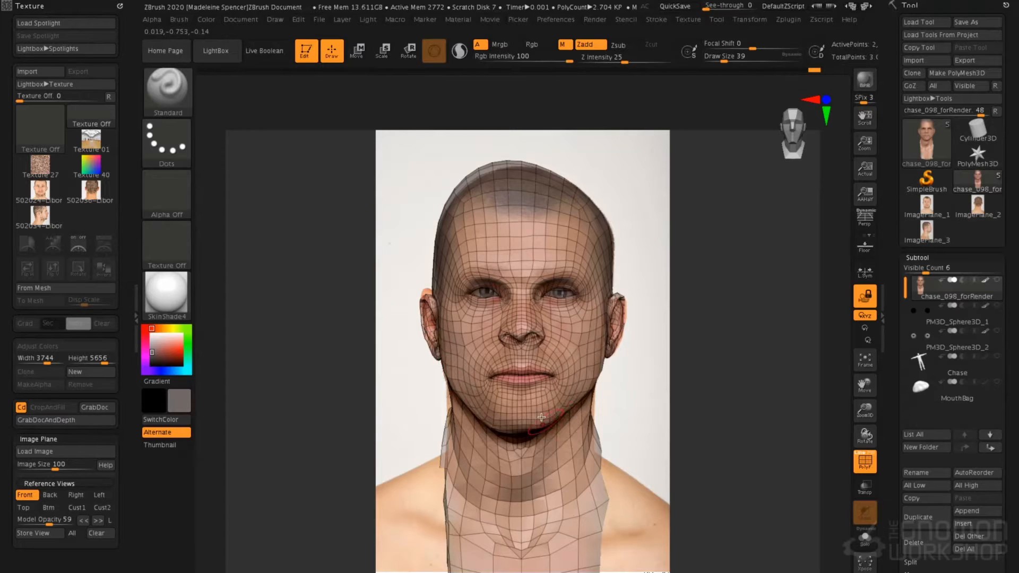
{"action": "key", "text": "space"}
{"action": "left_click_drag", "start_coordinate": [486, 179], "coordinate": [499, 177]}
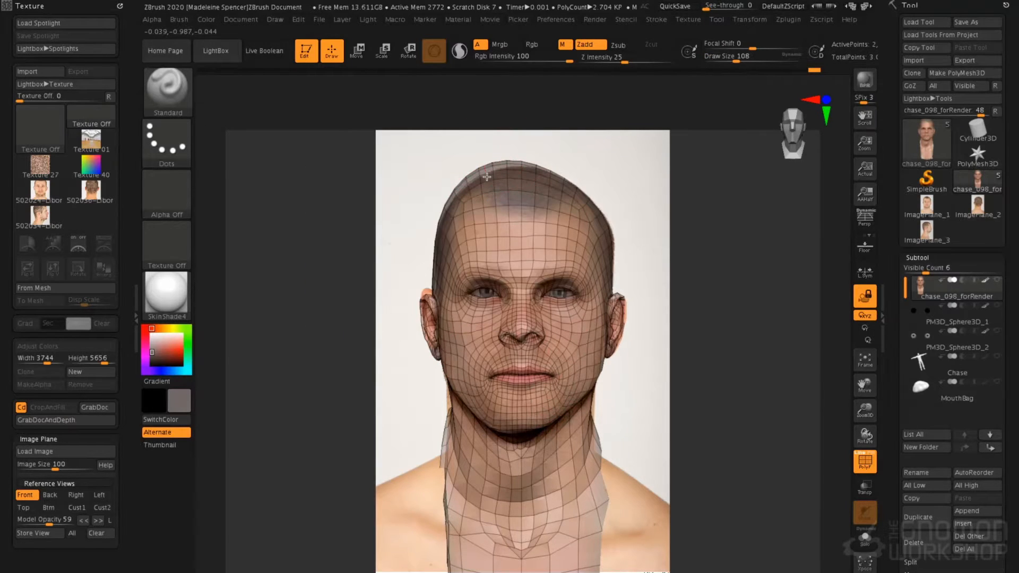
{"action": "key", "text": "b"}
{"action": "key", "text": "m"}
{"action": "key", "text": "v"}
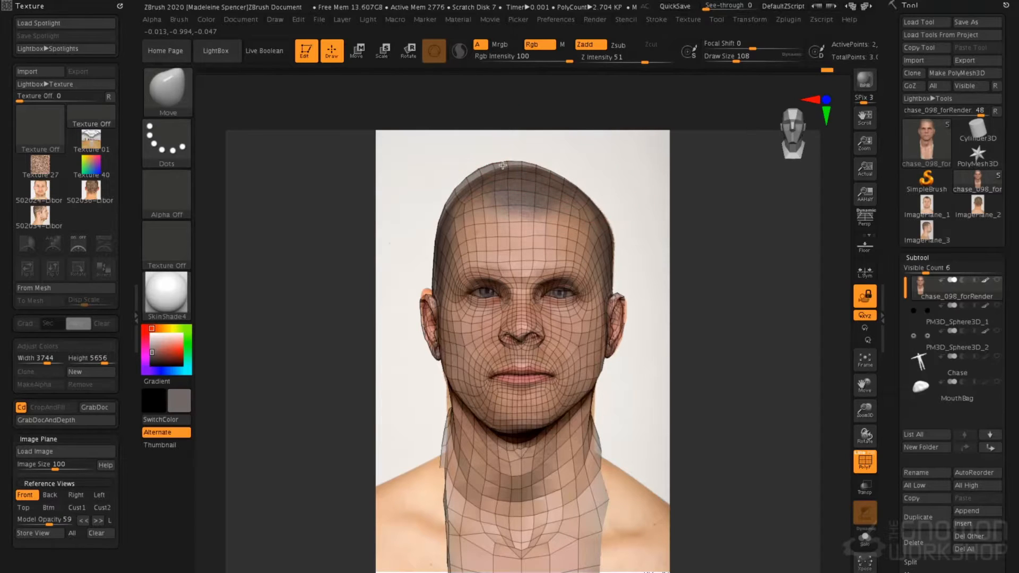
Unlock the camera to inspect the head at a three-quarter angle, and restore the Front reference view.
{"action": "left_click", "coordinate": [874, 303]}
{"action": "left_click_drag", "start_coordinate": [728, 305], "coordinate": [748, 334]}
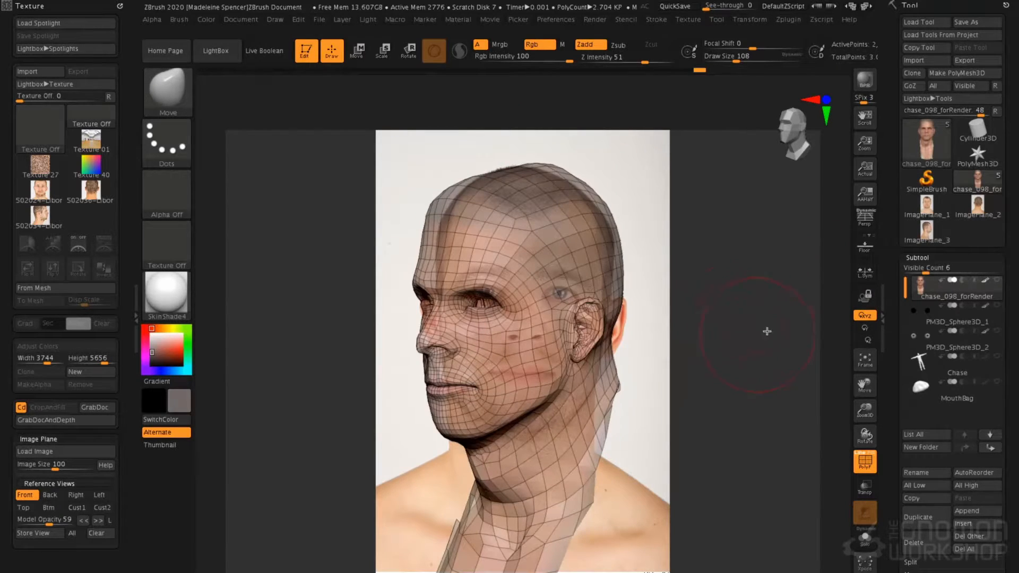
{"action": "left_click", "coordinate": [28, 493]}
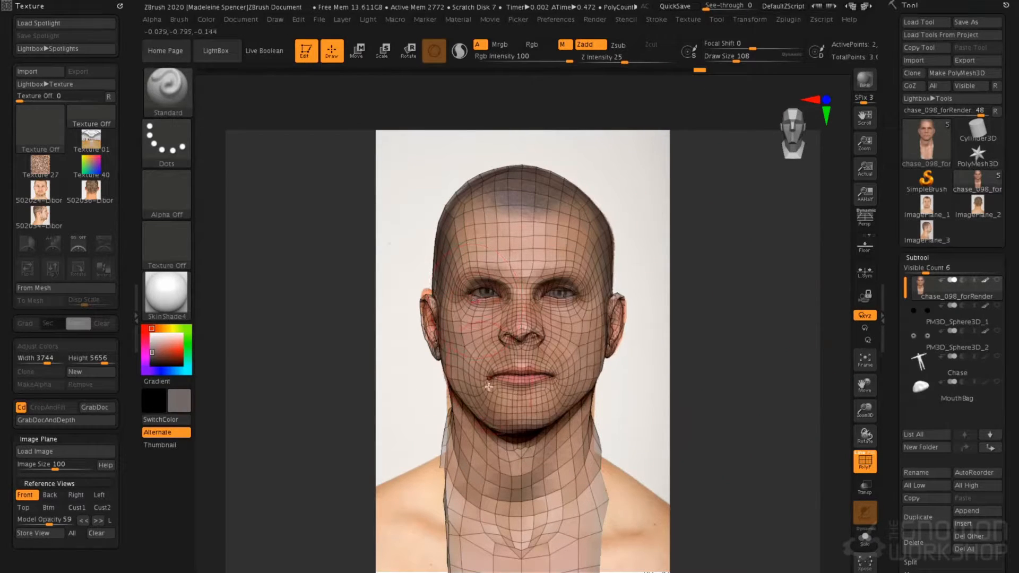
Switch to a PolySphere scene and import the raised-chin photo numbered 502054 as a texture.
{"action": "left_click", "coordinate": [319, 20]}
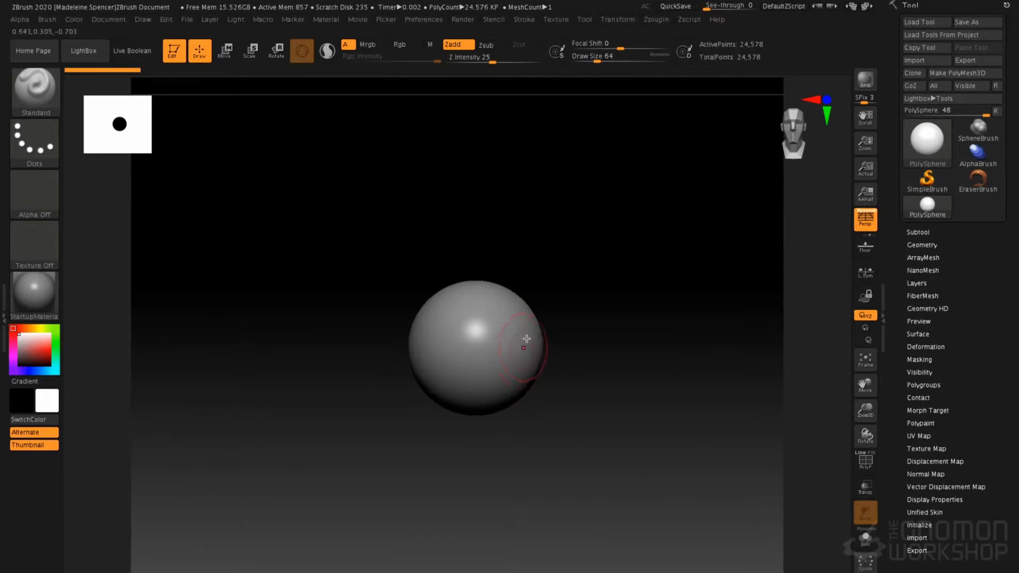
{"action": "left_click", "coordinate": [561, 20]}
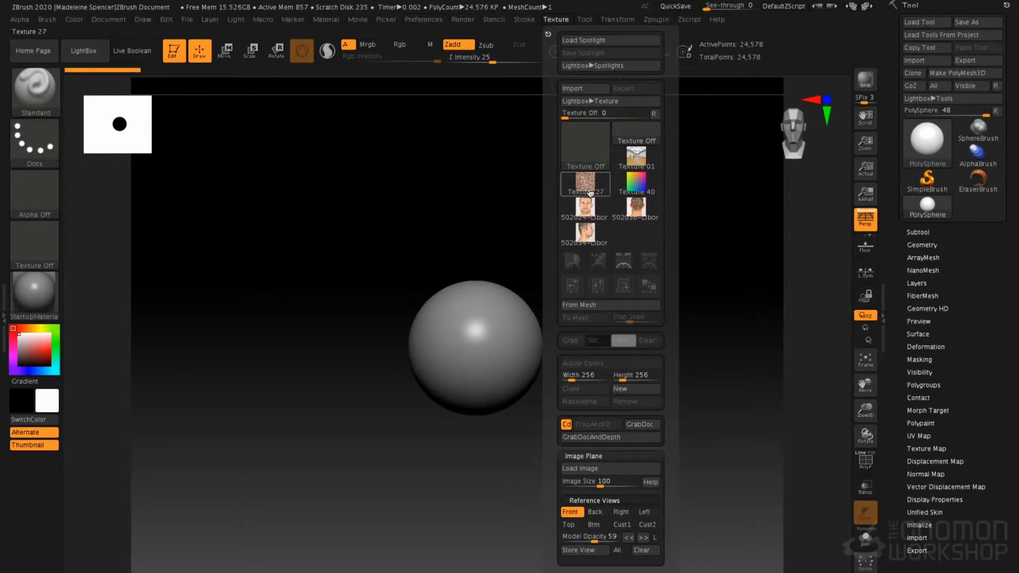
{"action": "mouse_move", "coordinate": [588, 213]}
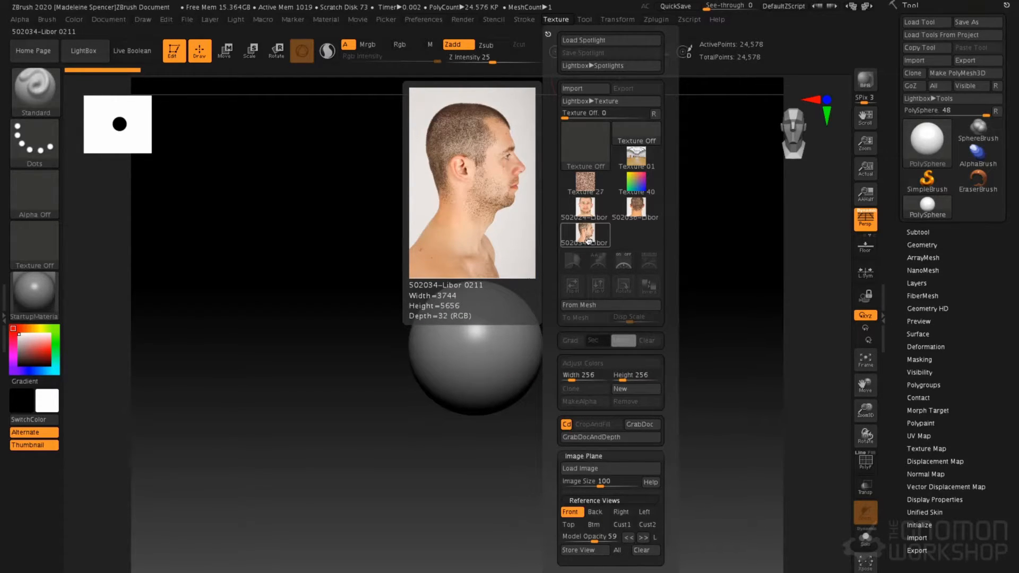
{"action": "left_click", "coordinate": [578, 88]}
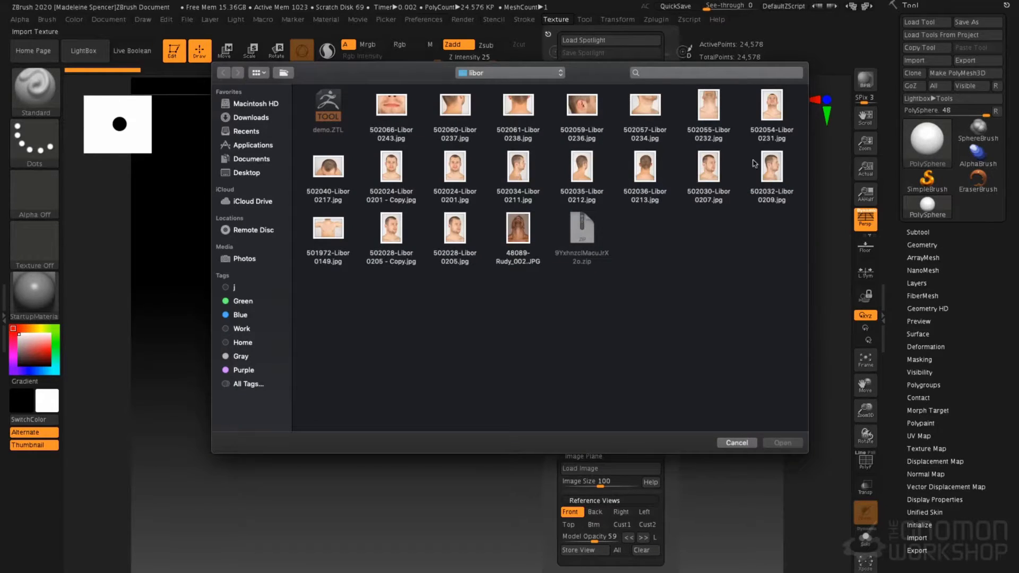
{"action": "double_click", "coordinate": [772, 107]}
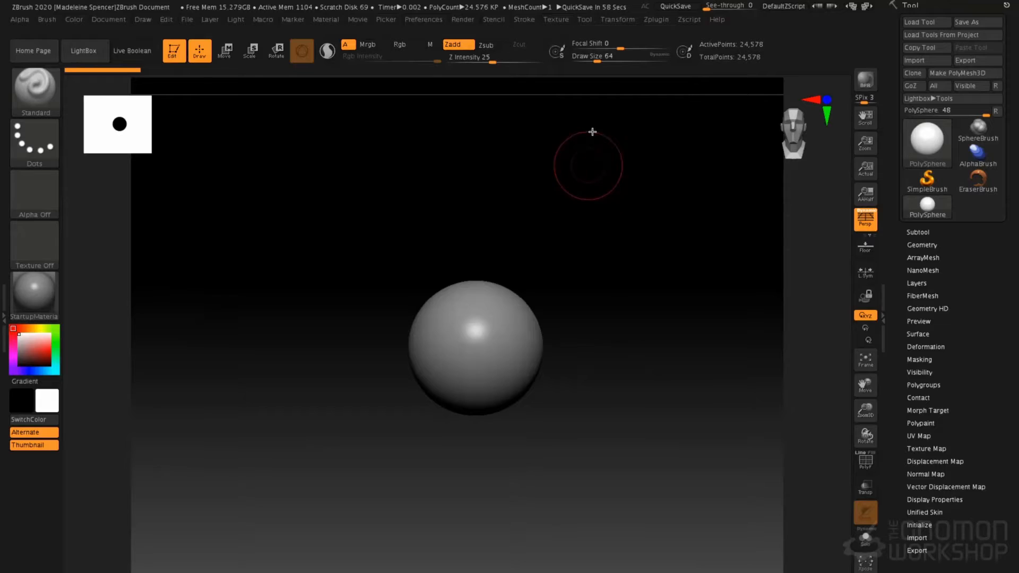
Add the front face photo from the loaded textures to Spotlight.
{"action": "left_click", "coordinate": [562, 21]}
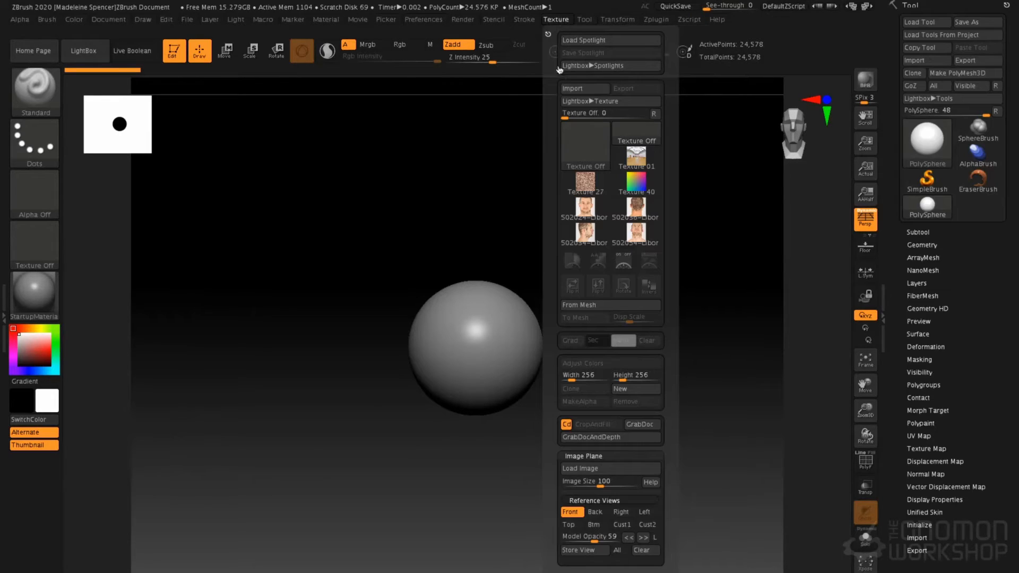
{"action": "left_click", "coordinate": [586, 207]}
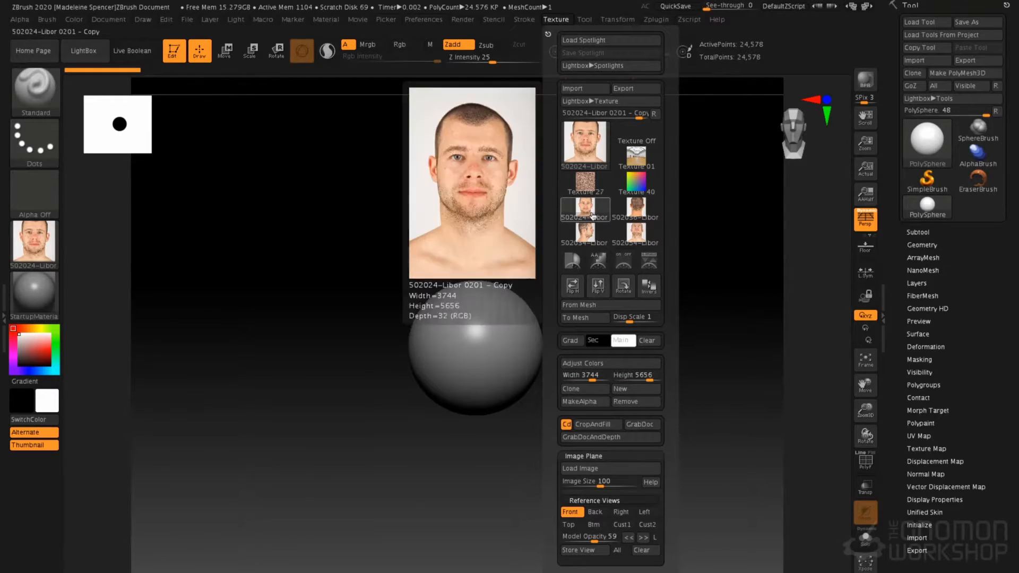
{"action": "left_click", "coordinate": [647, 261]}
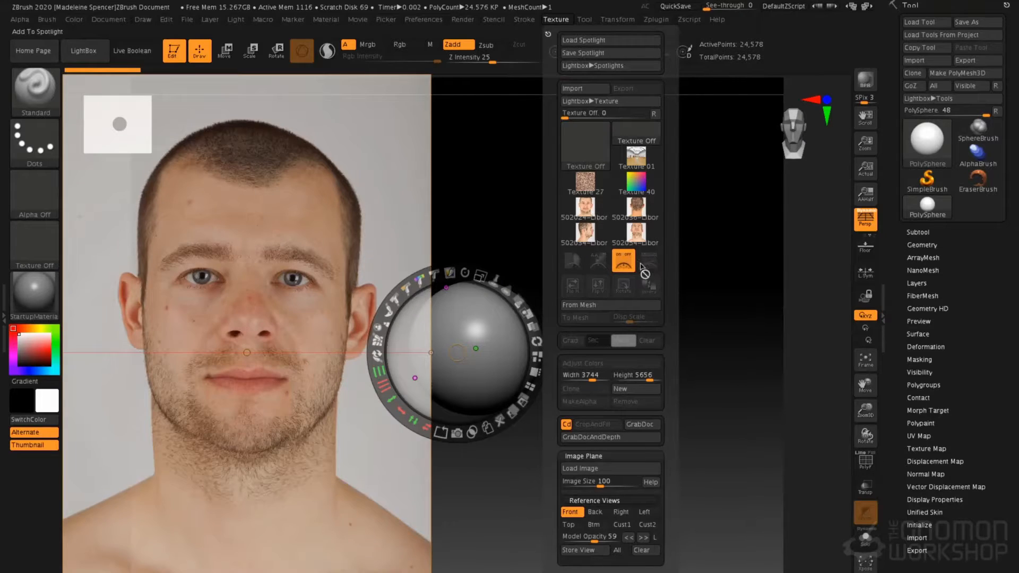
Reposition the front face photo with the Spotlight dial and scale it down beside the sphere.
{"action": "mouse_move", "coordinate": [475, 304]}
{"action": "left_mouse_down"}
{"action": "mouse_move", "coordinate": [571, 265]}
{"action": "mouse_move", "coordinate": [512, 286]}
{"action": "left_mouse_up"}
{"action": "mouse_move", "coordinate": [497, 333]}
{"action": "left_mouse_down"}
{"action": "mouse_move", "coordinate": [665, 277]}
{"action": "mouse_move", "coordinate": [641, 246]}
{"action": "left_mouse_up"}
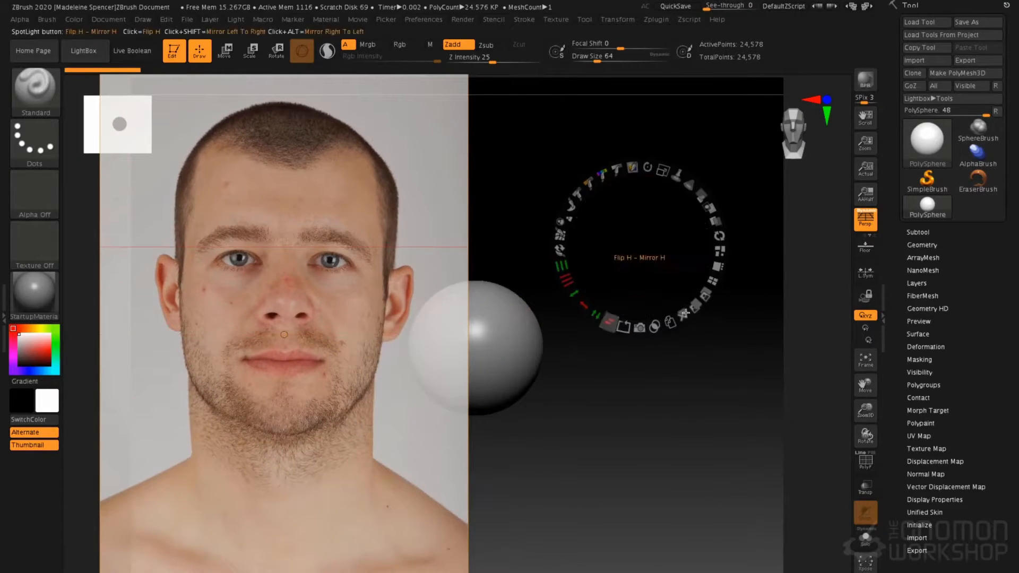
{"action": "left_click_drag", "start_coordinate": [640, 213], "coordinate": [263, 353]}
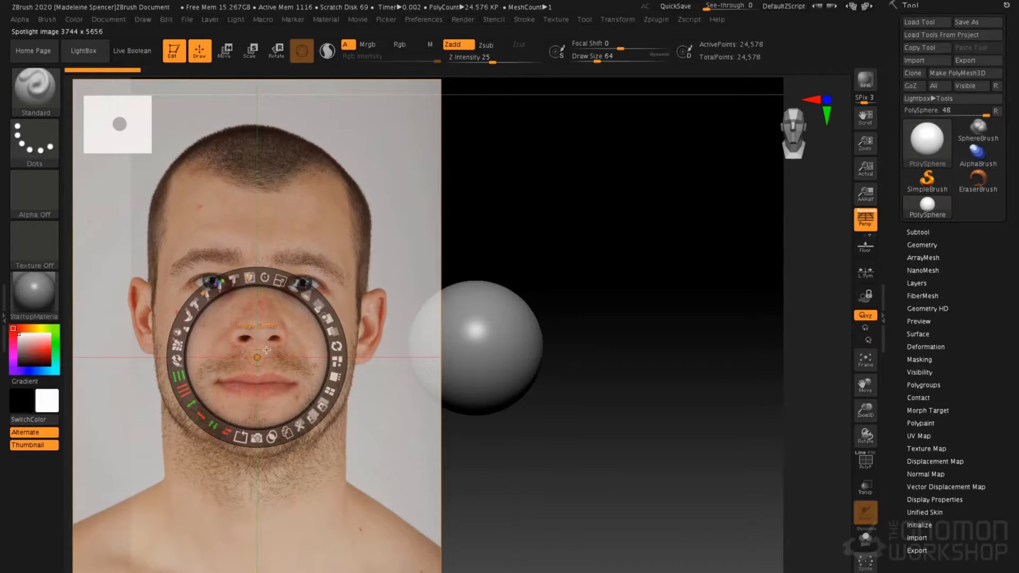
{"action": "left_click_drag", "start_coordinate": [273, 288], "coordinate": [204, 269]}
{"action": "left_click_drag", "start_coordinate": [281, 346], "coordinate": [261, 220]}
{"action": "mouse_move", "coordinate": [244, 152]}
{"action": "left_mouse_down"}
{"action": "mouse_move", "coordinate": [265, 157]}
{"action": "mouse_move", "coordinate": [244, 151]}
{"action": "left_mouse_up"}
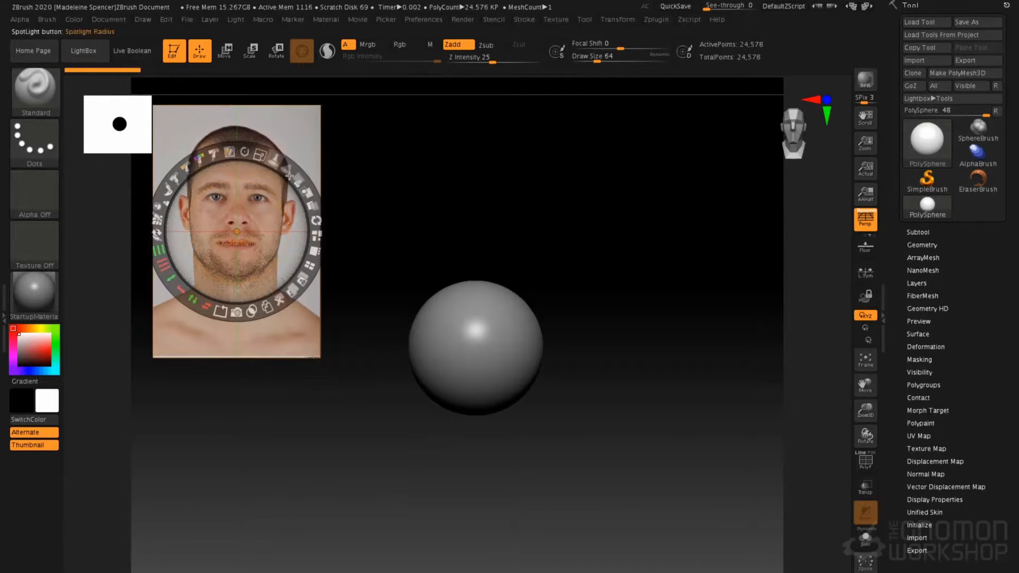
Import the reference photos numbered 502034, 502035, 502036, 502059 and 502066 as textures.
{"action": "left_click", "coordinate": [556, 20]}
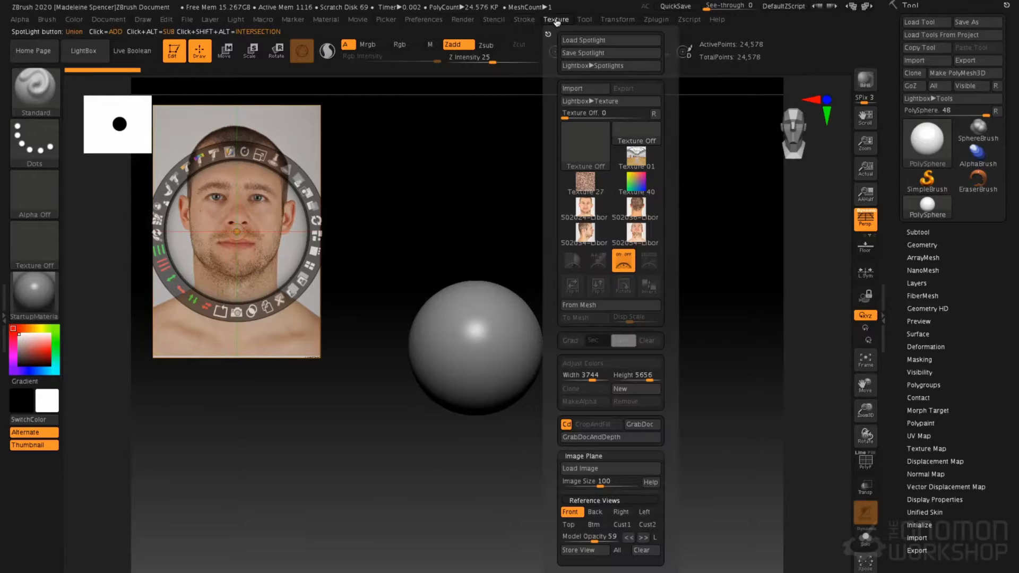
{"action": "left_click", "coordinate": [590, 91]}
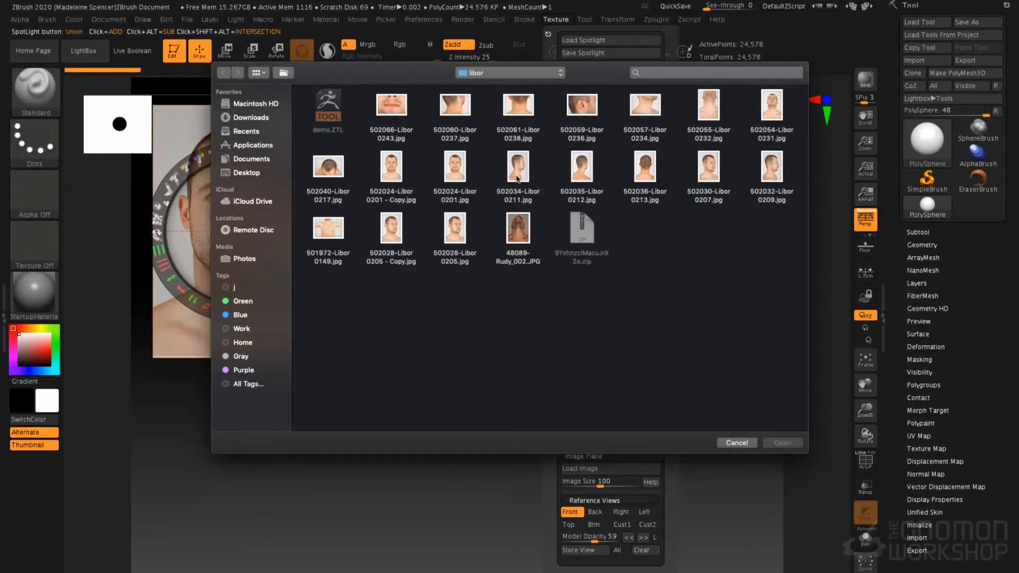
{"action": "left_click", "coordinate": [523, 177]}
{"action": "left_click", "coordinate": [593, 173], "text": "shift"}
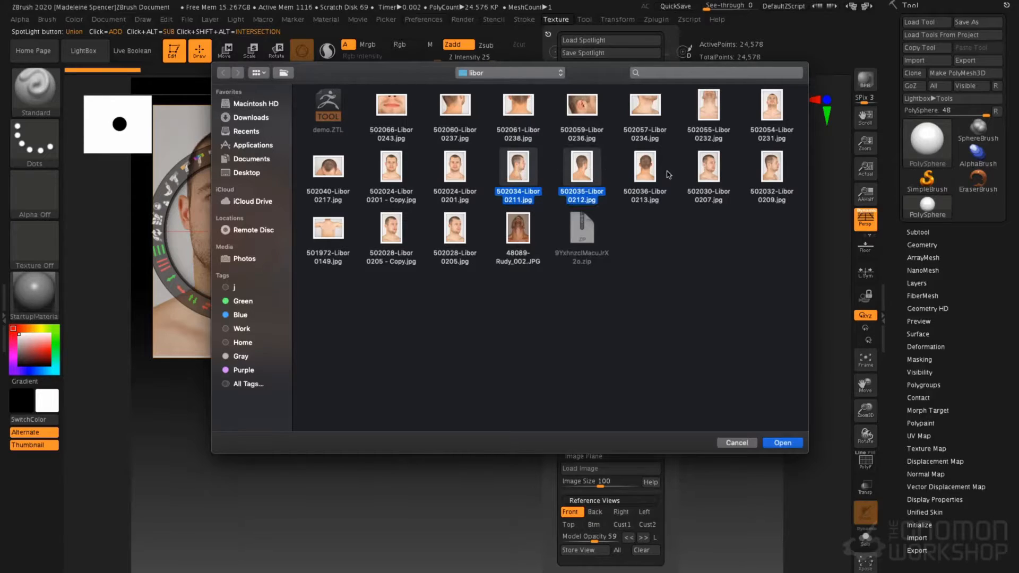
{"action": "left_click", "coordinate": [652, 169], "text": "shift"}
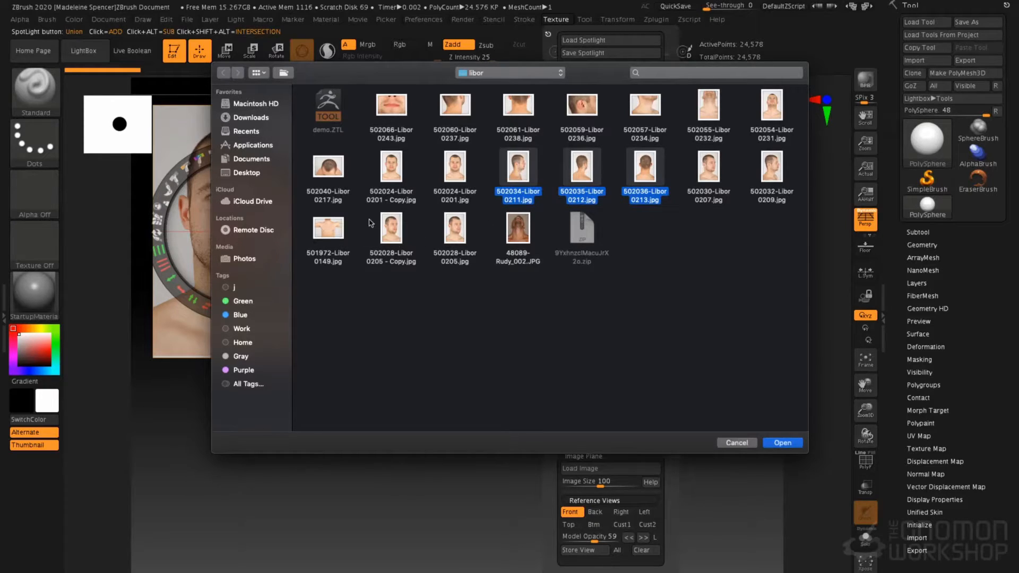
{"action": "left_click", "coordinate": [583, 112], "text": "shift"}
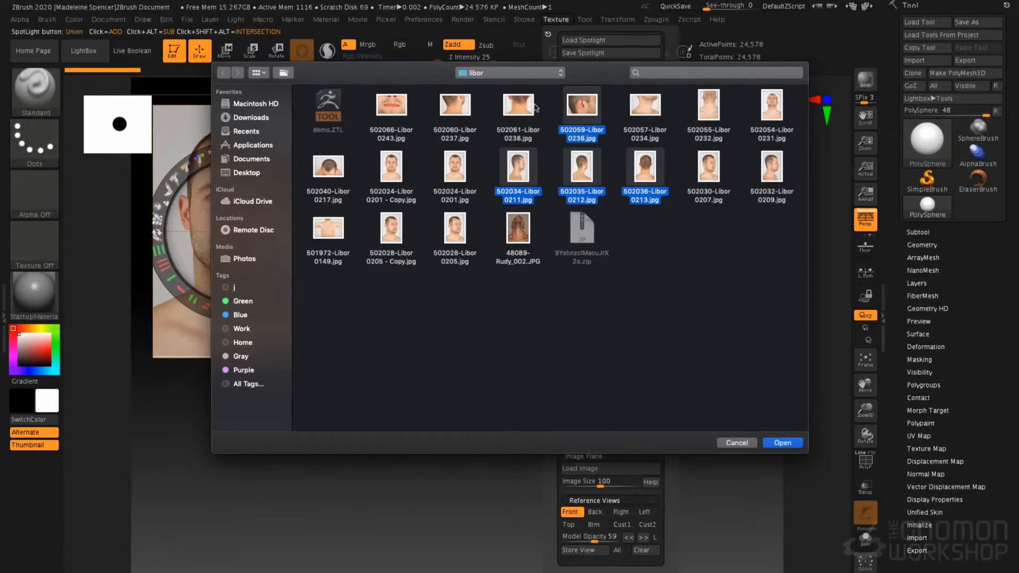
{"action": "left_click", "coordinate": [403, 106], "text": "shift"}
{"action": "left_click", "coordinate": [783, 443]}
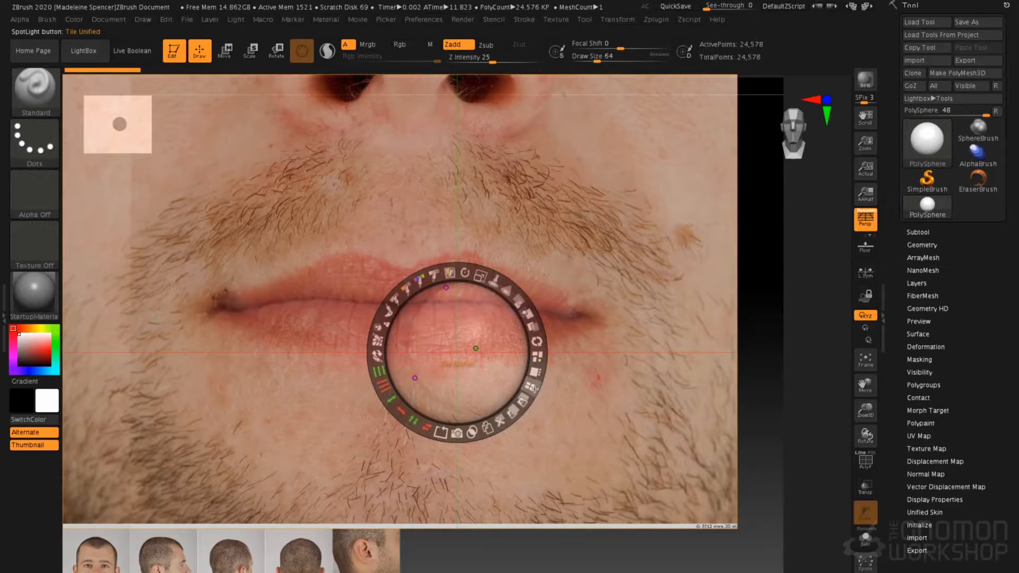
Tile the Spotlight photos, then enlarge the front photo at the canvas's upper left and the side profile at its upper right.
{"action": "left_click_drag", "start_coordinate": [463, 350], "coordinate": [602, 553]}
{"action": "left_click", "coordinate": [597, 555]}
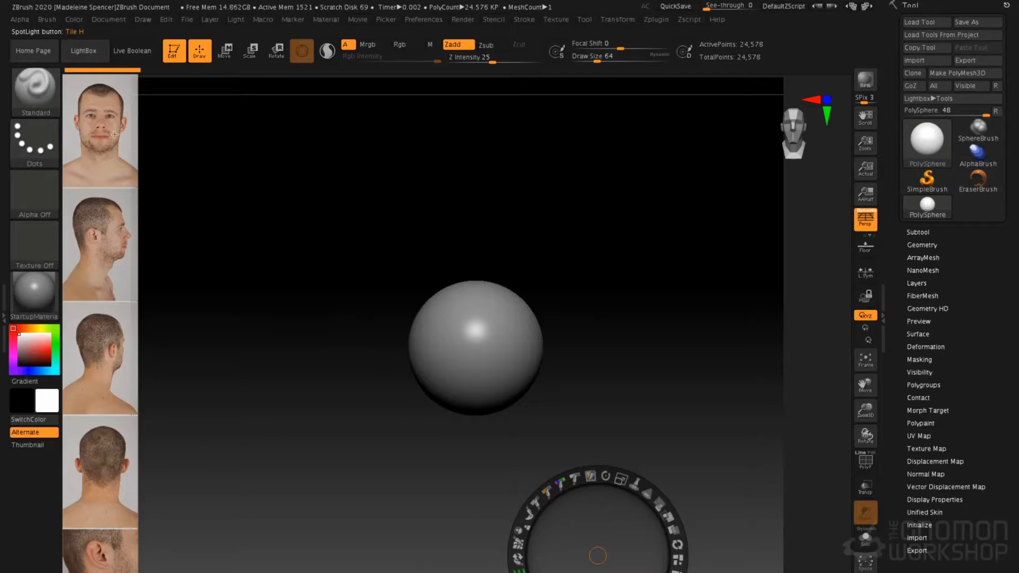
{"action": "left_click_drag", "start_coordinate": [118, 130], "coordinate": [152, 184]}
{"action": "left_click_drag", "start_coordinate": [176, 106], "coordinate": [231, 201]}
{"action": "left_click_drag", "start_coordinate": [187, 165], "coordinate": [245, 191]}
{"action": "left_click_drag", "start_coordinate": [98, 253], "coordinate": [716, 181]}
{"action": "left_click_drag", "start_coordinate": [735, 110], "coordinate": [626, 242]}
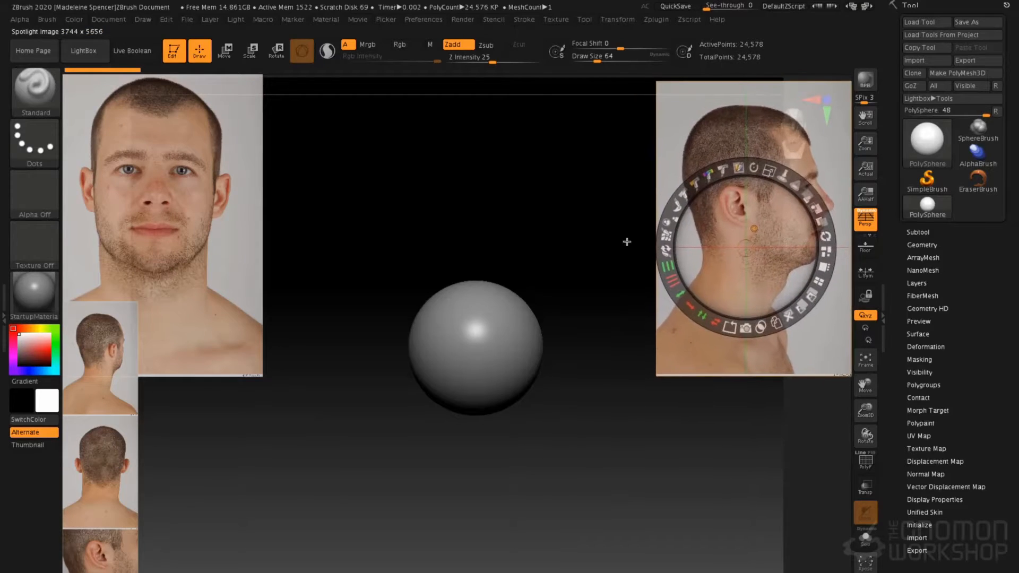
Move the rear three-quarter photo to the canvas's lower right and enlarge the ear close-up at its lower left.
{"action": "left_click_drag", "start_coordinate": [99, 356], "coordinate": [803, 565]}
{"action": "left_click_drag", "start_coordinate": [105, 564], "coordinate": [214, 528]}
{"action": "left_click_drag", "start_coordinate": [238, 449], "coordinate": [340, 568]}
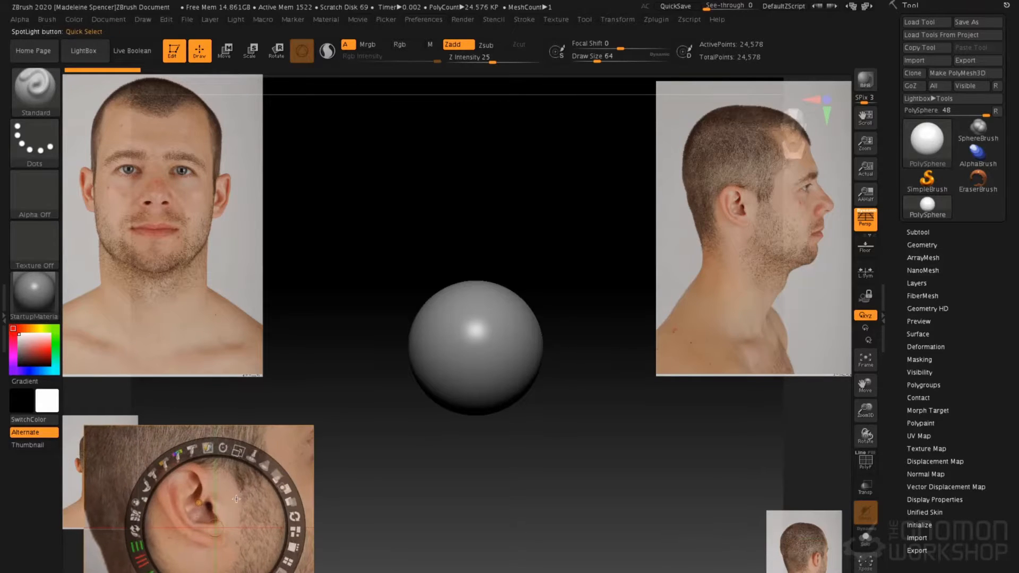
{"action": "left_click_drag", "start_coordinate": [239, 452], "coordinate": [300, 501]}
{"action": "left_click_drag", "start_coordinate": [238, 512], "coordinate": [260, 531]}
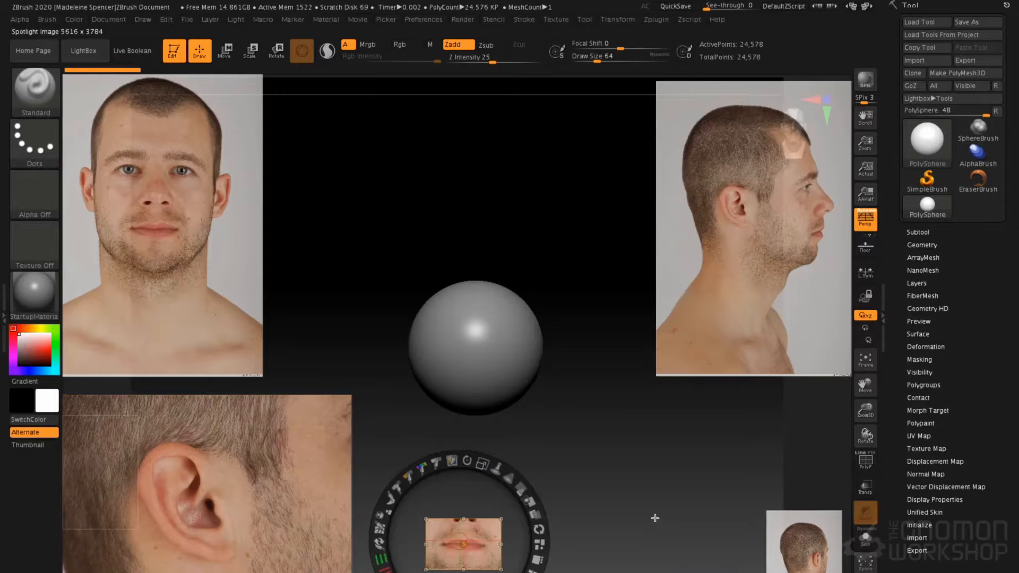
Move the mouth close-up below the side profile photo and enlarge it.
{"action": "left_click_drag", "start_coordinate": [655, 518], "coordinate": [753, 525]}
{"action": "mouse_move", "coordinate": [773, 457]}
{"action": "left_mouse_down"}
{"action": "mouse_move", "coordinate": [828, 509]}
{"action": "mouse_move", "coordinate": [786, 464]}
{"action": "left_mouse_up"}
{"action": "left_click_drag", "start_coordinate": [771, 509], "coordinate": [762, 521]}
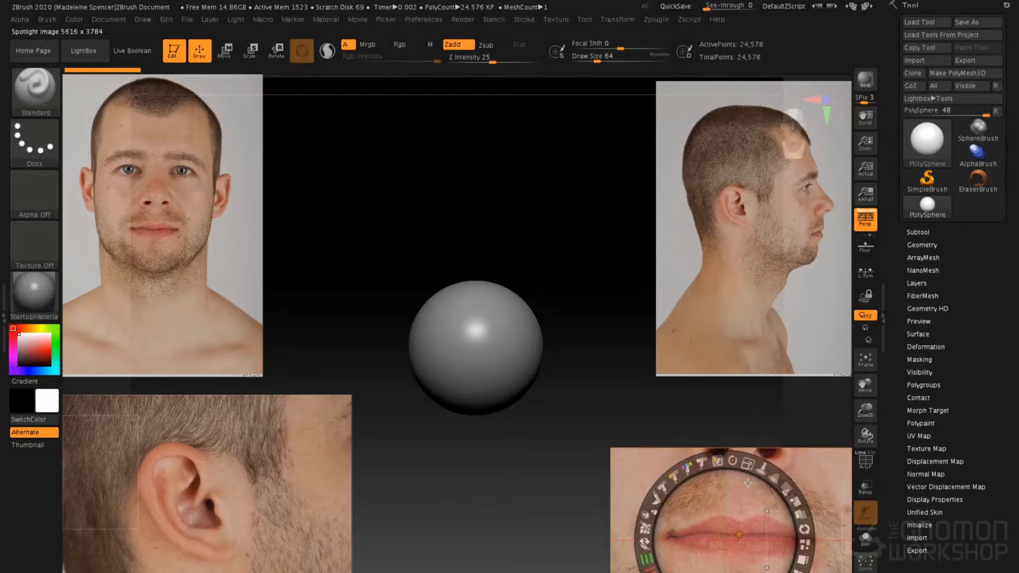
Exit Spotlight editing, toggle the reference photos off and on again, and return to Spotlight editing.
{"action": "key", "text": "z"}
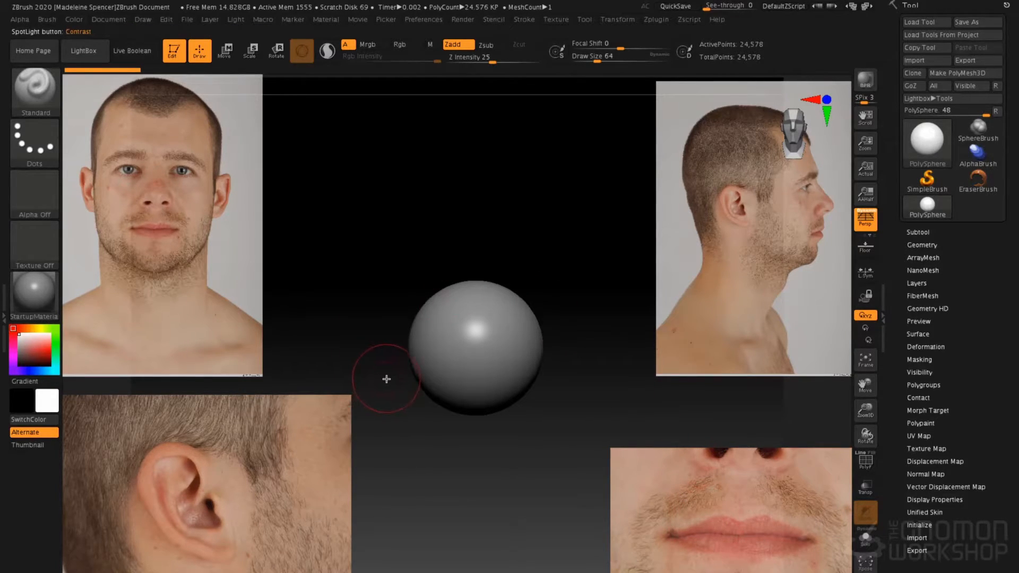
{"action": "key", "text": "shift+z"}
{"action": "key", "text": "shift"}
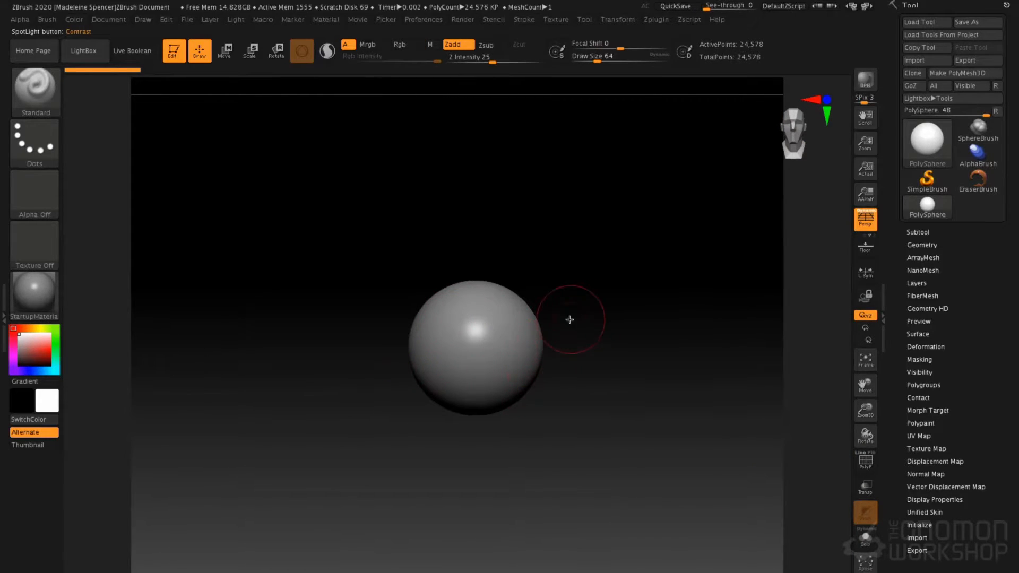
{"action": "key", "text": "shift+z"}
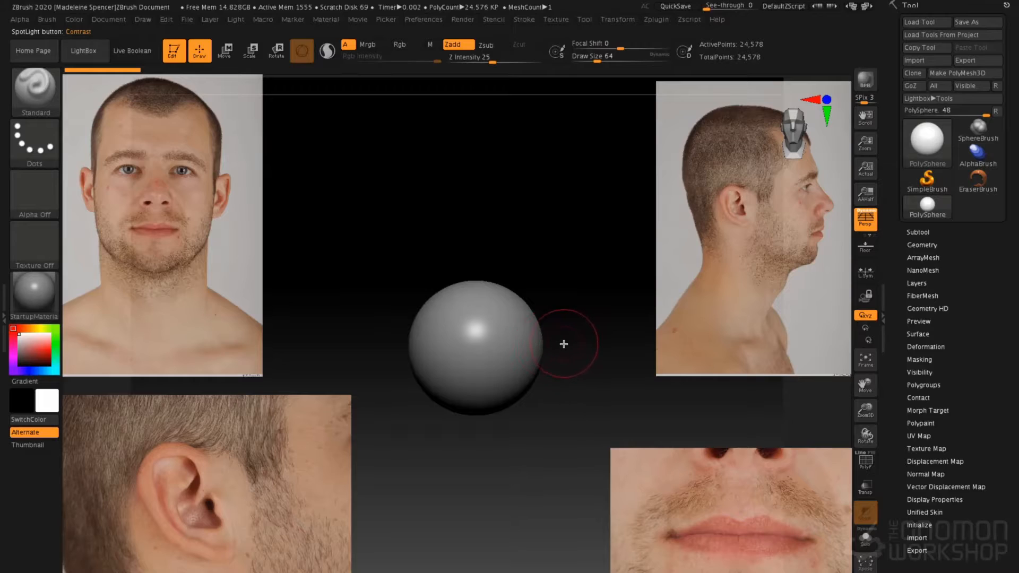
{"action": "key", "text": "z"}
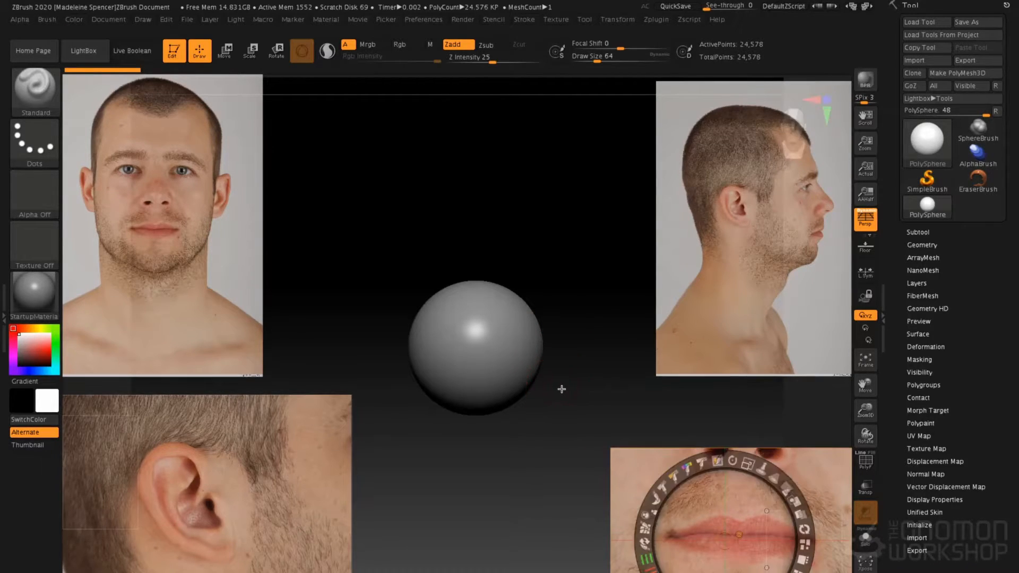
Place the enlarged rear three-quarter photo at the canvas's lower right and the mouth close-up at its lower centre, and exit Spotlight editing.
{"action": "left_click_drag", "start_coordinate": [761, 517], "coordinate": [743, 464]}
{"action": "left_click_drag", "start_coordinate": [788, 569], "coordinate": [748, 570]}
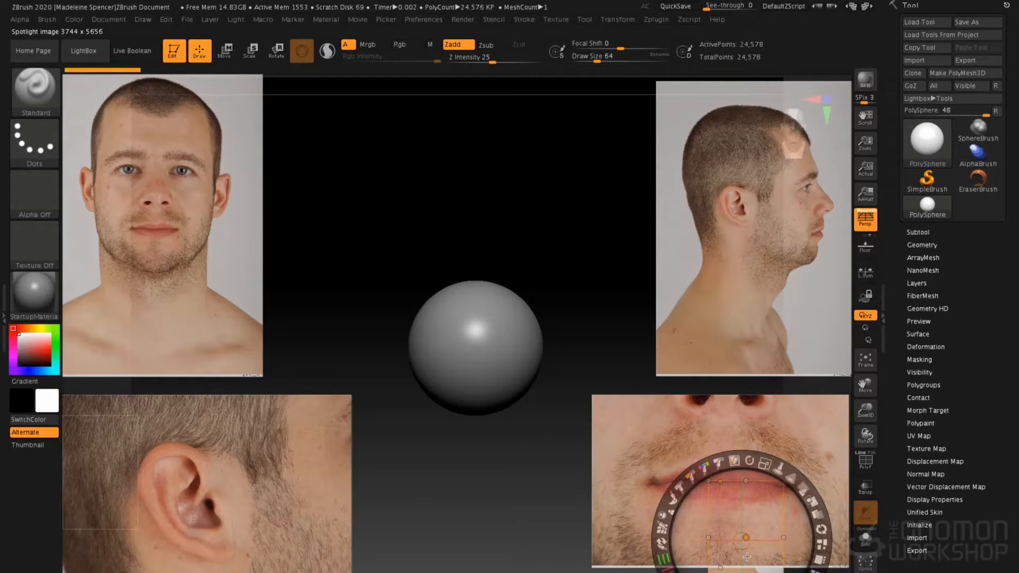
{"action": "left_click", "coordinate": [820, 560]}
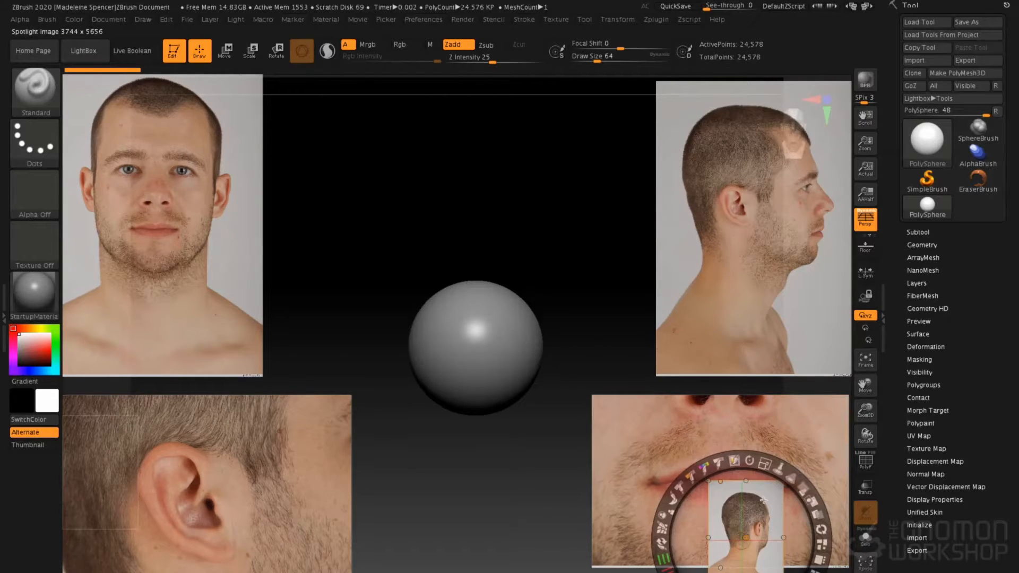
{"action": "left_click_drag", "start_coordinate": [764, 464], "coordinate": [804, 511]}
{"action": "left_click_drag", "start_coordinate": [634, 487], "coordinate": [429, 549]}
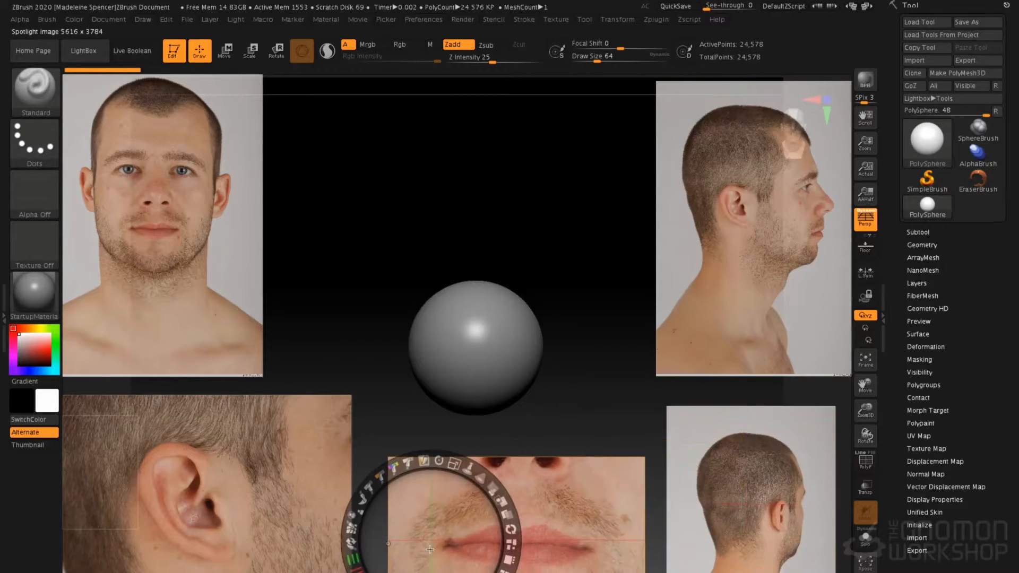
{"action": "key", "text": "z"}
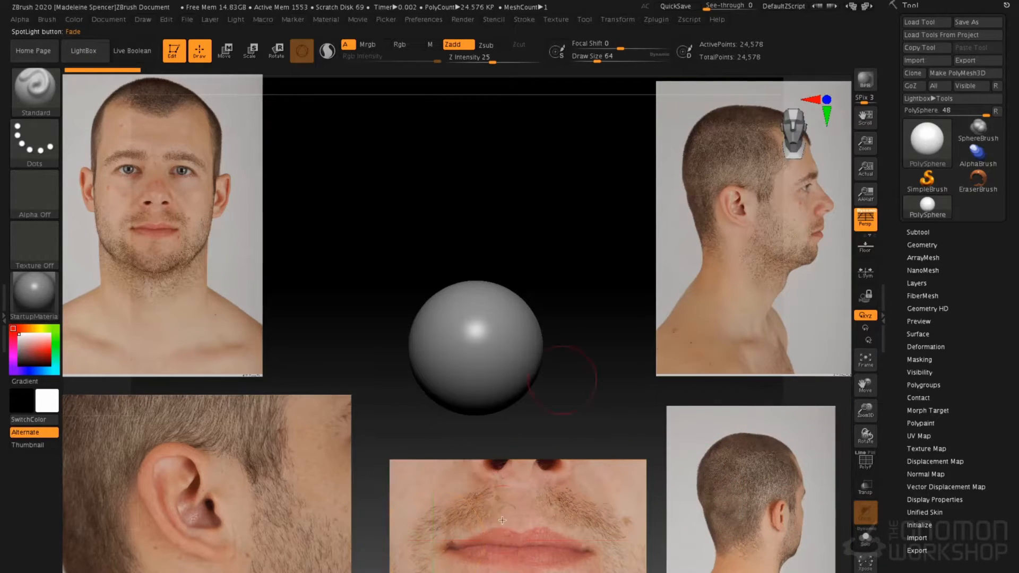
Frame the sphere and pull it into an egg-shaped head with the Move brush at draw size 217, using X symmetry.
{"action": "key", "text": "f"}
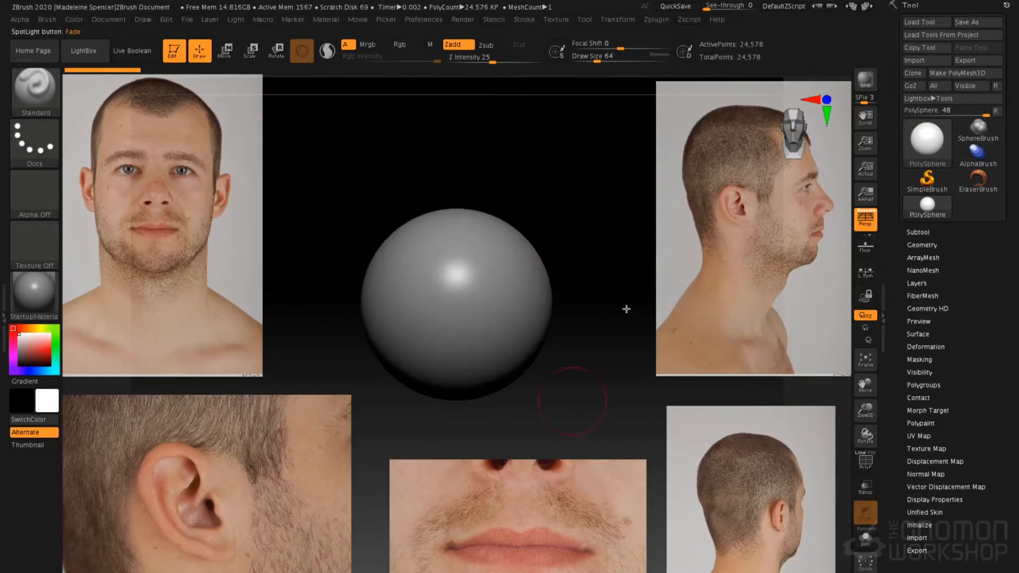
{"action": "left_click_drag", "start_coordinate": [519, 222], "coordinate": [515, 204], "text": "alt"}
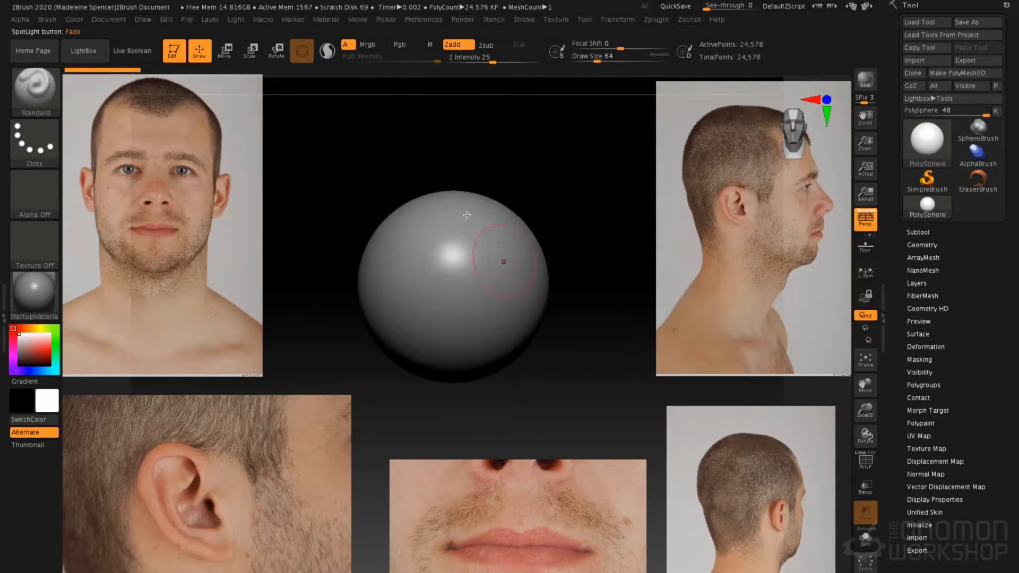
{"action": "key", "text": "b"}
{"action": "key", "text": "m"}
{"action": "key", "text": "v"}
{"action": "key", "text": "space"}
{"action": "left_click_drag", "start_coordinate": [491, 250], "coordinate": [510, 245]}
{"action": "key", "text": "x"}
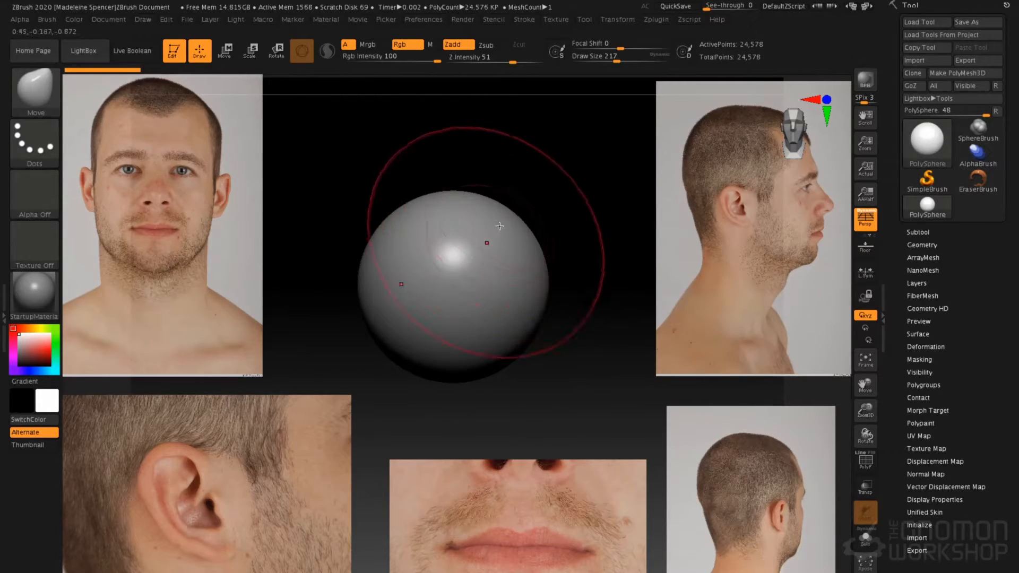
{"action": "mouse_move", "coordinate": [470, 208]}
{"action": "left_mouse_down"}
{"action": "mouse_move", "coordinate": [466, 183]}
{"action": "mouse_move", "coordinate": [517, 198]}
{"action": "mouse_move", "coordinate": [525, 219]}
{"action": "left_mouse_up"}
{"action": "left_click_drag", "start_coordinate": [501, 330], "coordinate": [499, 340]}
{"action": "left_click_drag", "start_coordinate": [481, 353], "coordinate": [483, 412]}
Switch to the Standard brush and set its draw size to 77.
{"action": "key", "text": "b"}
{"action": "key", "text": "s"}
{"action": "key", "text": "t"}
{"action": "key", "text": "space"}
{"action": "left_click_drag", "start_coordinate": [473, 237], "coordinate": [455, 234]}
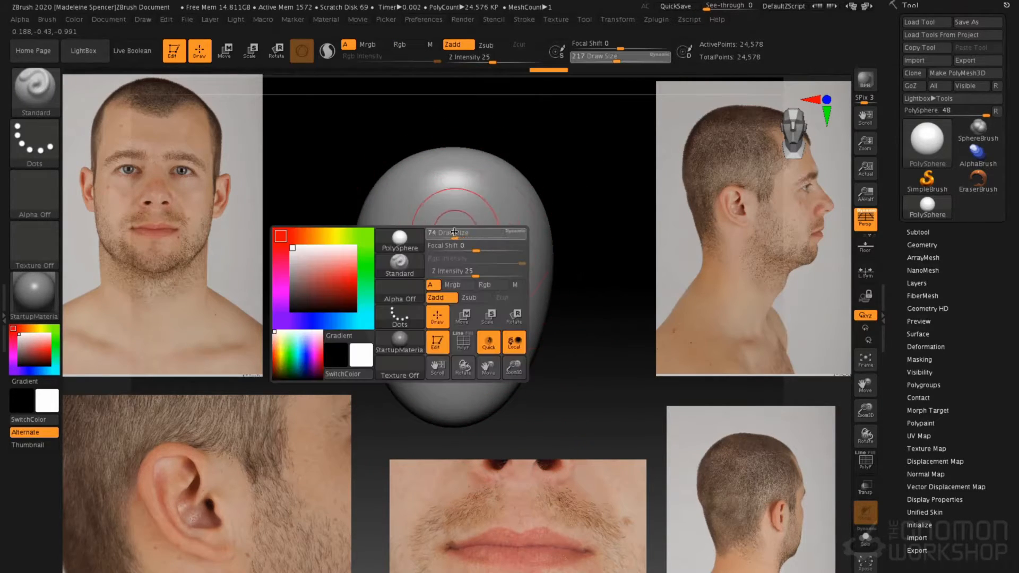
{"action": "key", "text": "x"}
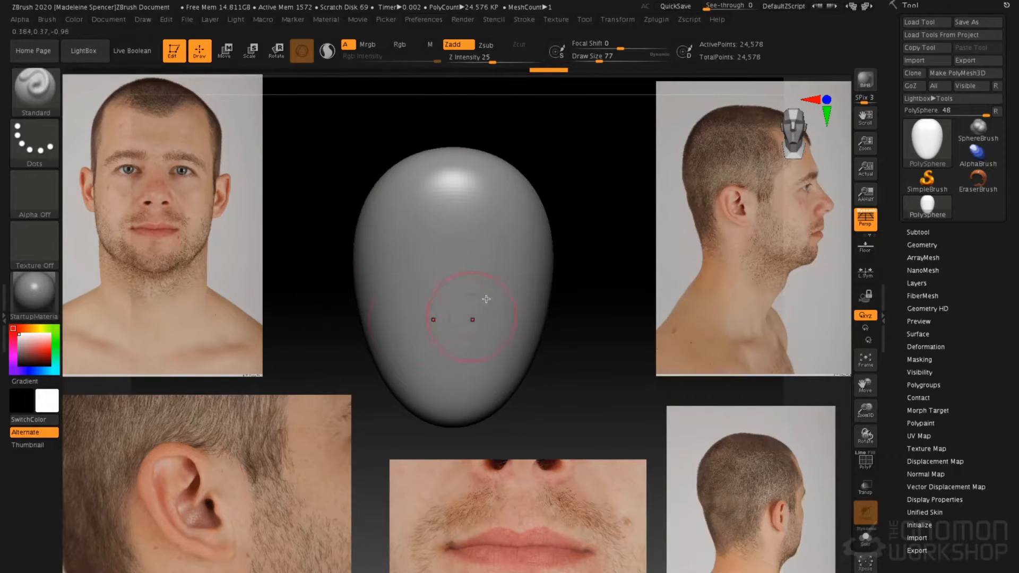
{"action": "mouse_move", "coordinate": [594, 314]}
{"action": "left_mouse_down"}
{"action": "mouse_move", "coordinate": [594, 260]}
{"action": "mouse_move", "coordinate": [596, 313]}
{"action": "left_mouse_up"}
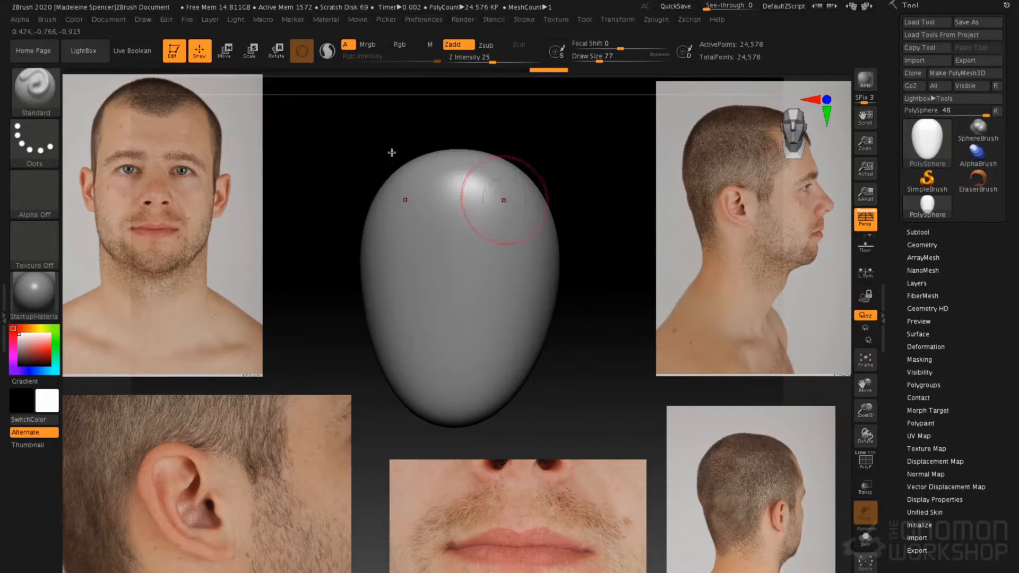
Turn off Spotlight Projection in the brush's sample settings and carve the eye sockets into the head.
{"action": "left_click", "coordinate": [47, 19]}
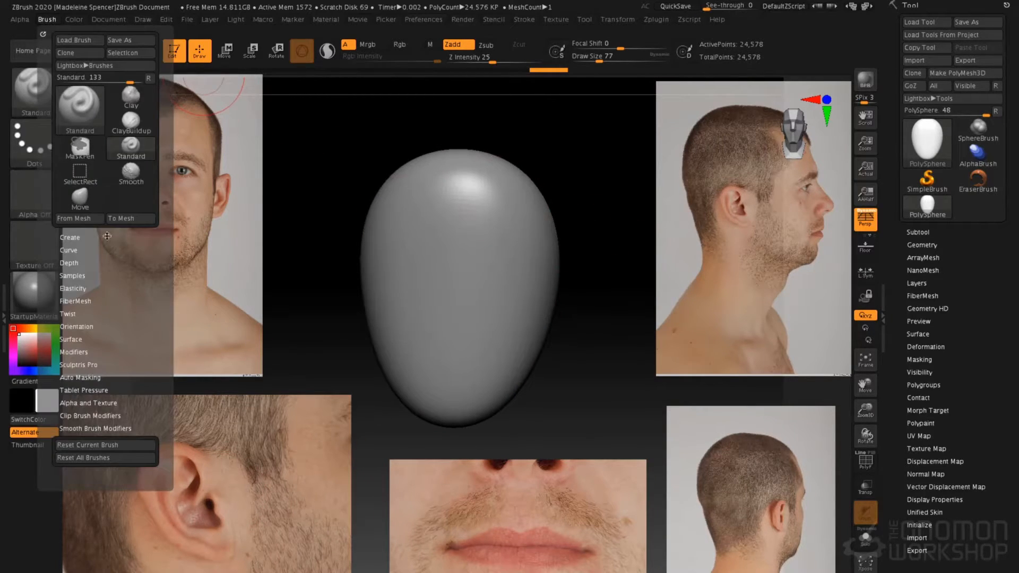
{"action": "left_click", "coordinate": [83, 275]}
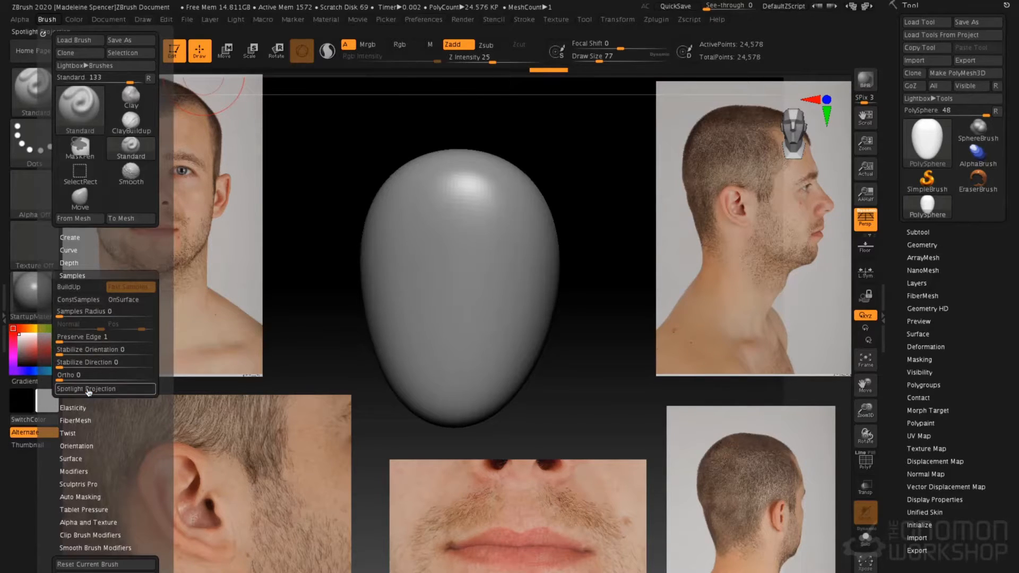
{"action": "left_click_drag", "start_coordinate": [531, 252], "coordinate": [523, 270], "text": "alt"}
{"action": "right_click_drag", "start_coordinate": [523, 270], "coordinate": [501, 276]}
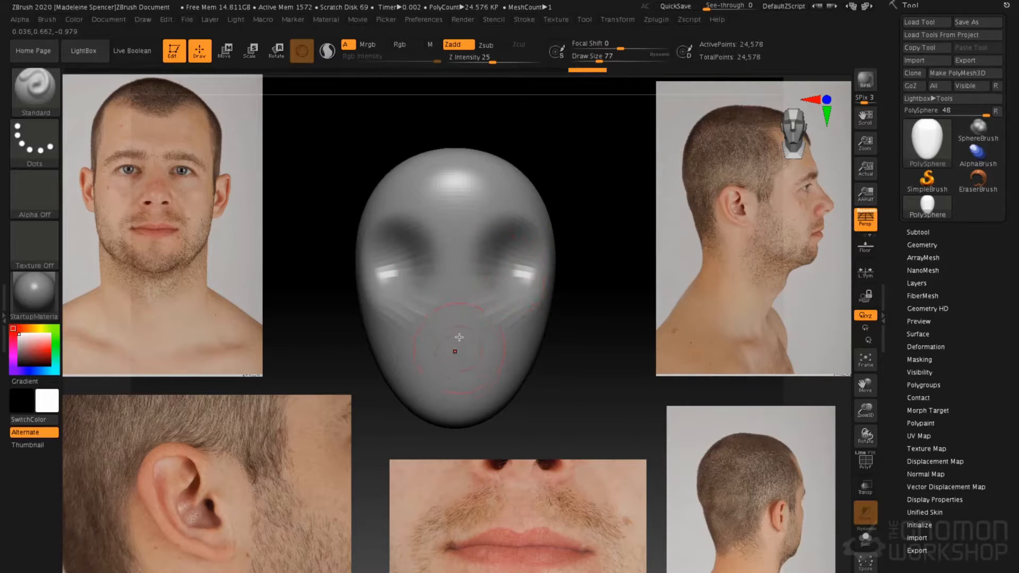
Turn off perspective and block in the nose, lower face and brow with the ClayTubes brush at draw size 62.
{"action": "key", "text": "p"}
{"action": "key", "text": "b"}
{"action": "key", "text": "m"}
{"action": "key", "text": "v"}
{"action": "key", "text": "space"}
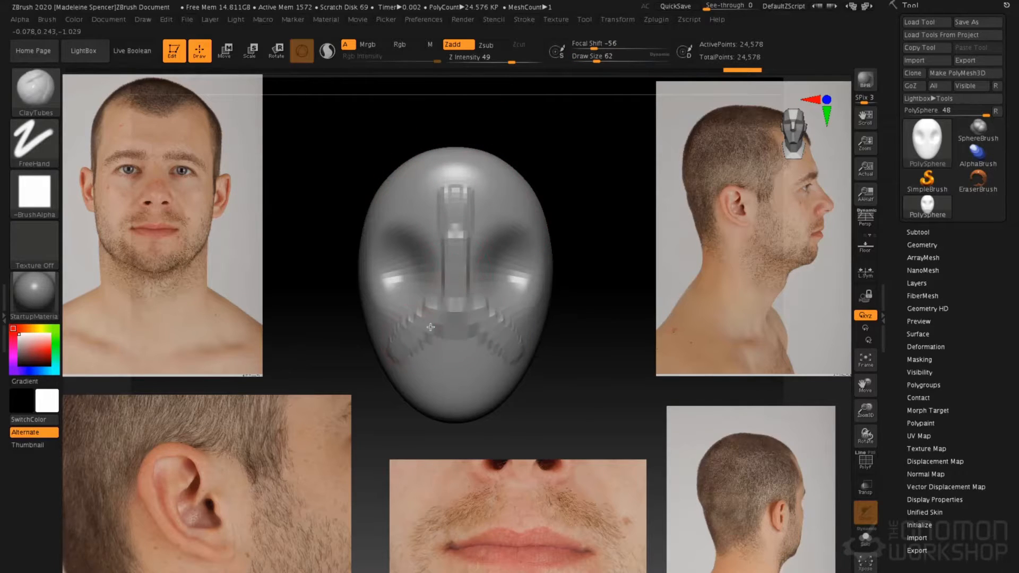
{"action": "mouse_move", "coordinate": [431, 327]}
{"action": "left_mouse_down"}
{"action": "mouse_move", "coordinate": [475, 411]}
{"action": "mouse_move", "coordinate": [400, 374]}
{"action": "mouse_move", "coordinate": [457, 414]}
{"action": "left_mouse_up"}
{"action": "left_click_drag", "start_coordinate": [605, 318], "coordinate": [542, 319]}
{"action": "left_click_drag", "start_coordinate": [495, 191], "coordinate": [569, 212]}
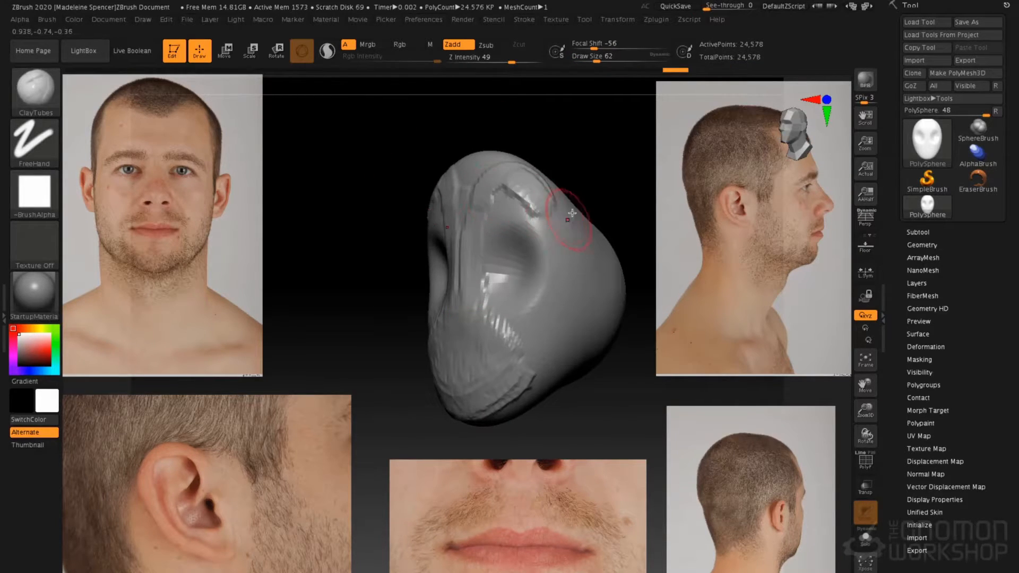
Try reshaping the side and back of the head with larger strokes at draw size 182, and restore the front view.
{"action": "key", "text": "space"}
{"action": "left_click_drag", "start_coordinate": [546, 270], "coordinate": [570, 271]}
{"action": "mouse_move", "coordinate": [592, 166]}
{"action": "left_mouse_down"}
{"action": "mouse_move", "coordinate": [536, 170]}
{"action": "mouse_move", "coordinate": [518, 197]}
{"action": "left_mouse_up"}
{"action": "left_click_drag", "start_coordinate": [451, 213], "coordinate": [536, 257]}
{"action": "left_click_drag", "start_coordinate": [611, 366], "coordinate": [563, 398]}
{"action": "left_click_drag", "start_coordinate": [467, 202], "coordinate": [546, 229]}
{"action": "left_click_drag", "start_coordinate": [616, 366], "coordinate": [589, 382]}
{"action": "mouse_move", "coordinate": [488, 154]}
{"action": "left_mouse_down"}
{"action": "mouse_move", "coordinate": [557, 228]}
{"action": "mouse_move", "coordinate": [595, 297]}
{"action": "left_mouse_up"}
{"action": "left_click_drag", "start_coordinate": [478, 249], "coordinate": [508, 219]}
{"action": "left_click_drag", "start_coordinate": [610, 371], "coordinate": [573, 313]}
{"action": "mouse_move", "coordinate": [462, 212]}
{"action": "left_mouse_down", "text": "shift"}
{"action": "mouse_move", "coordinate": [520, 287]}
{"action": "mouse_move", "coordinate": [462, 260]}
{"action": "mouse_move", "coordinate": [495, 271]}
{"action": "left_mouse_up", "text": "shift"}
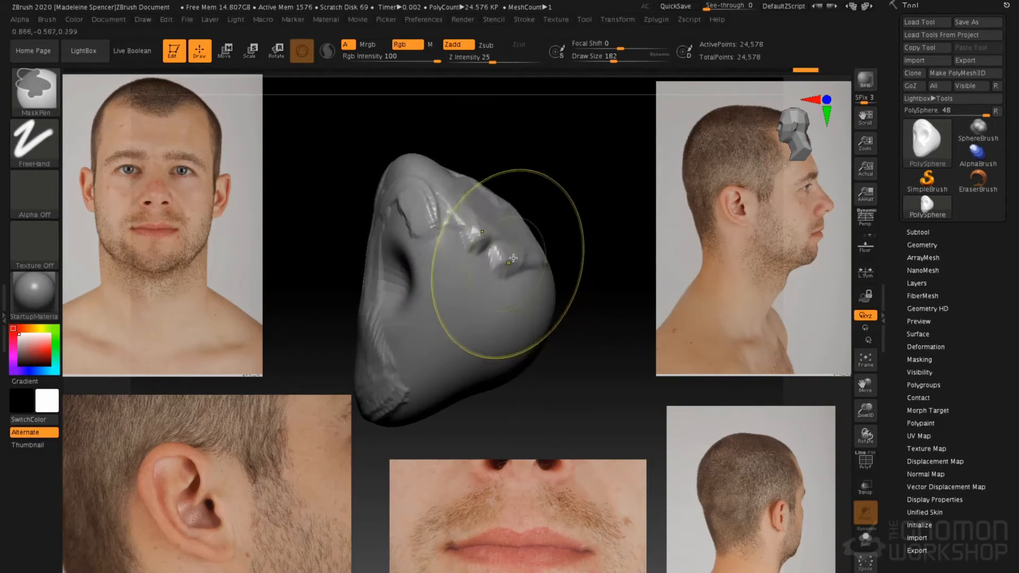
{"action": "mouse_move", "coordinate": [486, 250]}
{"action": "left_mouse_down"}
{"action": "mouse_move", "coordinate": [542, 216]}
{"action": "mouse_move", "coordinate": [575, 227]}
{"action": "mouse_move", "coordinate": [538, 213]}
{"action": "mouse_move", "coordinate": [527, 304]}
{"action": "mouse_move", "coordinate": [594, 194]}
{"action": "mouse_move", "coordinate": [562, 227]}
{"action": "left_mouse_up"}
{"action": "right_click_drag", "start_coordinate": [562, 227], "coordinate": [416, 250], "text": "alt"}
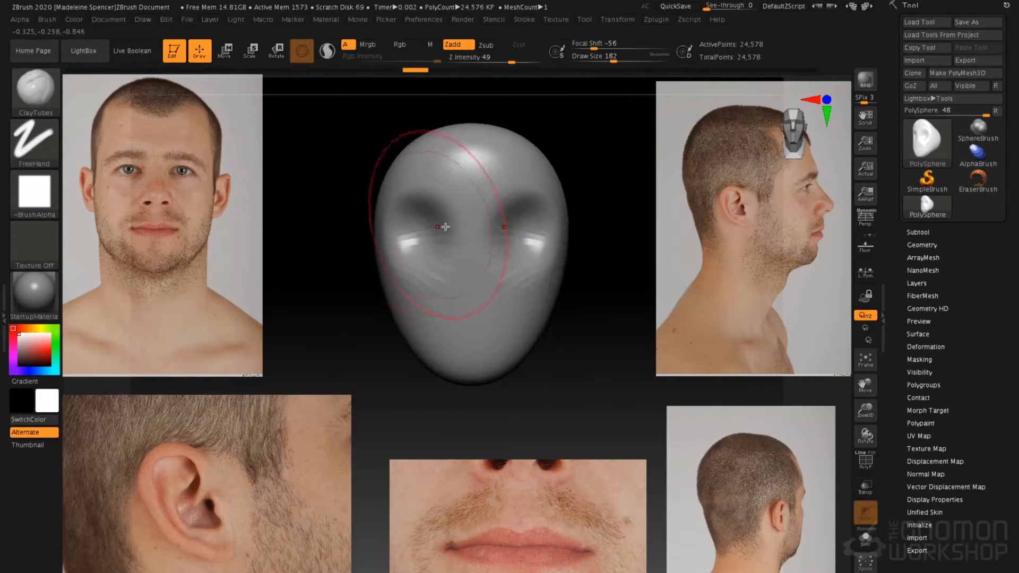
Toggle the Spotlight reference photos off and on around the head.
{"action": "key", "text": "shift+z"}
{"action": "key", "text": "shift+z"}
{"action": "key", "text": "shift+z"}
{"action": "key", "text": "shift+z"}
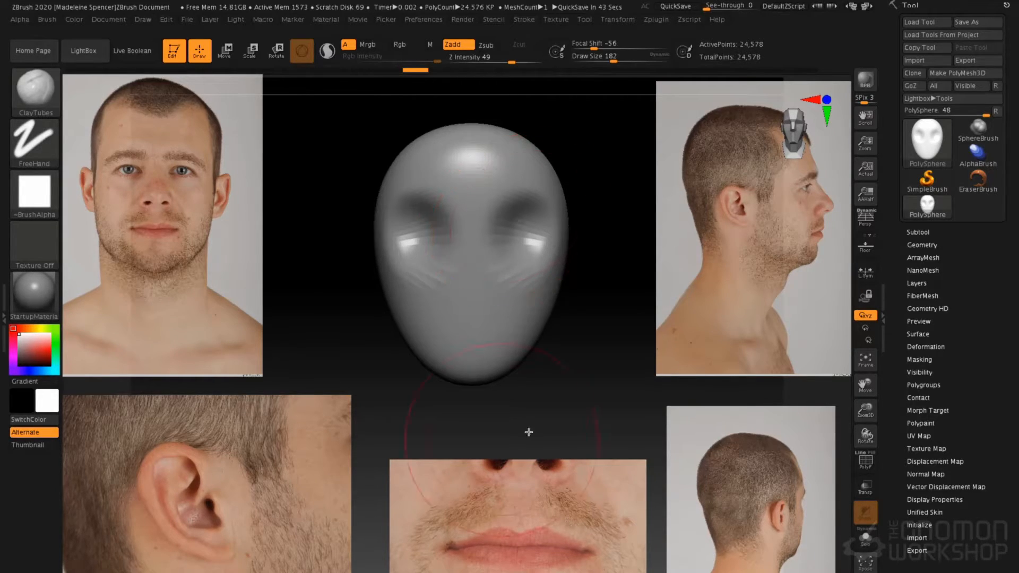
{"action": "key", "text": "shift+z"}
{"action": "key", "text": "shift+z"}
{"action": "key", "text": "shift+z"}
{"action": "key", "text": "shift+z"}
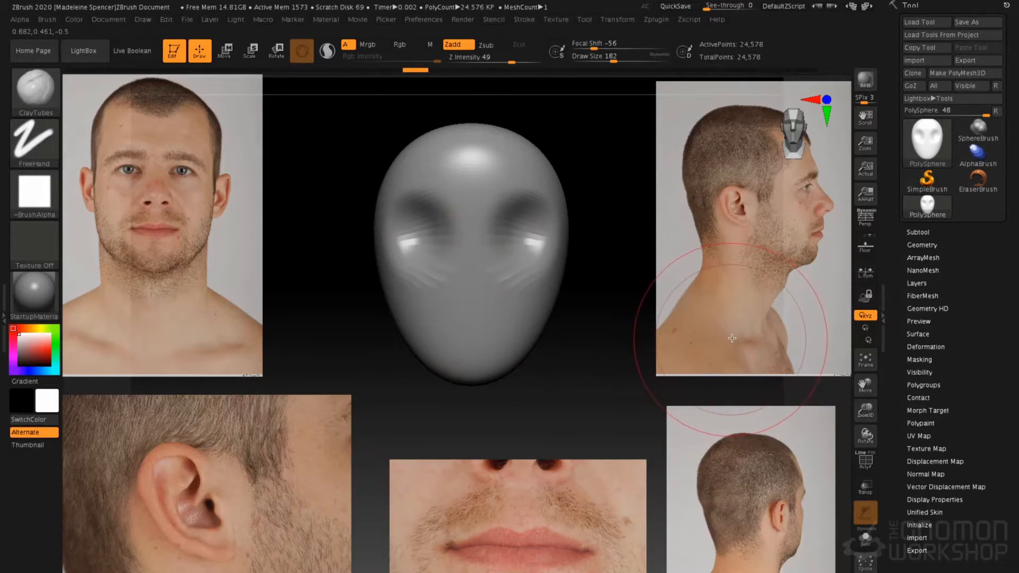
Open the Spotlight controls and shift the side-profile photo slightly, then return to sculpting beside the references.
{"action": "key", "text": "shift+z"}
{"action": "left_click", "coordinate": [694, 302]}
{"action": "left_click_drag", "start_coordinate": [693, 302], "coordinate": [407, 341]}
{"action": "key", "text": "shift+z"}
{"action": "key", "text": "shift+z"}
{"action": "left_click_drag", "start_coordinate": [486, 377], "coordinate": [763, 319]}
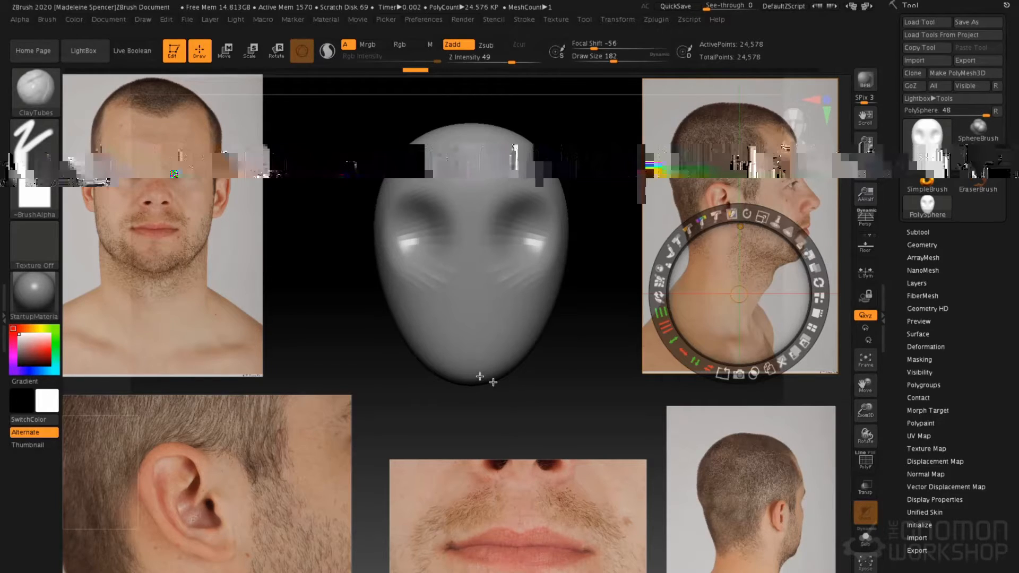
{"action": "left_click_drag", "start_coordinate": [482, 374], "coordinate": [483, 368]}
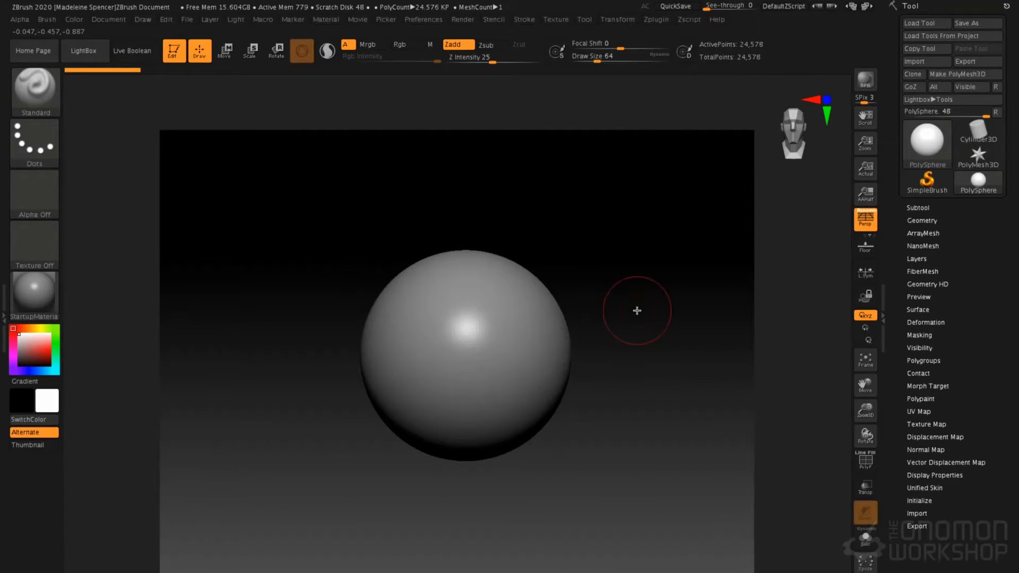
Turn on the floor grid and show its front and side planes around the PolySphere.
{"action": "left_click", "coordinate": [868, 249]}
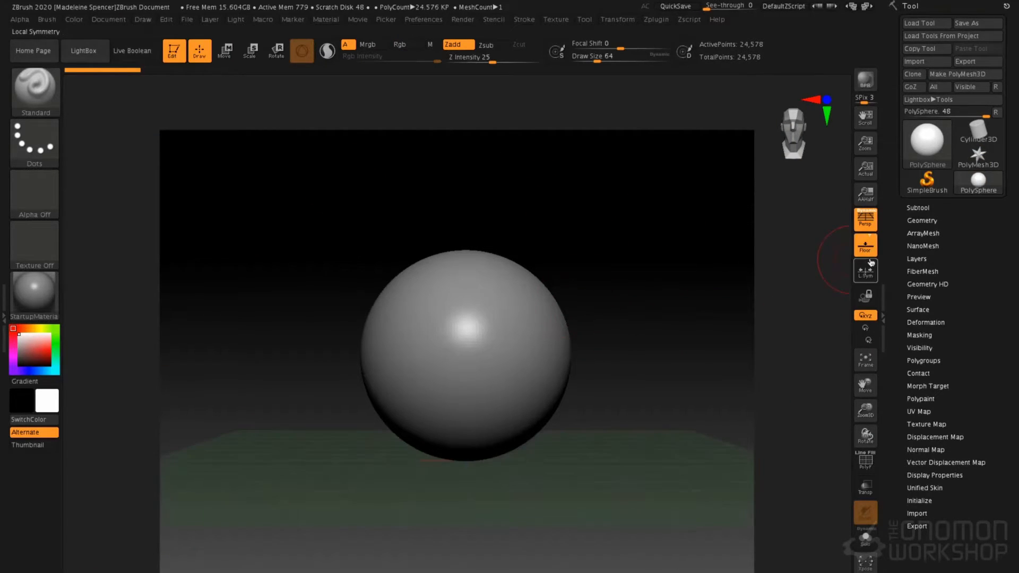
{"action": "left_click", "coordinate": [862, 245]}
{"action": "left_click", "coordinate": [868, 239]}
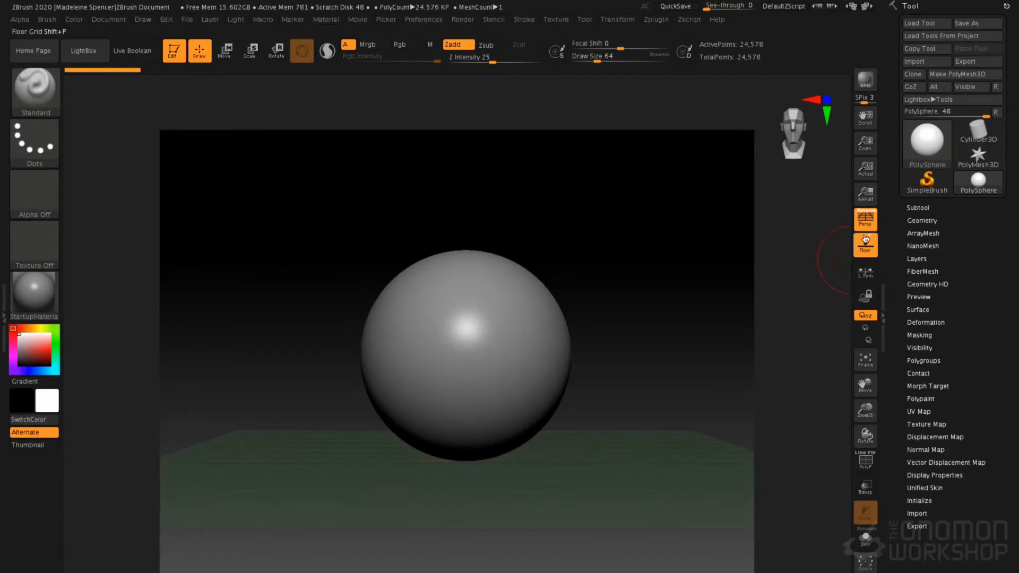
{"action": "left_click", "coordinate": [865, 236]}
{"action": "left_click", "coordinate": [874, 237]}
{"action": "mouse_move", "coordinate": [639, 357]}
{"action": "left_mouse_down"}
{"action": "mouse_move", "coordinate": [652, 360]}
{"action": "mouse_move", "coordinate": [623, 332]}
{"action": "mouse_move", "coordinate": [660, 349]}
{"action": "mouse_move", "coordinate": [634, 346]}
{"action": "mouse_move", "coordinate": [639, 355]}
{"action": "left_mouse_up"}
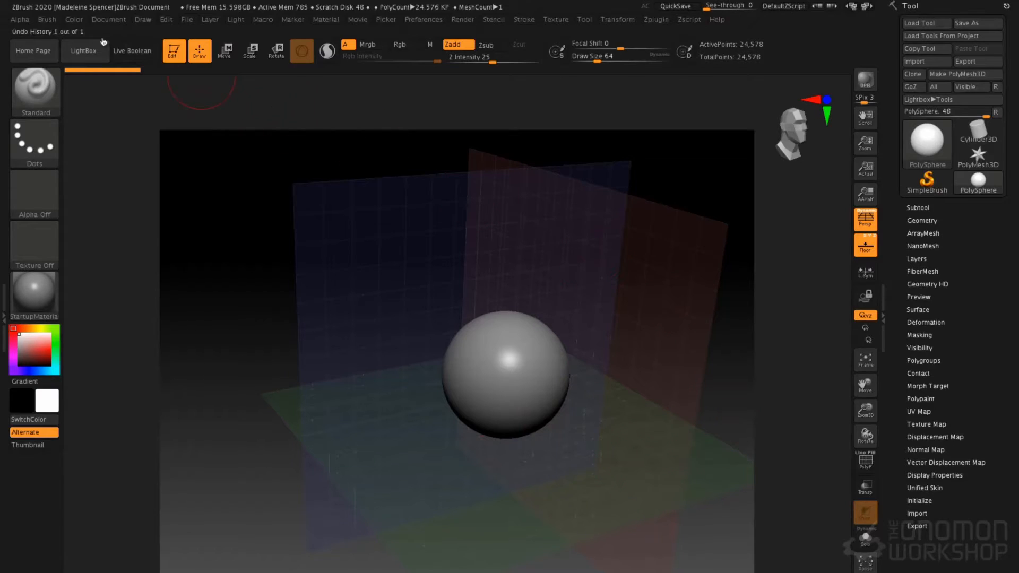
Dock the Draw settings beside the canvas and expand the grid's Front-Back options.
{"action": "left_click", "coordinate": [142, 20]}
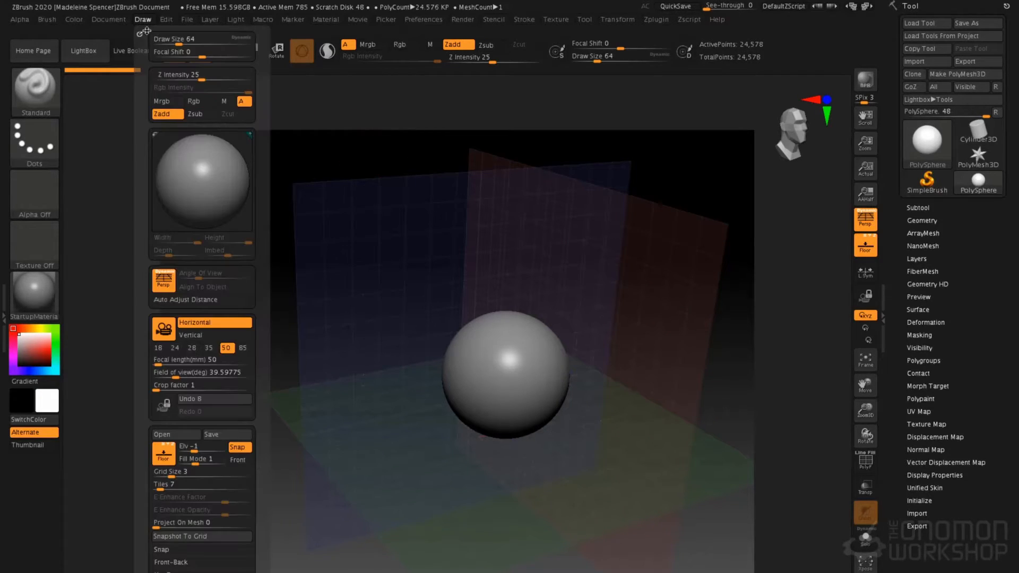
{"action": "left_click", "coordinate": [140, 34]}
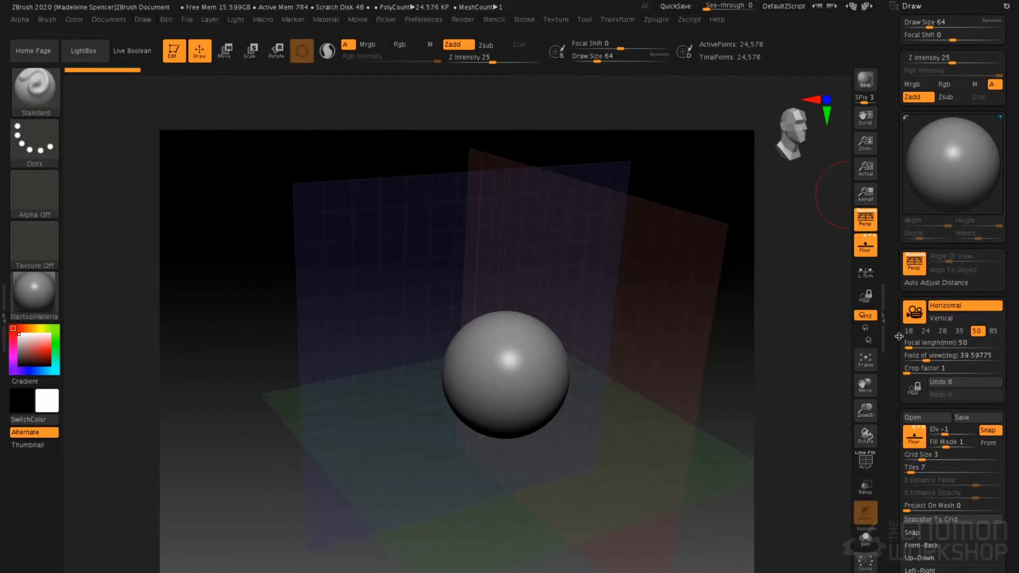
{"action": "scroll", "coordinate": [913, 319], "scroll_direction": "down", "scroll_amount": 5}
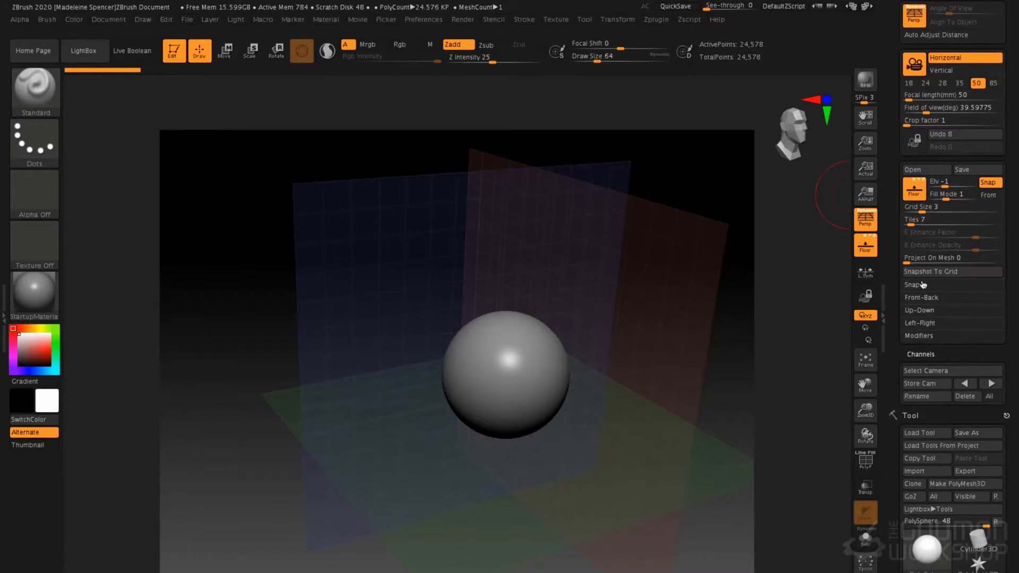
{"action": "left_click", "coordinate": [922, 299]}
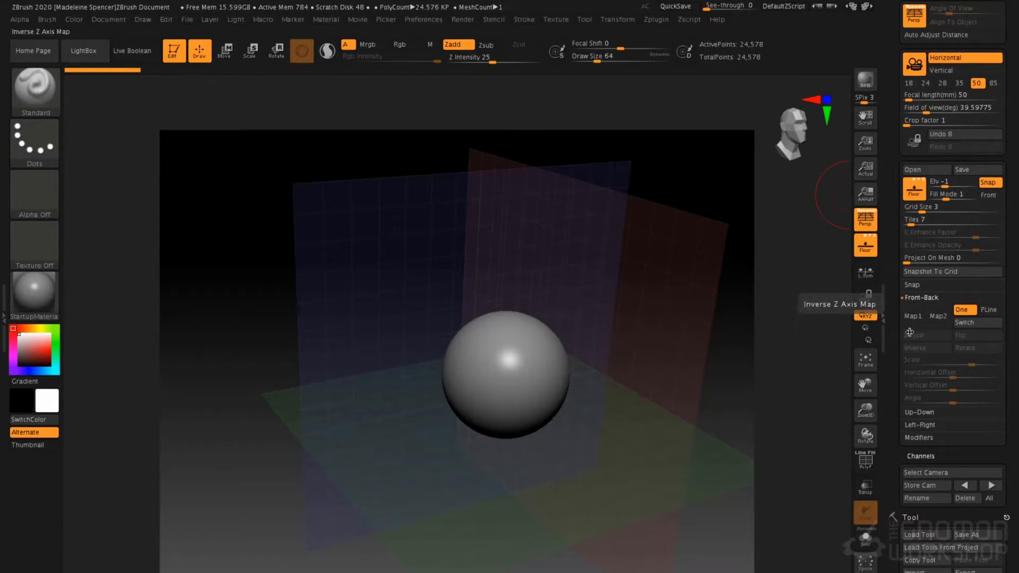
Load the spencer_human skull reference from LightBox's grids and frame it around the PolySphere.
{"action": "left_click", "coordinate": [98, 52]}
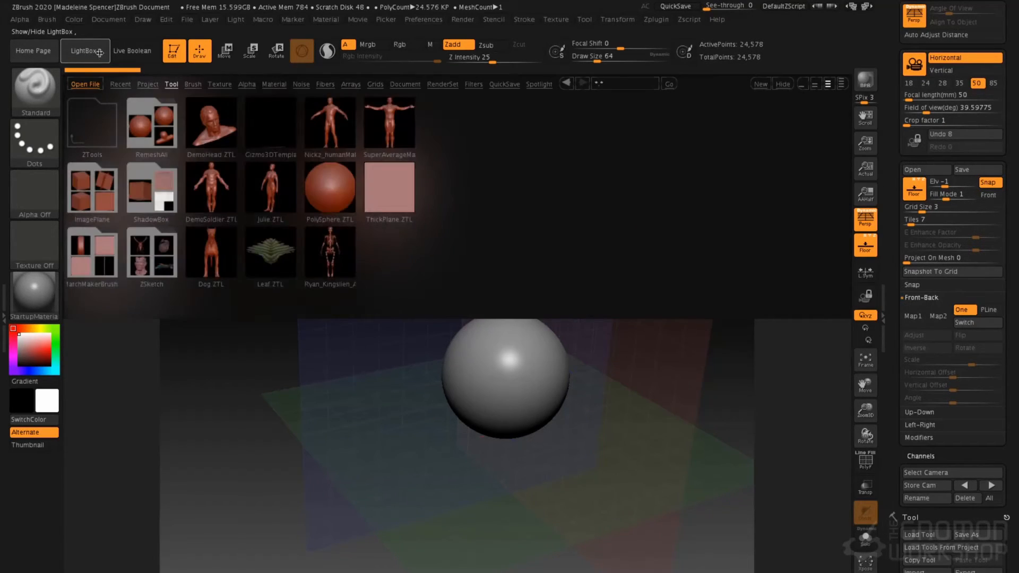
{"action": "left_click", "coordinate": [375, 84]}
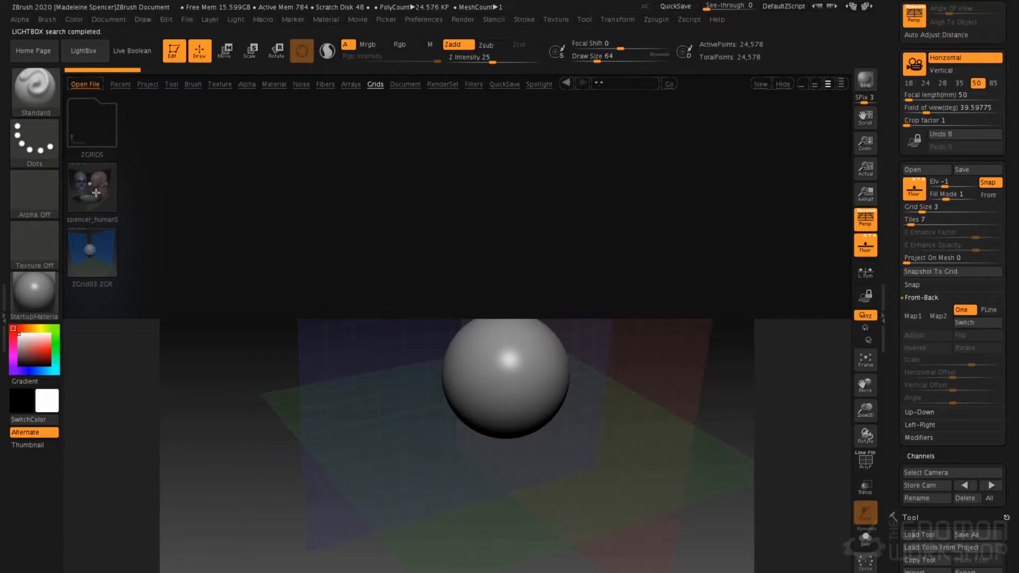
{"action": "double_click", "coordinate": [90, 188]}
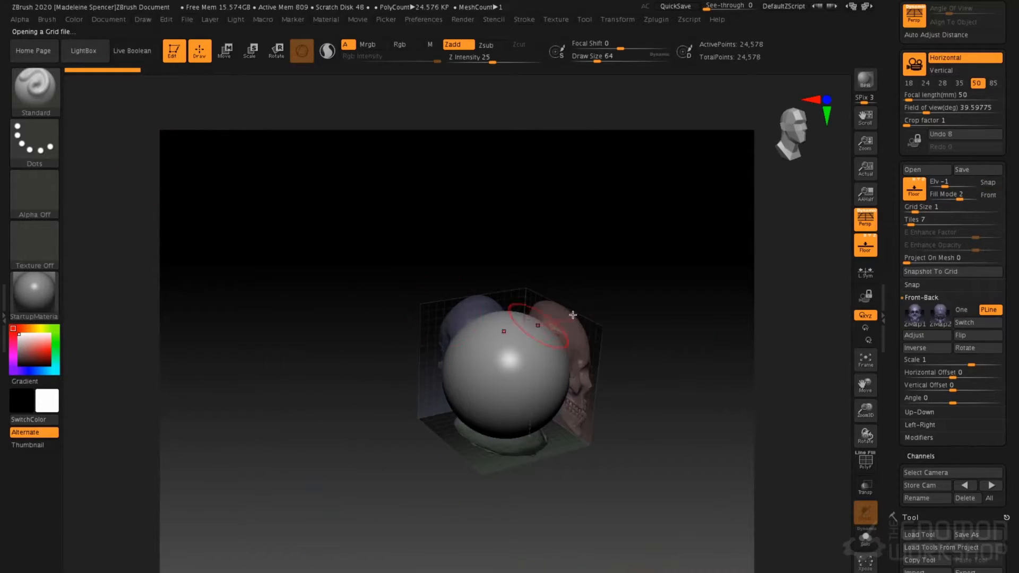
{"action": "left_click_drag", "start_coordinate": [585, 278], "coordinate": [619, 359], "text": "alt"}
{"action": "left_click_drag", "start_coordinate": [634, 306], "coordinate": [638, 249], "text": "alt"}
{"action": "mouse_move", "coordinate": [598, 348]}
{"action": "left_mouse_down"}
{"action": "mouse_move", "coordinate": [557, 341]}
{"action": "mouse_move", "coordinate": [639, 331]}
{"action": "mouse_move", "coordinate": [601, 329]}
{"action": "left_mouse_up"}
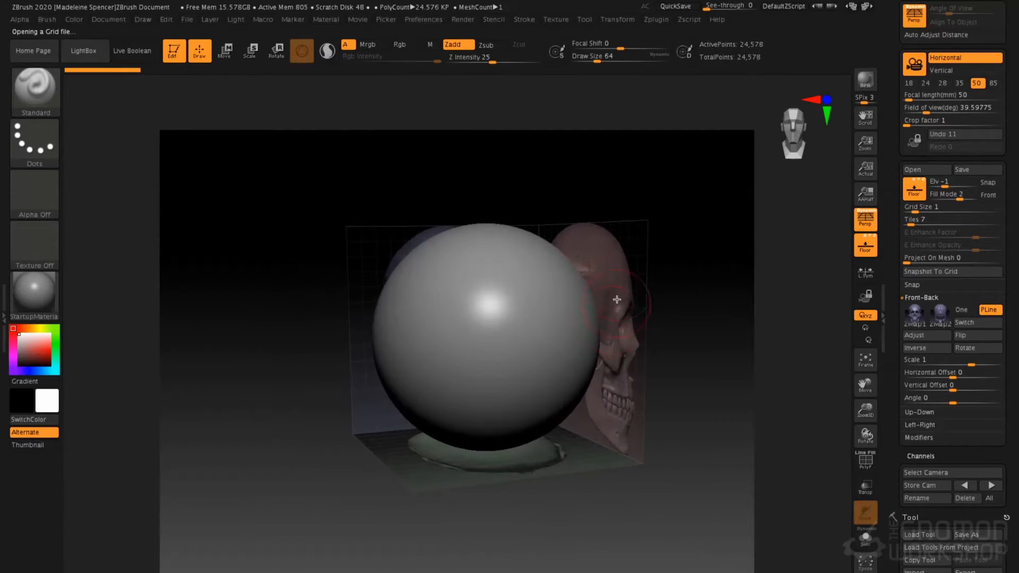
{"action": "left_click_drag", "start_coordinate": [620, 269], "coordinate": [615, 306], "text": "alt"}
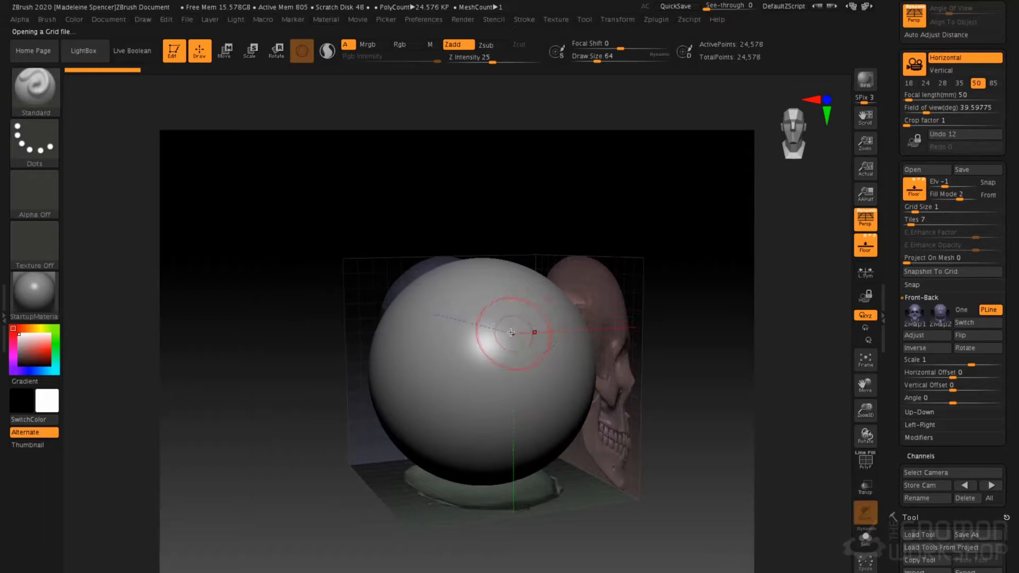
{"action": "mouse_move", "coordinate": [443, 336]}
{"action": "right_mouse_down", "text": "alt"}
{"action": "mouse_move", "coordinate": [455, 325]}
{"action": "mouse_move", "coordinate": [450, 338]}
{"action": "right_mouse_up", "text": "alt"}
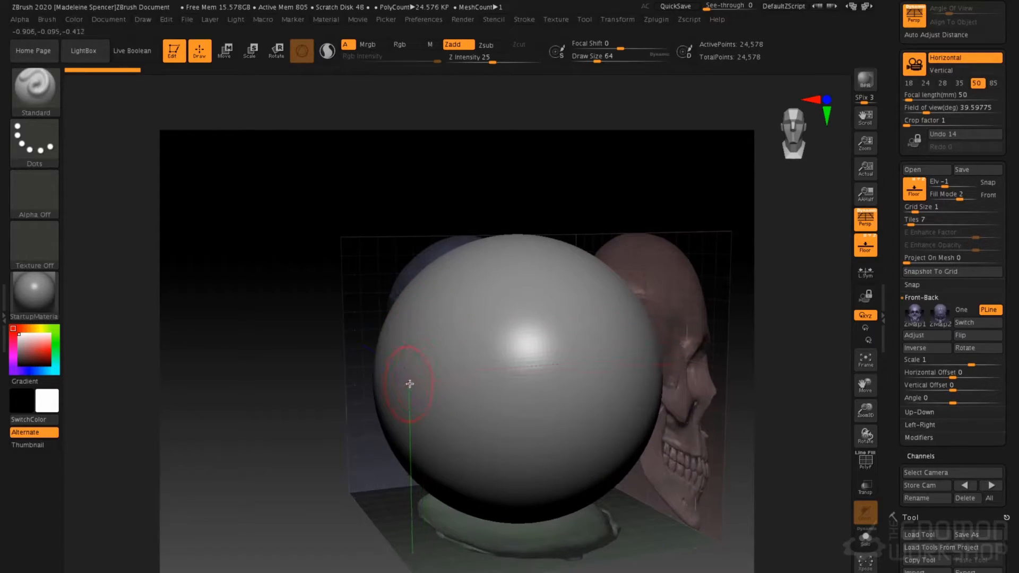
Switch to the Move brush at draw size 257 and drop the PolySphere to a lower subdivision level.
{"action": "key", "text": "b"}
{"action": "key", "text": "m"}
{"action": "key", "text": "v"}
{"action": "key", "text": "space"}
{"action": "left_click_drag", "start_coordinate": [408, 368], "coordinate": [418, 368]}
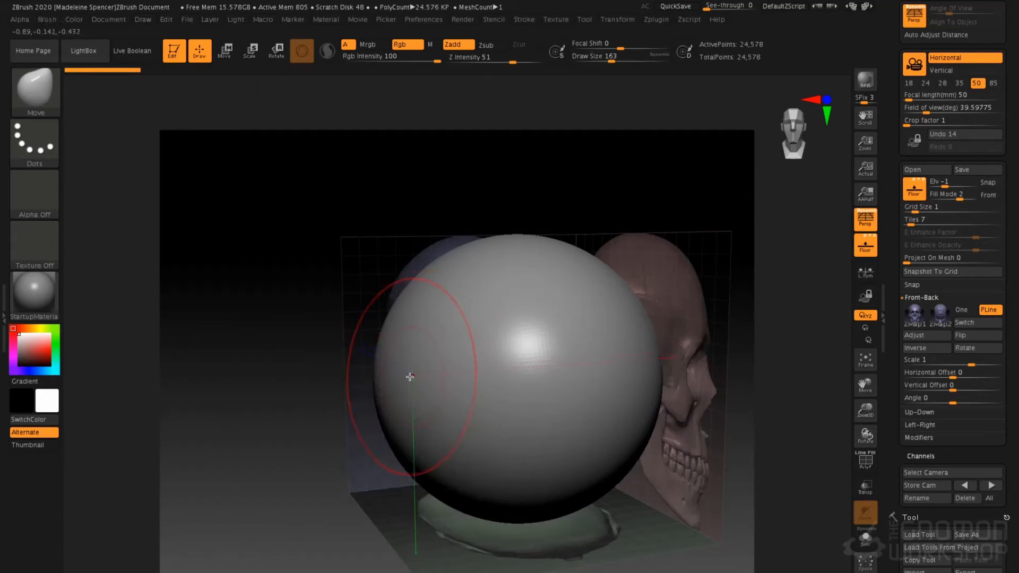
{"action": "mouse_move", "coordinate": [414, 378]}
{"action": "right_mouse_down"}
{"action": "mouse_move", "coordinate": [416, 401]}
{"action": "mouse_move", "coordinate": [407, 332]}
{"action": "right_mouse_up"}
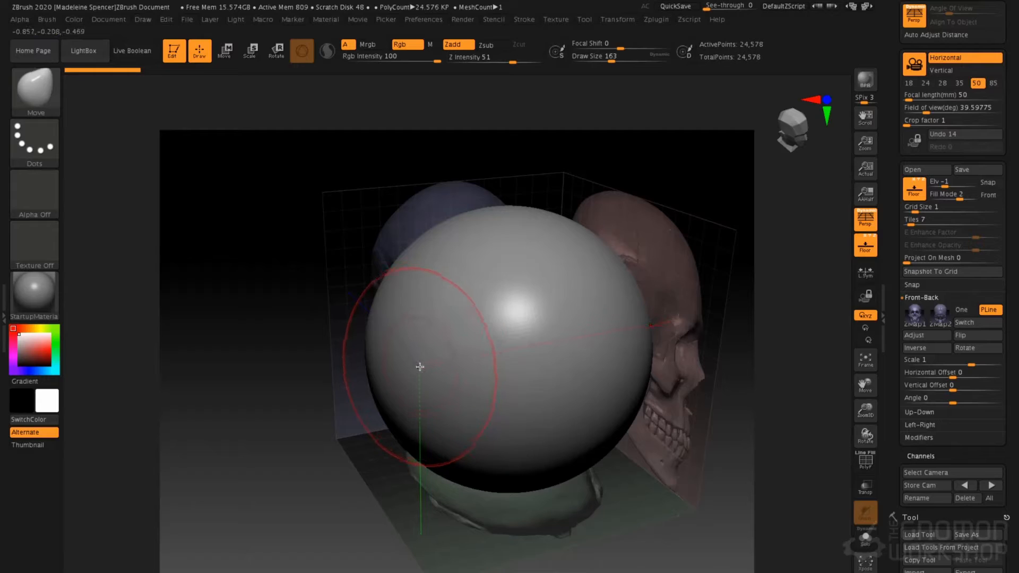
{"action": "key", "text": "shift+d"}
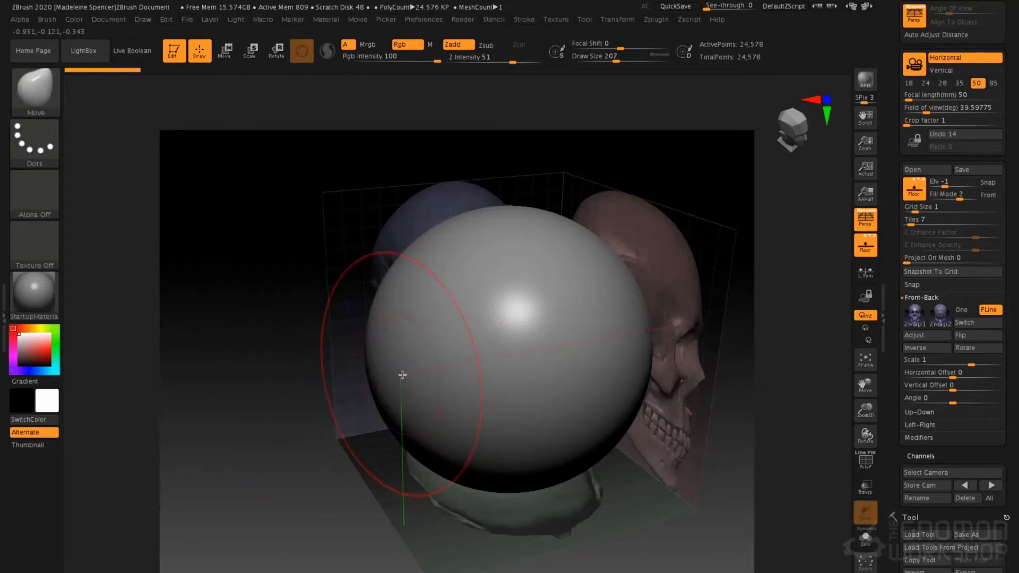
{"action": "key", "text": "space"}
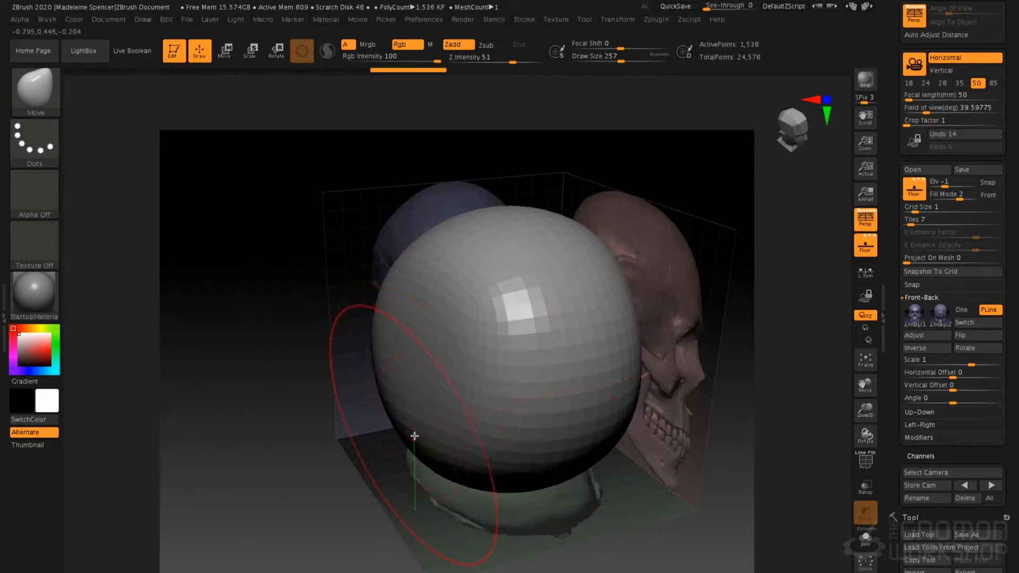
Push in the sides of the PolySphere and check the narrowed form from the side and front.
{"action": "left_click_drag", "start_coordinate": [381, 359], "coordinate": [416, 360]}
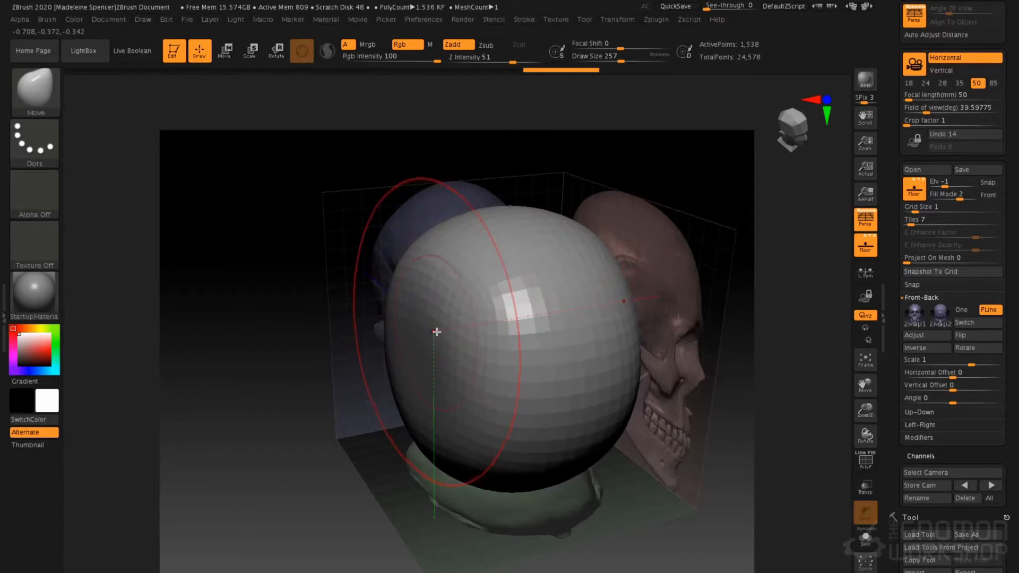
{"action": "right_click_drag", "start_coordinate": [443, 267], "coordinate": [470, 274], "text": "shift"}
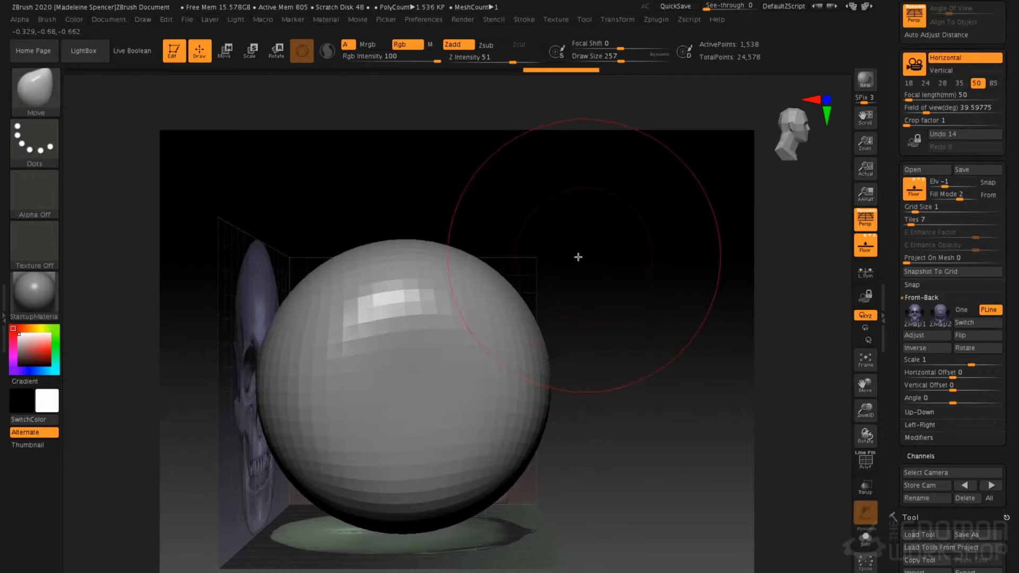
{"action": "left_click_drag", "start_coordinate": [591, 256], "coordinate": [523, 266], "text": "shift"}
{"action": "left_click_drag", "start_coordinate": [601, 226], "coordinate": [518, 230], "text": "alt"}
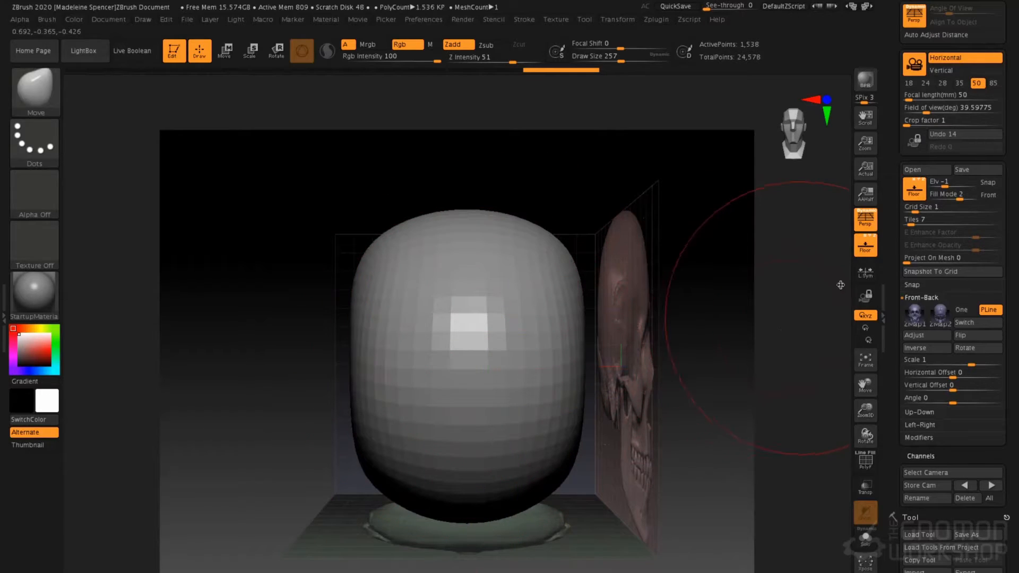
Try grid Fill Modes 0, 1 and 2, then use Fill Mode 3 with Enhance Factor 0.88517 and Enhance Opacity 0.82931.
{"action": "left_click_drag", "start_coordinate": [955, 194], "coordinate": [933, 194]}
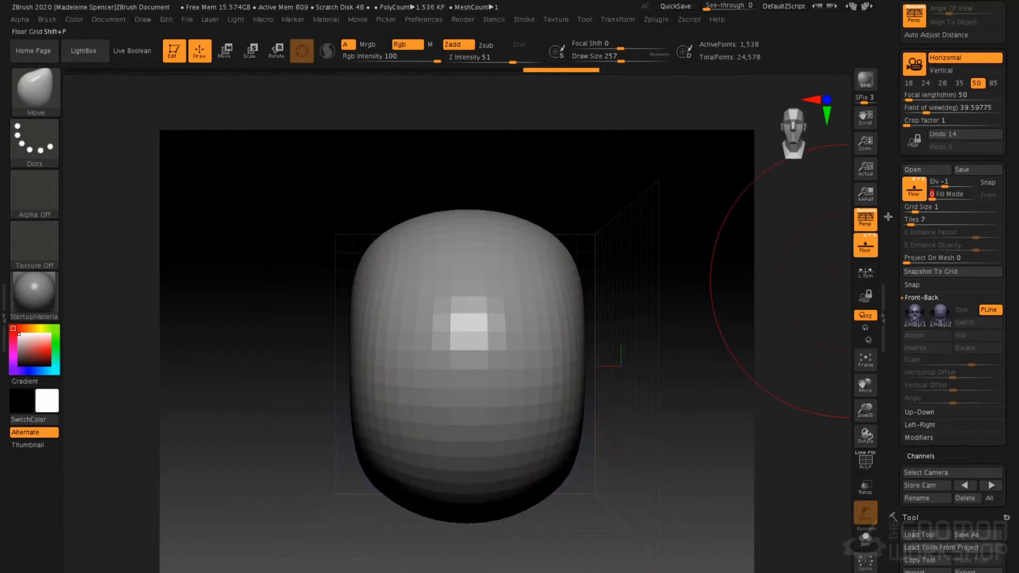
{"action": "mouse_move", "coordinate": [728, 300]}
{"action": "left_mouse_down"}
{"action": "mouse_move", "coordinate": [705, 286]}
{"action": "mouse_move", "coordinate": [738, 300]}
{"action": "left_mouse_up"}
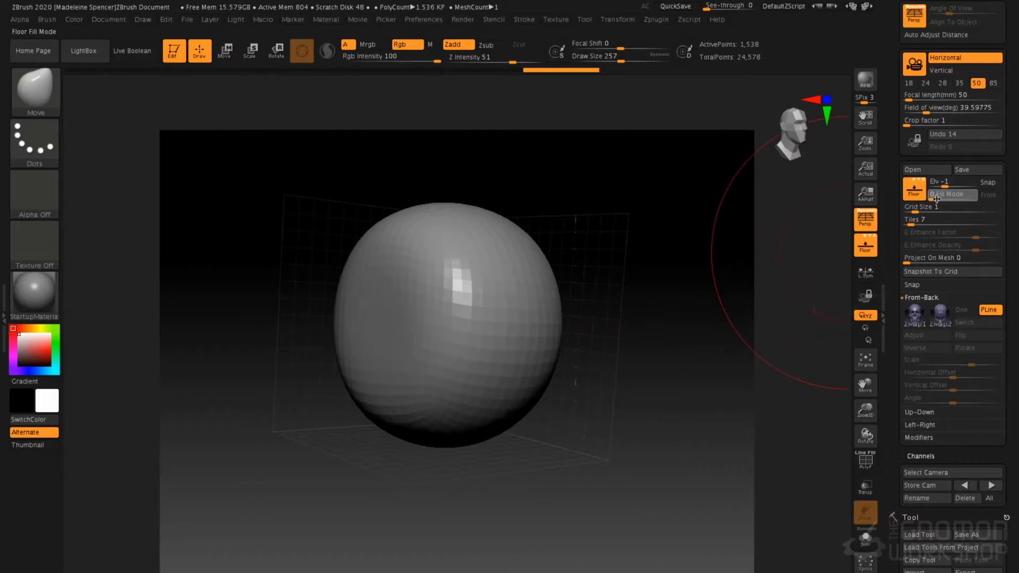
{"action": "left_click", "coordinate": [940, 198]}
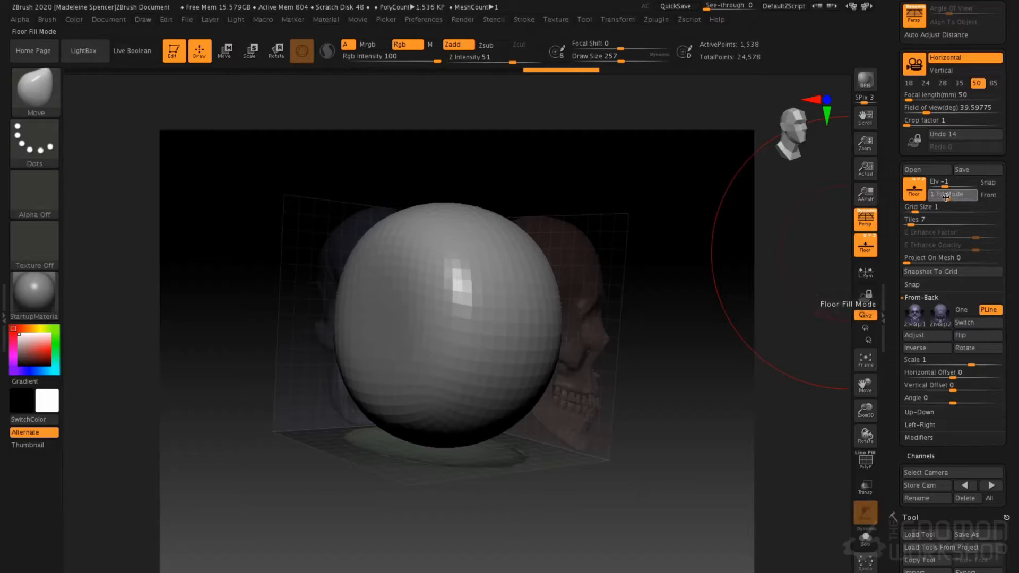
{"action": "left_click", "coordinate": [953, 196]}
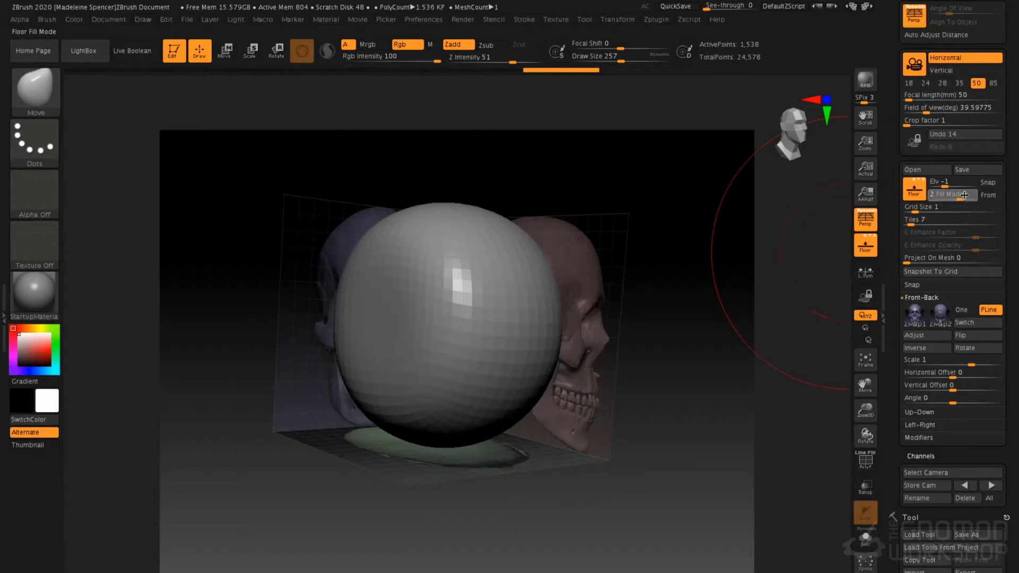
{"action": "left_click", "coordinate": [967, 195]}
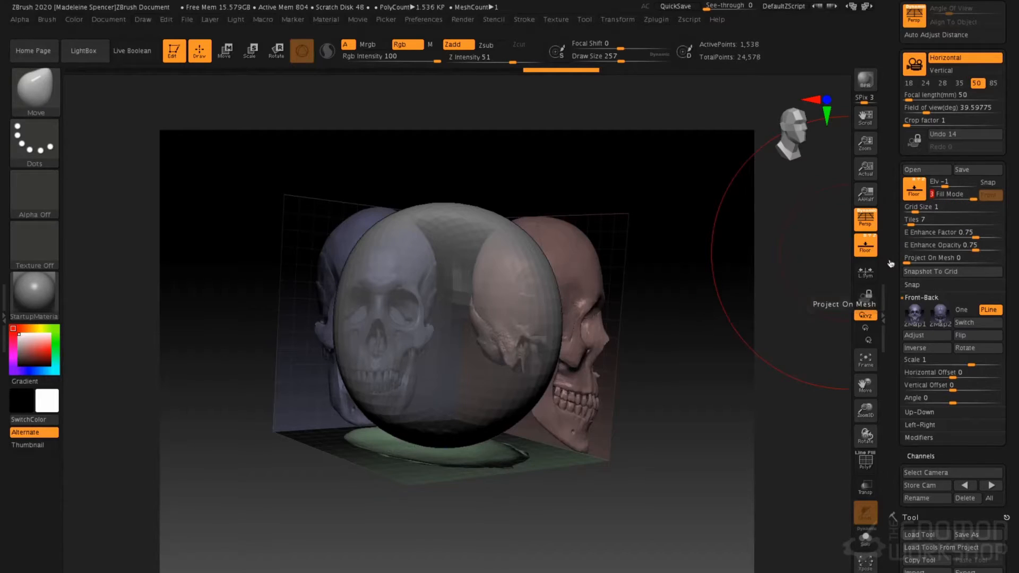
{"action": "left_click_drag", "start_coordinate": [659, 326], "coordinate": [639, 323], "text": "shift"}
{"action": "left_click_drag", "start_coordinate": [648, 285], "coordinate": [663, 320], "text": "alt"}
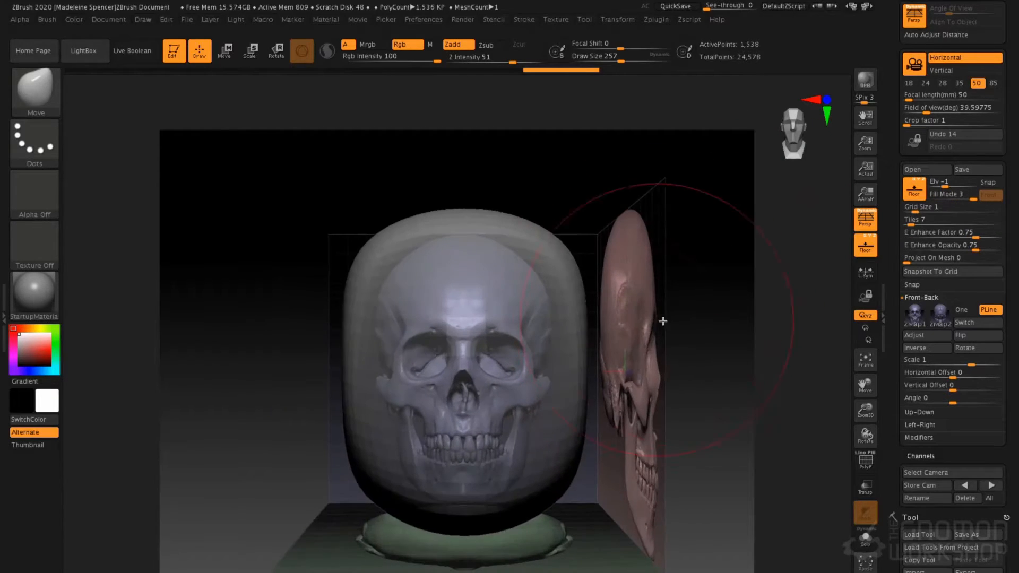
{"action": "mouse_move", "coordinate": [975, 234]}
{"action": "left_mouse_down"}
{"action": "mouse_move", "coordinate": [990, 233]}
{"action": "mouse_move", "coordinate": [983, 252]}
{"action": "left_mouse_up"}
Move the sides and top of the mesh inward to the front skull reference at draw size 372.
{"action": "right_click_drag", "start_coordinate": [573, 315], "coordinate": [584, 280], "text": "alt"}
{"action": "key", "text": "space"}
{"action": "mouse_move", "coordinate": [354, 308]}
{"action": "left_mouse_down"}
{"action": "mouse_move", "coordinate": [418, 299]}
{"action": "mouse_move", "coordinate": [394, 308]}
{"action": "left_mouse_up"}
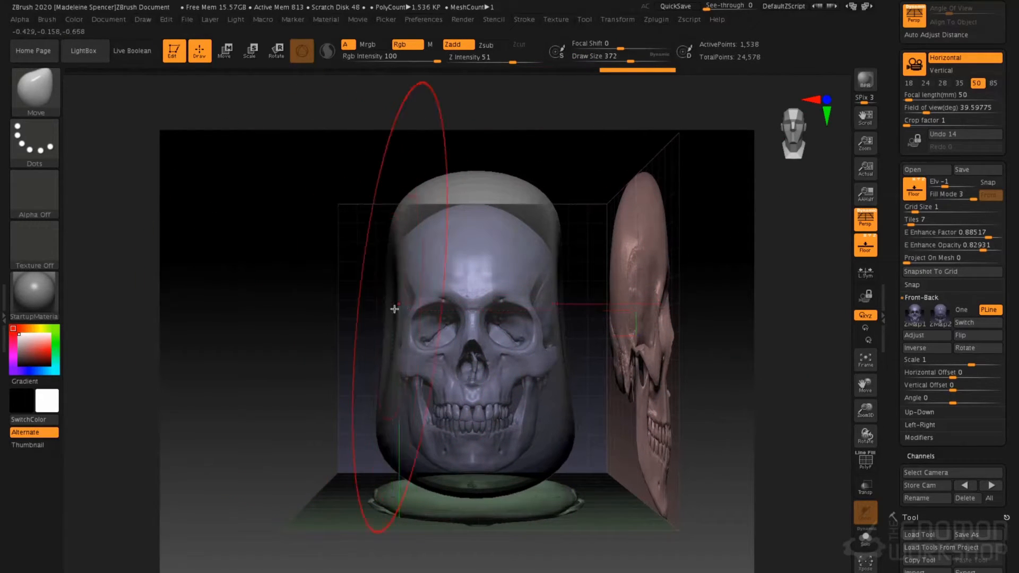
{"action": "left_click_drag", "start_coordinate": [406, 202], "coordinate": [409, 223]}
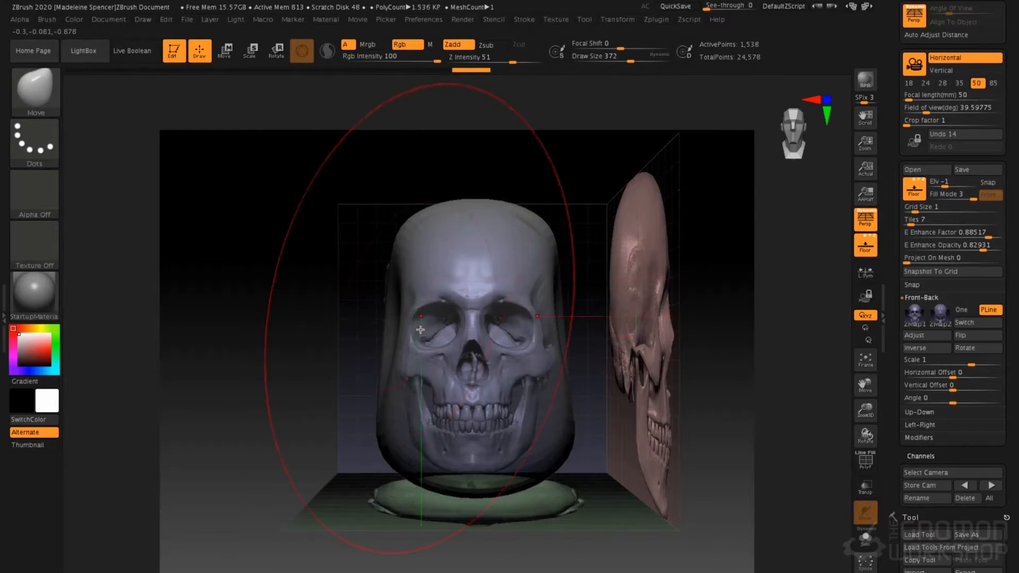
Turn off perspective and refine the jaw, temples, crown and chin to the front skull outline with the Move brush.
{"action": "key", "text": "p"}
{"action": "left_click_drag", "start_coordinate": [376, 440], "coordinate": [405, 419]}
{"action": "key", "text": "space"}
{"action": "left_click_drag", "start_coordinate": [402, 309], "coordinate": [370, 308]}
{"action": "left_click_drag", "start_coordinate": [451, 202], "coordinate": [461, 176]}
{"action": "mouse_move", "coordinate": [423, 350]}
{"action": "left_mouse_down", "text": "shift"}
{"action": "mouse_move", "coordinate": [393, 335]}
{"action": "mouse_move", "coordinate": [424, 350]}
{"action": "left_mouse_up", "text": "shift"}
{"action": "left_click_drag", "start_coordinate": [439, 467], "coordinate": [455, 495]}
In side view, push up the skull base and fill out the rear cranium and forehead to the side skull's profile.
{"action": "right_click_drag", "start_coordinate": [393, 353], "coordinate": [432, 353], "text": "shift"}
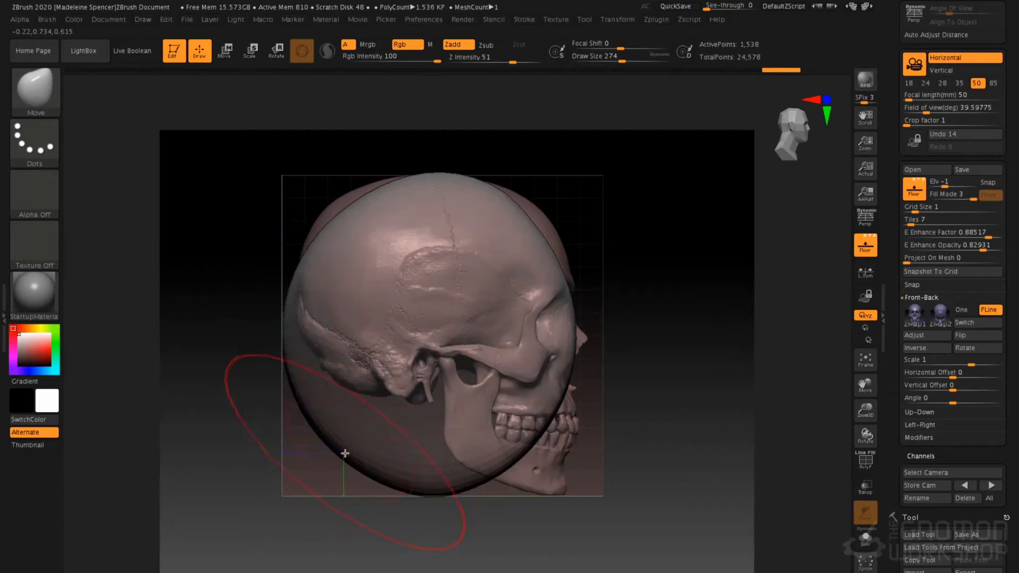
{"action": "mouse_move", "coordinate": [345, 453]}
{"action": "left_mouse_down"}
{"action": "mouse_move", "coordinate": [402, 388]}
{"action": "mouse_move", "coordinate": [358, 363]}
{"action": "left_mouse_up"}
{"action": "key", "text": "space"}
{"action": "left_click_drag", "start_coordinate": [357, 218], "coordinate": [336, 205]}
{"action": "left_click_drag", "start_coordinate": [522, 236], "coordinate": [544, 222]}
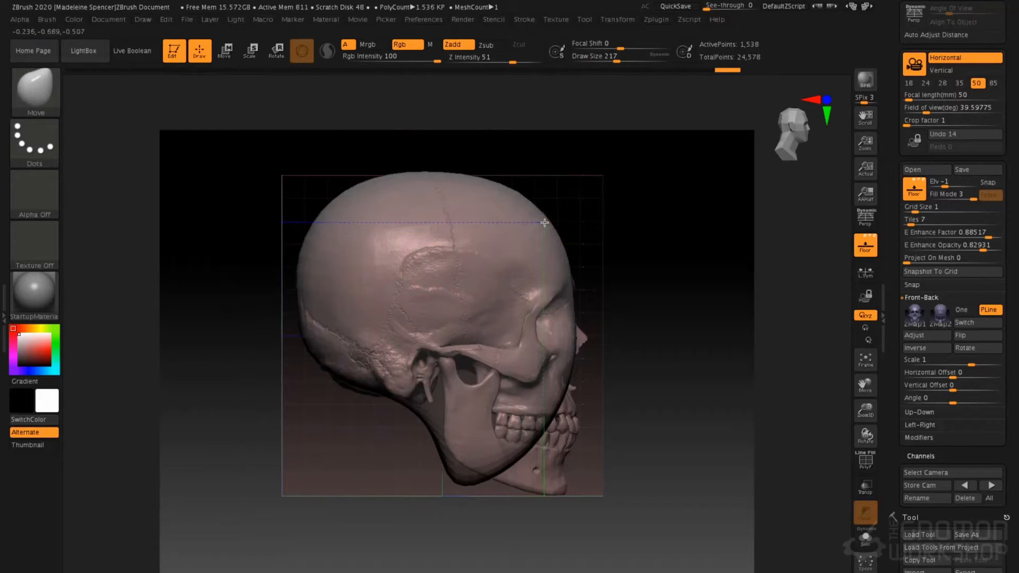
In side view, pull the nose and mouth area forward to the side skull's profile with the Move brush.
{"action": "key", "text": "space"}
{"action": "left_click_drag", "start_coordinate": [573, 335], "coordinate": [579, 329]}
{"action": "key", "text": "space"}
{"action": "key", "text": "space"}
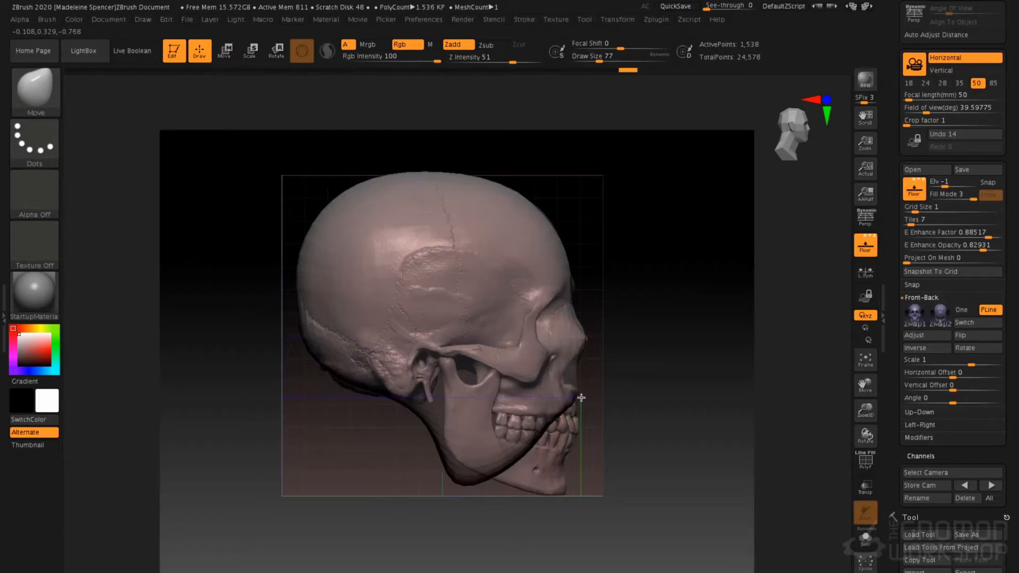
{"action": "key", "text": "space"}
{"action": "left_click_drag", "start_coordinate": [568, 416], "coordinate": [578, 416]}
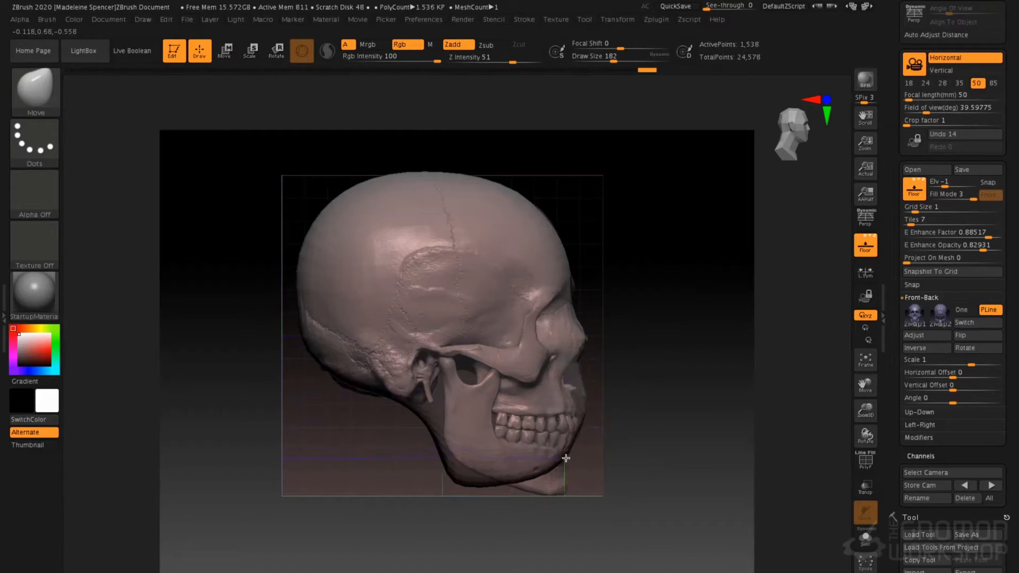
Extend the chin down and tuck in the underside of the jaw and the mouth profile to match the side skull.
{"action": "left_click_drag", "start_coordinate": [531, 468], "coordinate": [540, 481]}
{"action": "left_click_drag", "start_coordinate": [460, 482], "coordinate": [449, 441]}
{"action": "left_click_drag", "start_coordinate": [534, 464], "coordinate": [542, 484]}
{"action": "key", "text": "space"}
{"action": "left_click_drag", "start_coordinate": [566, 447], "coordinate": [552, 447]}
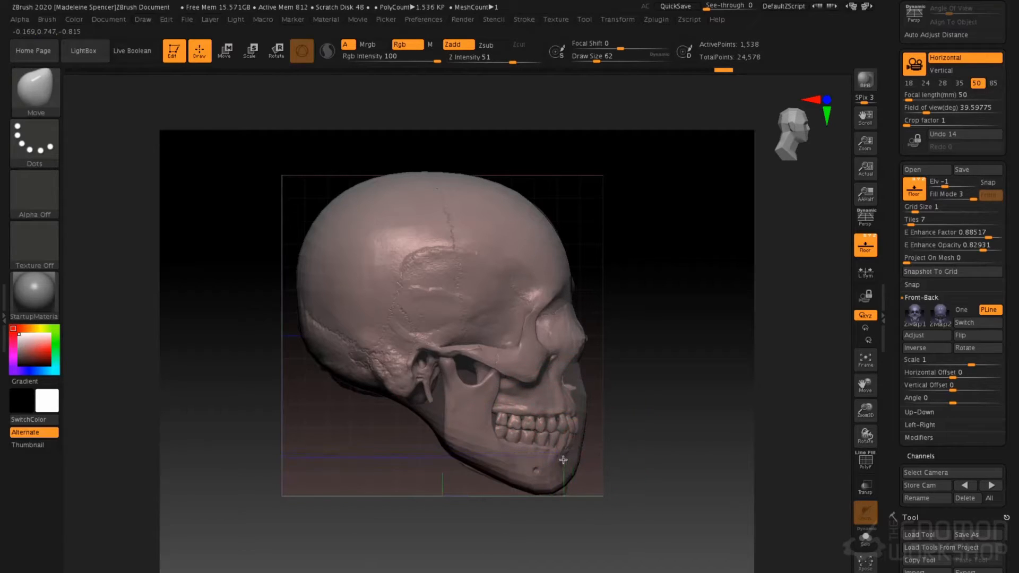
{"action": "key", "text": "space"}
{"action": "left_click_drag", "start_coordinate": [582, 429], "coordinate": [584, 428]}
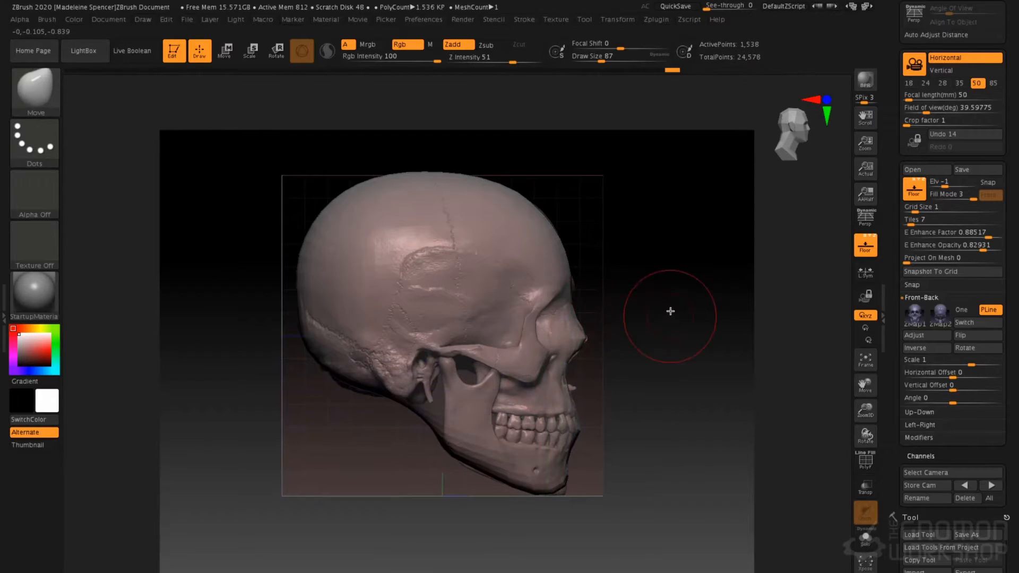
In front view, adjust the lower jaw toward the front skull's outline at draw size 116.
{"action": "left_click_drag", "start_coordinate": [670, 311], "coordinate": [610, 309], "text": "shift"}
{"action": "right_click_drag", "start_coordinate": [509, 341], "coordinate": [522, 352]}
{"action": "key", "text": "space"}
{"action": "left_click_drag", "start_coordinate": [528, 436], "coordinate": [531, 436]}
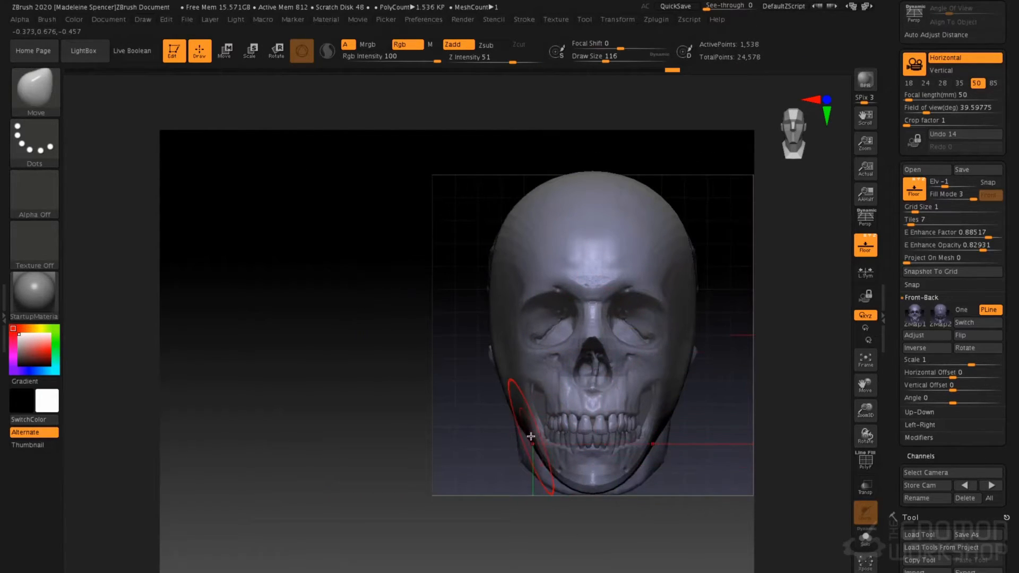
Compare how the mesh lines up with the front skull reference with perspective on and off.
{"action": "key", "text": "p"}
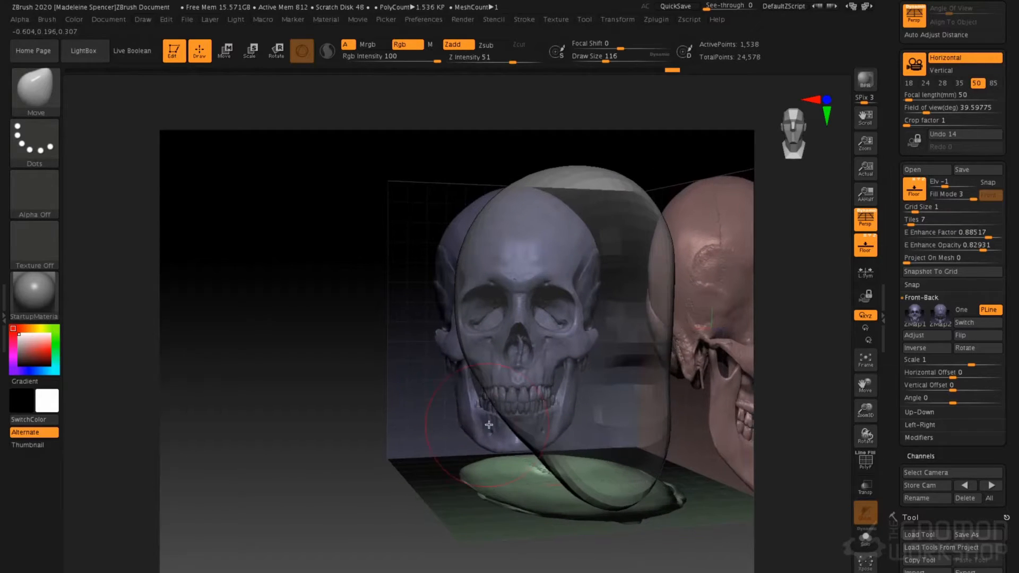
{"action": "key", "text": "space"}
{"action": "left_click_drag", "start_coordinate": [534, 446], "coordinate": [562, 446]}
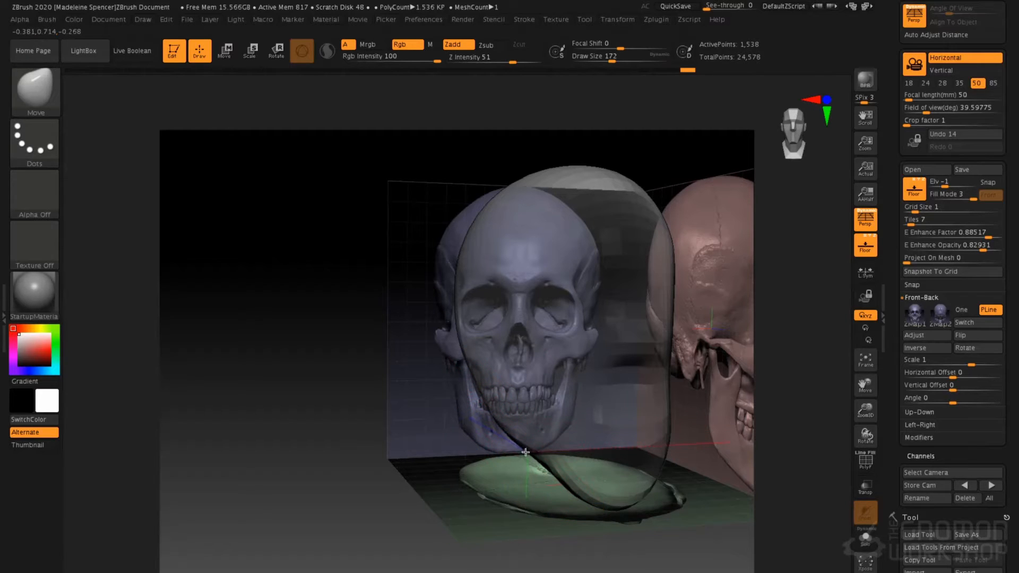
{"action": "left_click_drag", "start_coordinate": [518, 458], "coordinate": [513, 461]}
{"action": "right_click_drag", "start_coordinate": [510, 462], "coordinate": [516, 428]}
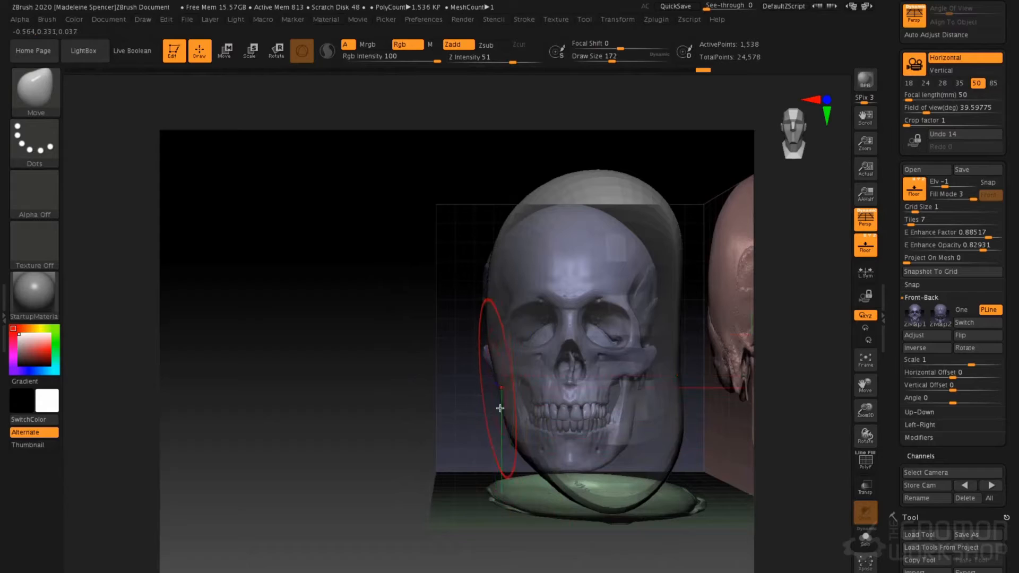
{"action": "right_click_drag", "start_coordinate": [492, 421], "coordinate": [511, 432]}
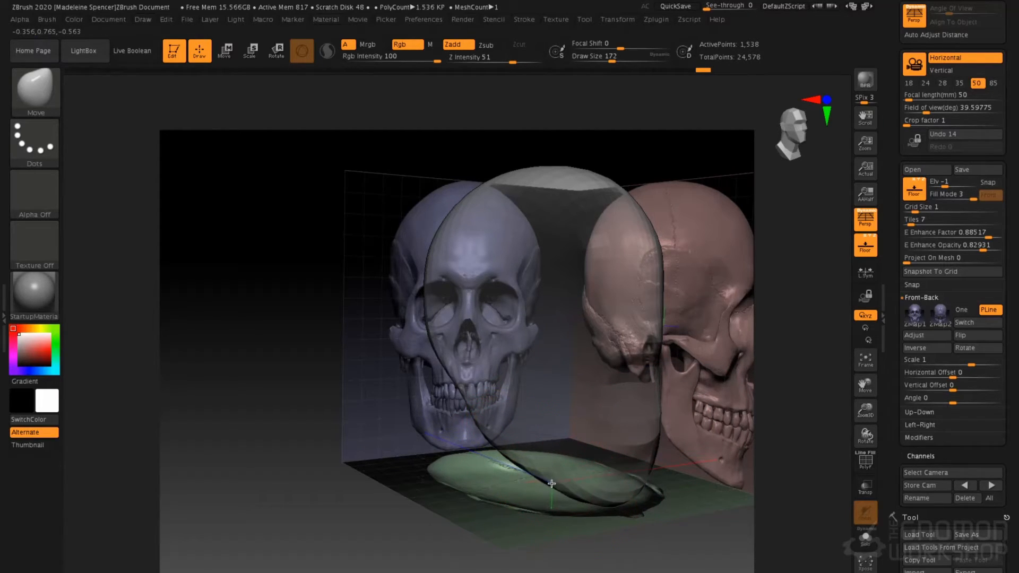
{"action": "right_click_drag", "start_coordinate": [548, 483], "coordinate": [534, 434], "text": "shift"}
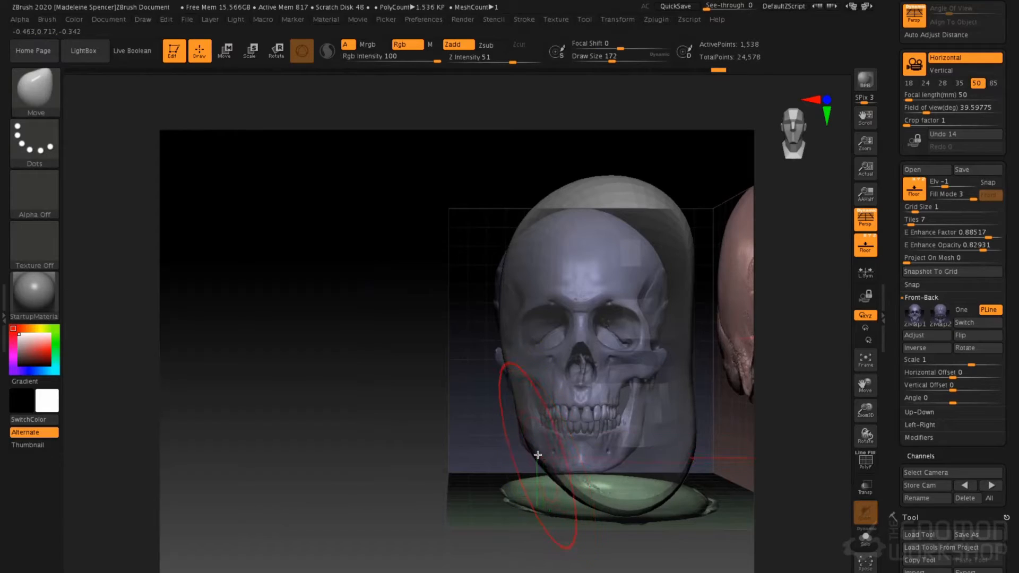
{"action": "key", "text": "p"}
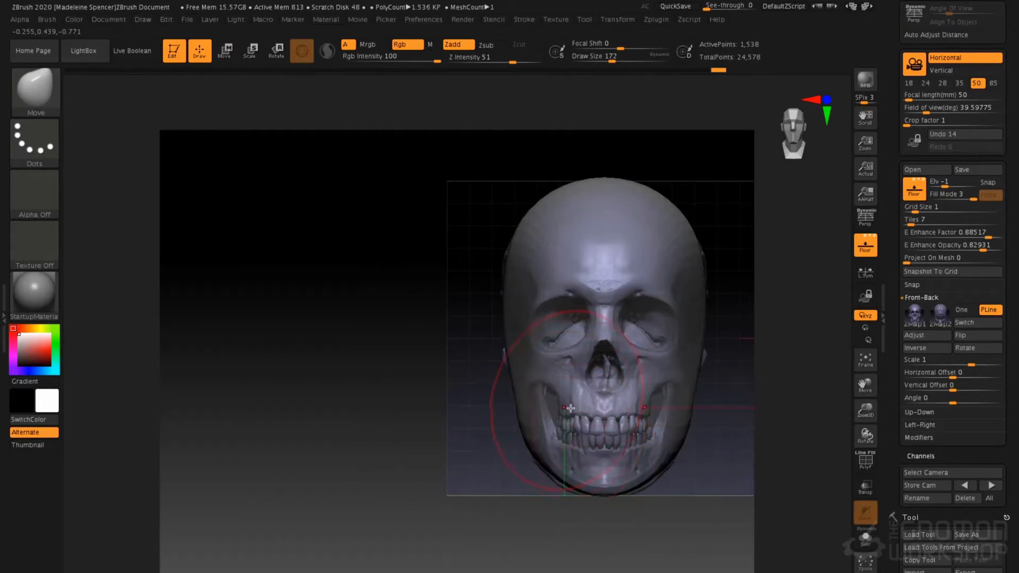
{"action": "key", "text": "p"}
{"action": "key", "text": "p"}
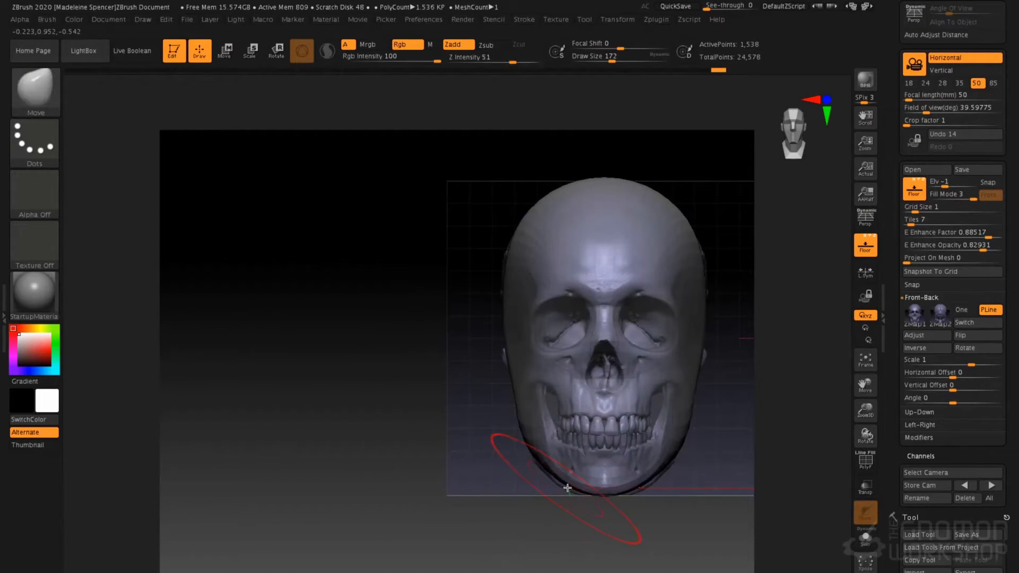
Switch to the Standard brush and reduce the draw size to 27 over the front skull reference.
{"action": "key", "text": "space"}
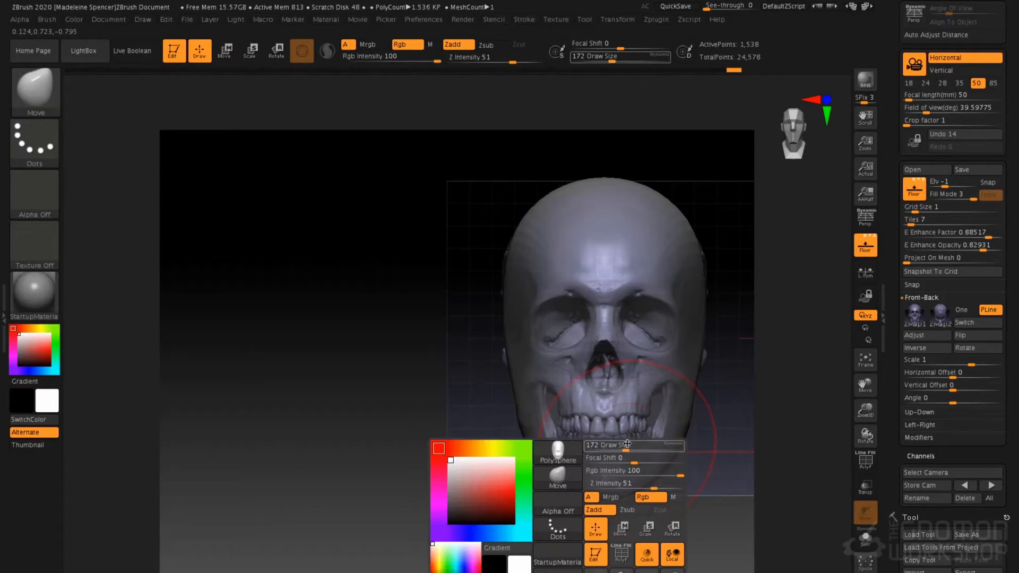
{"action": "left_click_drag", "start_coordinate": [617, 445], "coordinate": [599, 461]}
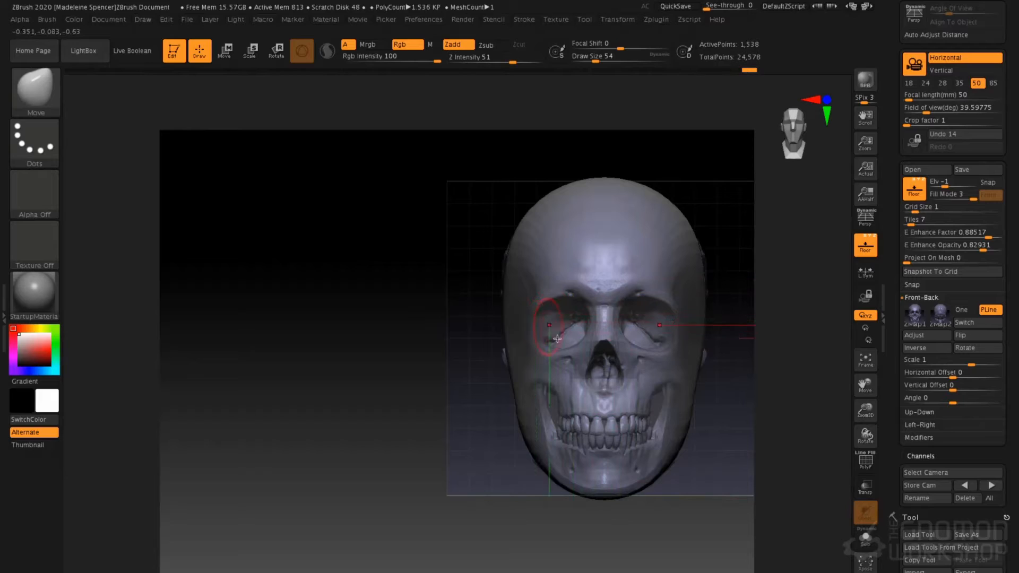
{"action": "key", "text": "b"}
{"action": "key", "text": "s"}
{"action": "key", "text": "t"}
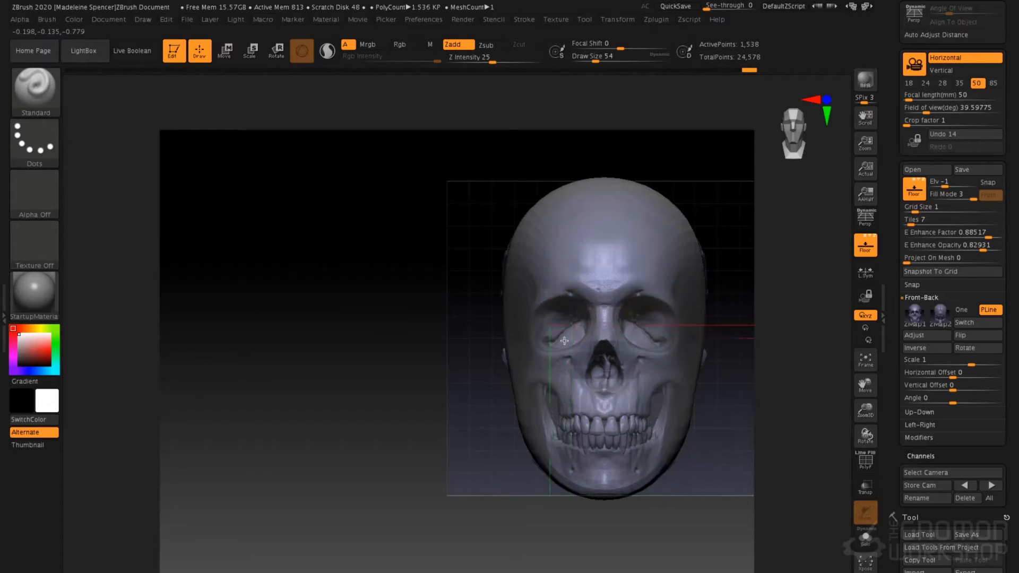
{"action": "key", "text": "space"}
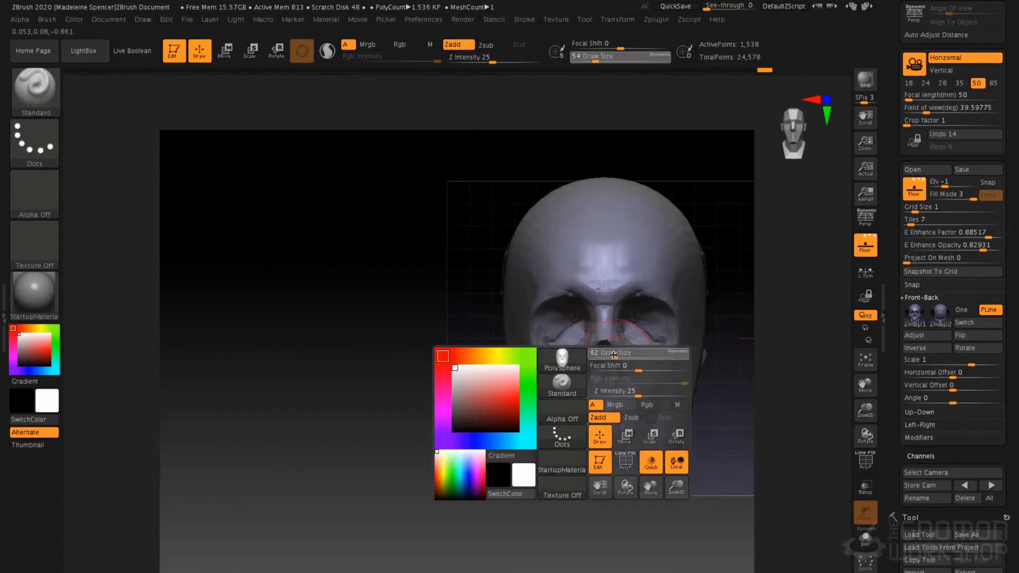
{"action": "left_click_drag", "start_coordinate": [607, 358], "coordinate": [606, 364]}
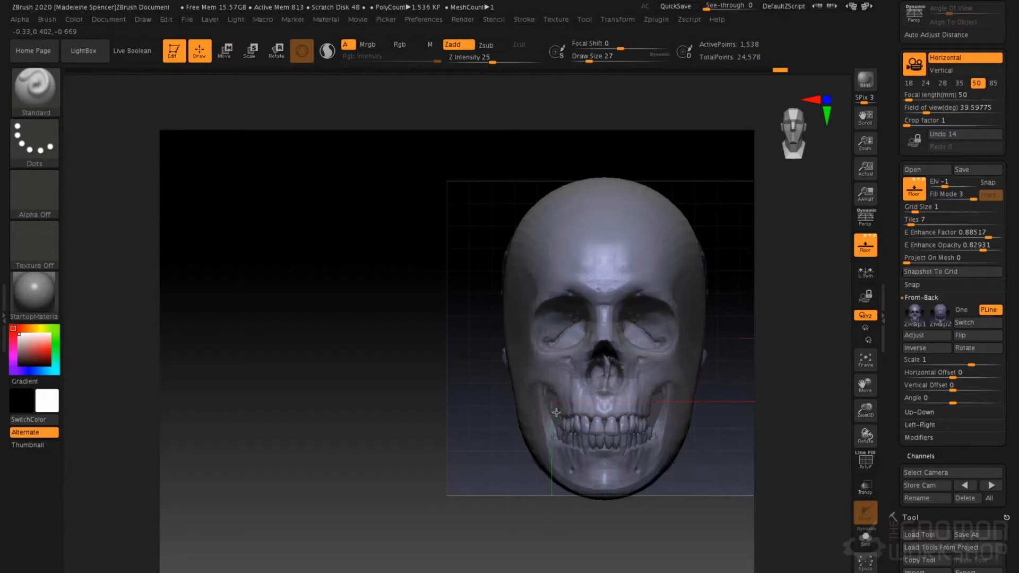
Examine the mesh from the front, back and side, and inspect the grid's Front-Back, Left-Right and Up-Down image maps.
{"action": "right_click_drag", "start_coordinate": [558, 386], "coordinate": [538, 406]}
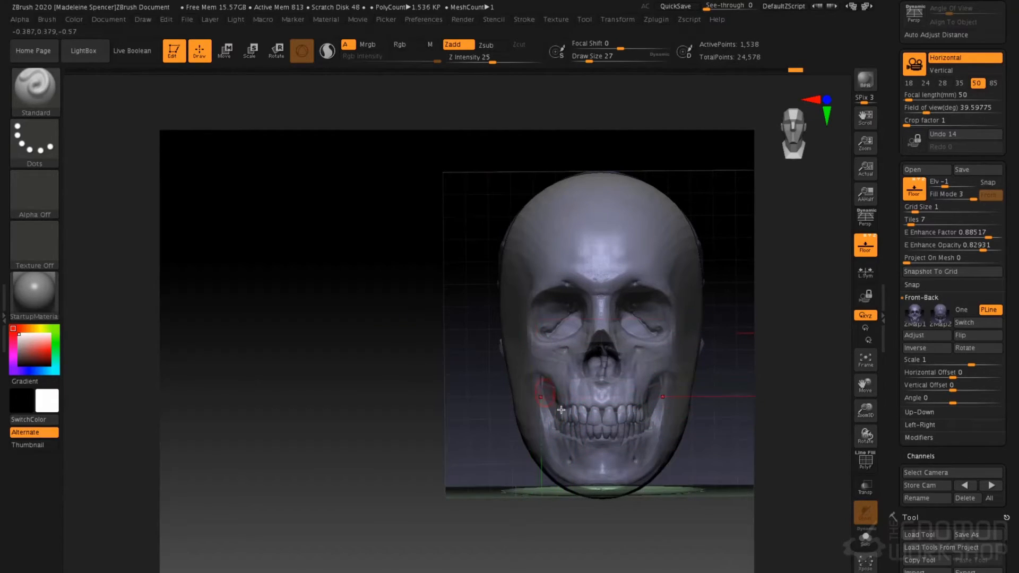
{"action": "right_click_drag", "start_coordinate": [594, 451], "coordinate": [631, 394]}
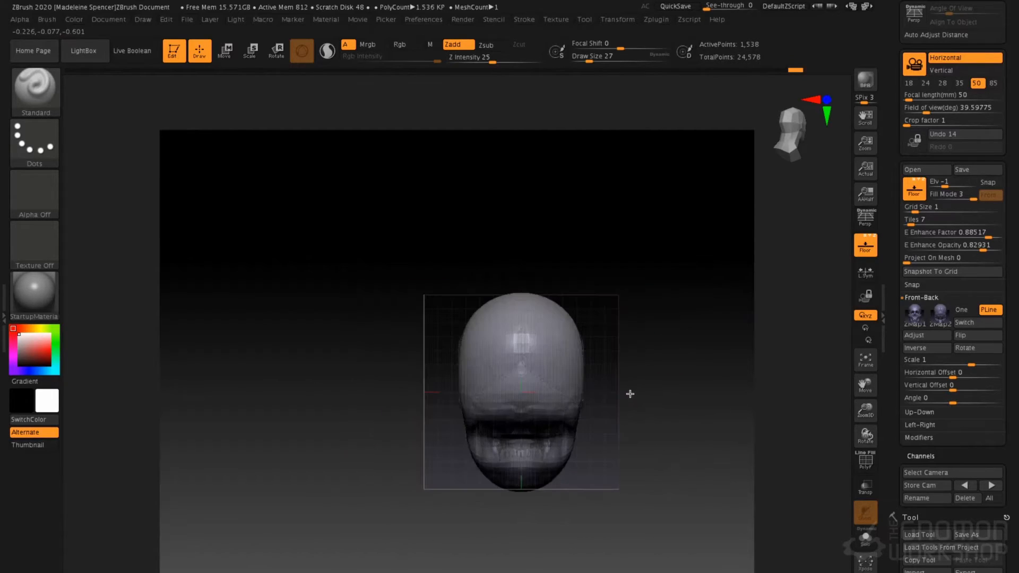
{"action": "right_click_drag", "start_coordinate": [605, 355], "coordinate": [576, 343], "text": "alt"}
{"action": "right_click_drag", "start_coordinate": [655, 337], "coordinate": [415, 292]}
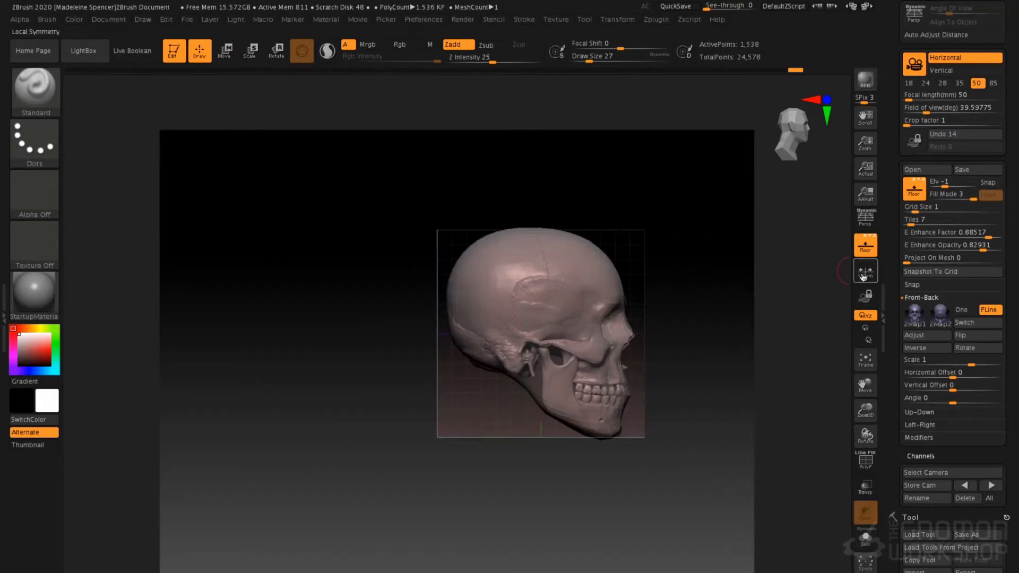
{"action": "mouse_move", "coordinate": [940, 320]}
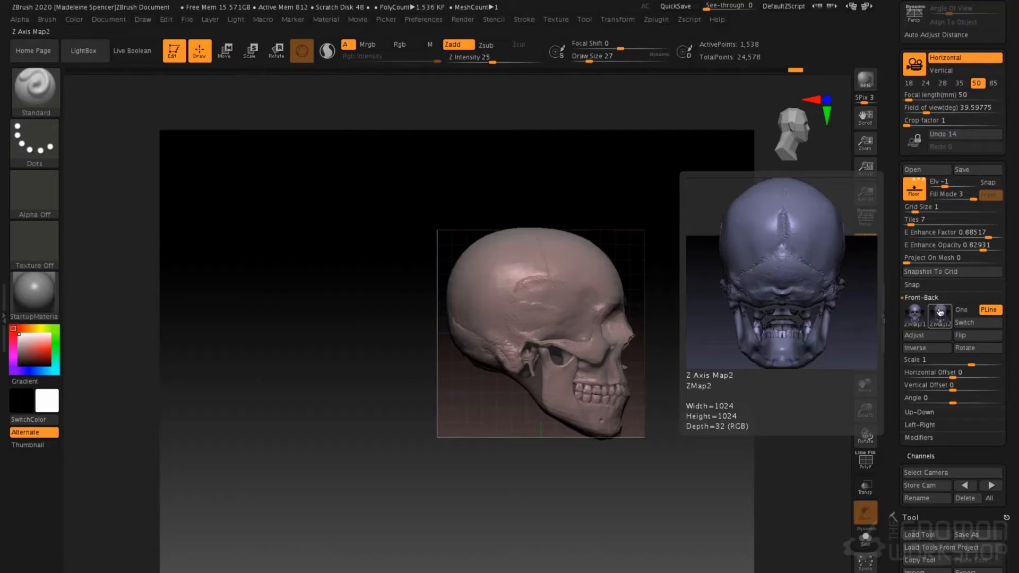
{"action": "left_click", "coordinate": [934, 299]}
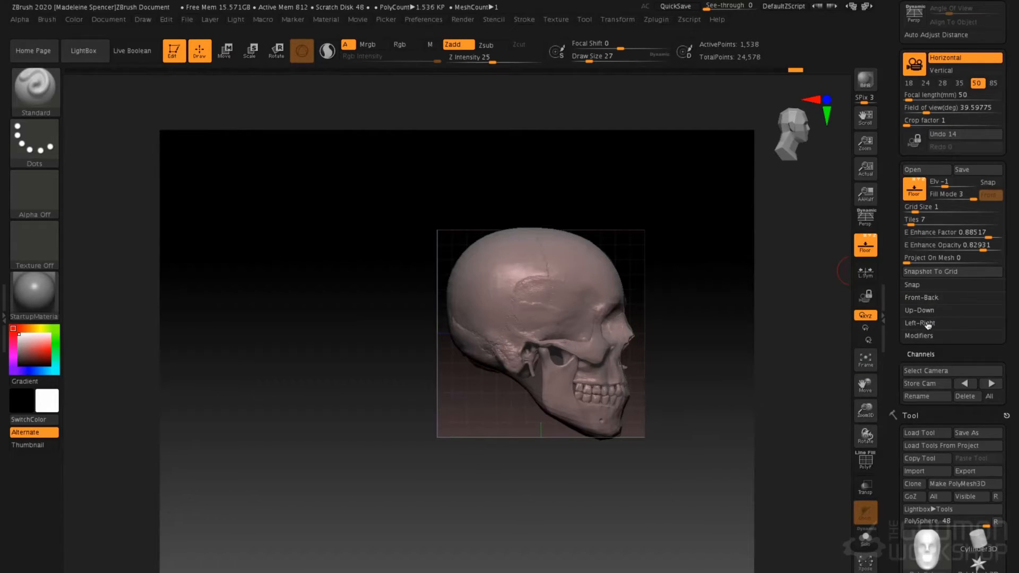
{"action": "left_click", "coordinate": [927, 323]}
{"action": "left_click", "coordinate": [923, 323]}
{"action": "left_click", "coordinate": [921, 310]}
{"action": "mouse_move", "coordinate": [910, 329]}
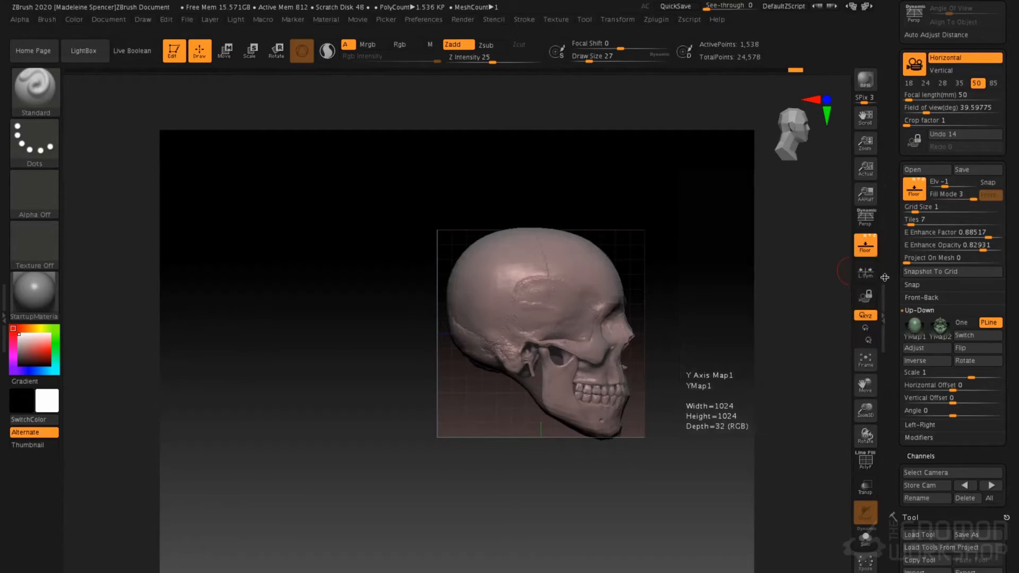
{"action": "left_click_drag", "start_coordinate": [729, 341], "coordinate": [752, 329]}
Toggle perspective on and off, frame the mesh in front view and set the draw size to 192.
{"action": "key", "text": "p"}
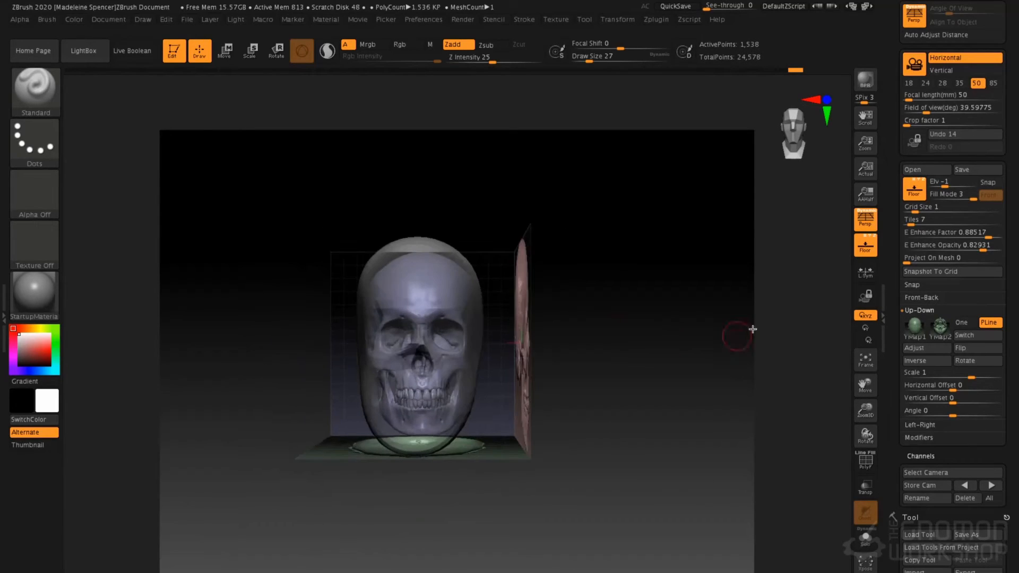
{"action": "key", "text": "p"}
{"action": "key", "text": "f"}
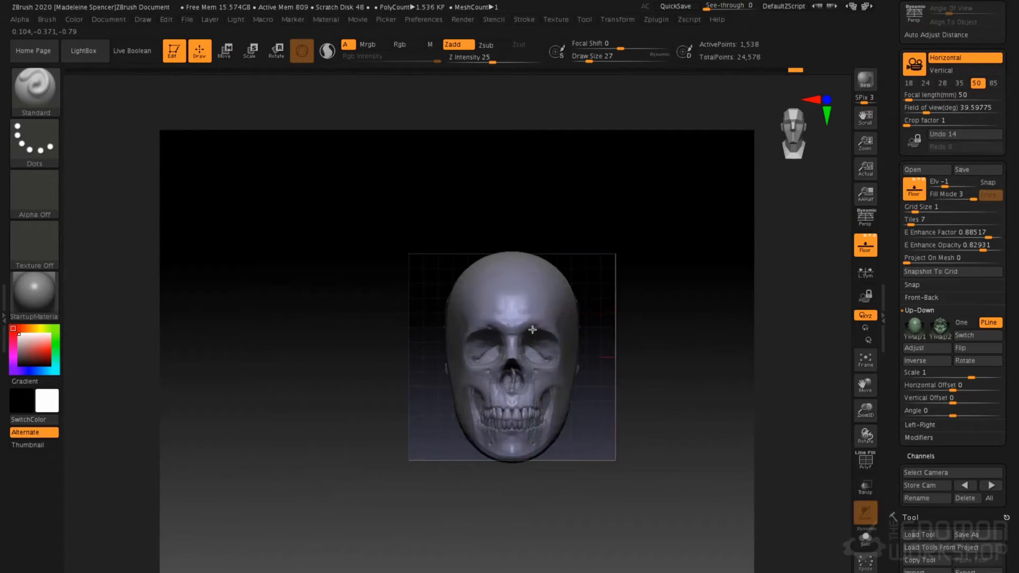
{"action": "key", "text": "space"}
{"action": "left_click_drag", "start_coordinate": [456, 313], "coordinate": [469, 313]}
{"action": "key", "text": "space"}
{"action": "left_click_drag", "start_coordinate": [410, 323], "coordinate": [421, 324]}
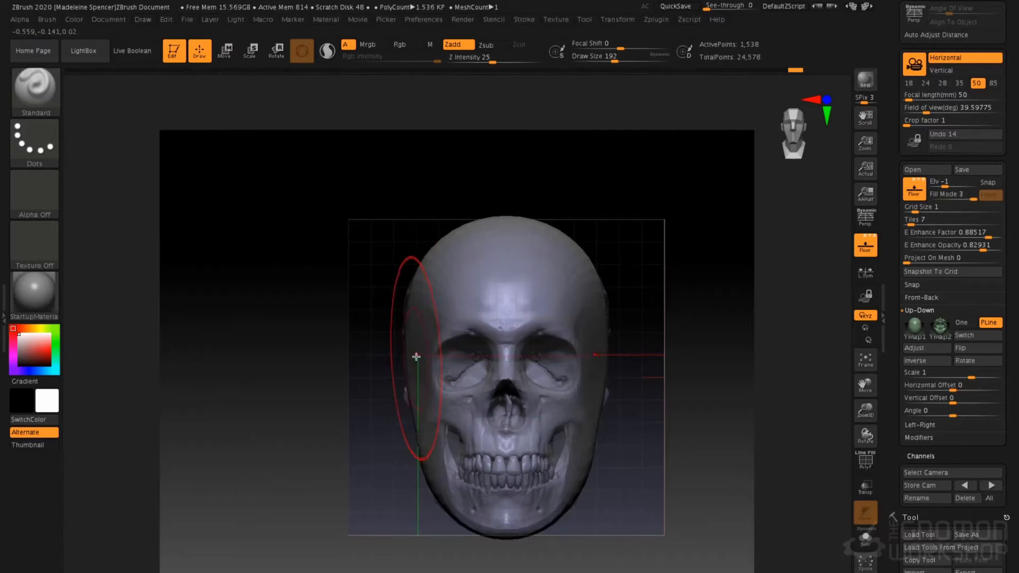
Adjust the sides of the face to the front skull outline with the Move brush, reducing the draw size to 112.
{"action": "key", "text": "b"}
{"action": "key", "text": "m"}
{"action": "key", "text": "v"}
{"action": "mouse_move", "coordinate": [410, 357]}
{"action": "left_mouse_down"}
{"action": "mouse_move", "coordinate": [420, 358]}
{"action": "mouse_move", "coordinate": [412, 395]}
{"action": "mouse_move", "coordinate": [403, 396]}
{"action": "mouse_move", "coordinate": [414, 394]}
{"action": "left_mouse_up"}
{"action": "key", "text": "space"}
{"action": "right_click_drag", "start_coordinate": [416, 393], "coordinate": [444, 393]}
{"action": "left_click_drag", "start_coordinate": [413, 395], "coordinate": [416, 396]}
{"action": "right_click_drag", "start_coordinate": [417, 394], "coordinate": [442, 362], "text": "shift"}
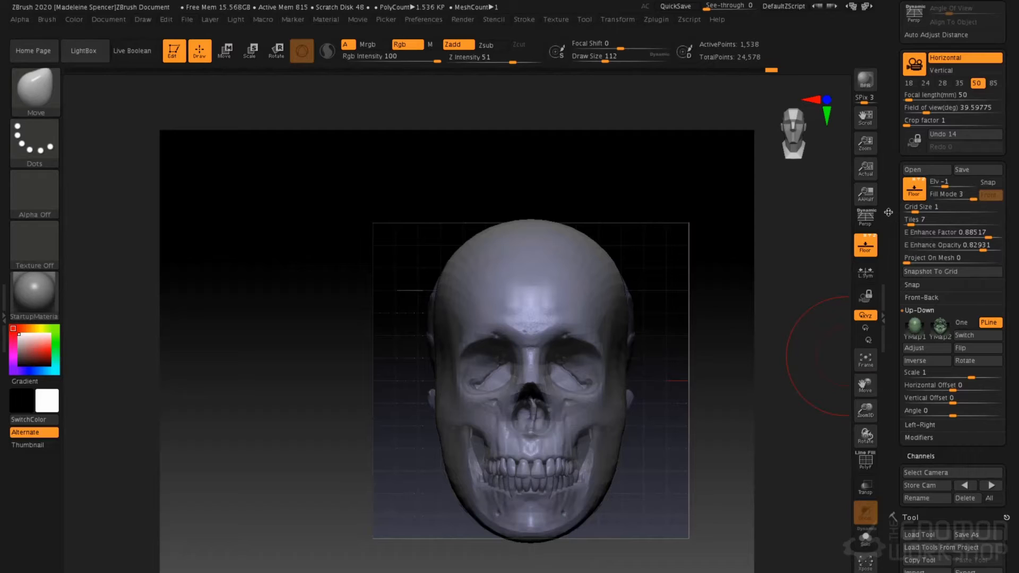
Try a lower grid Fill Mode, return it to 3, and set Project On Mesh to 1.
{"action": "left_click_drag", "start_coordinate": [893, 212], "coordinate": [892, 220]}
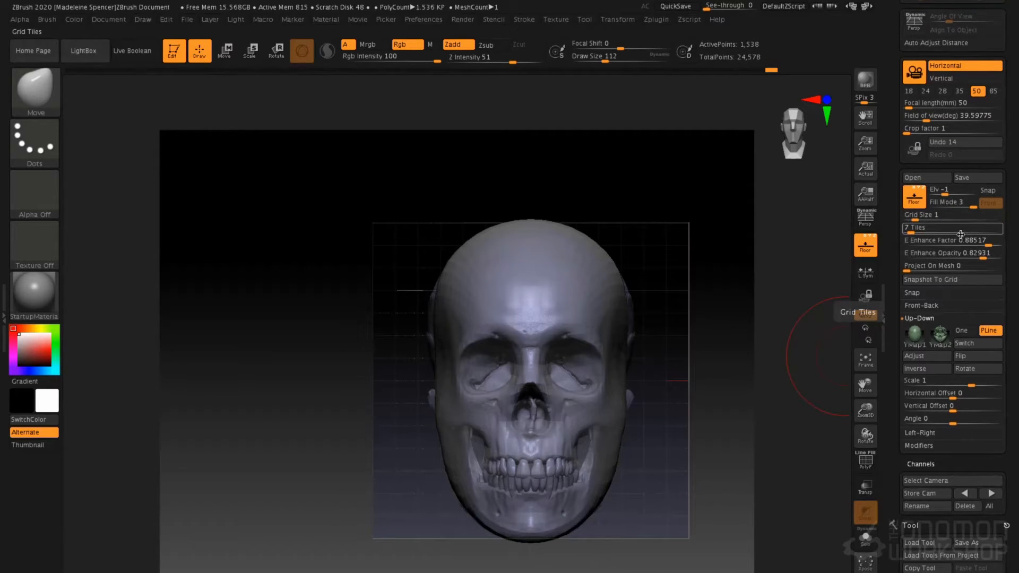
{"action": "left_click", "coordinate": [922, 317]}
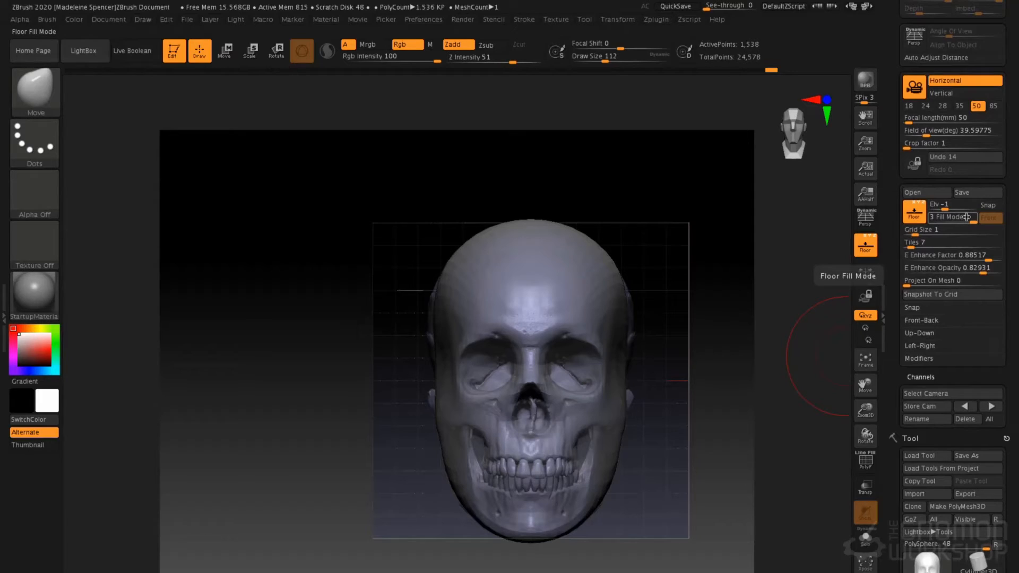
{"action": "left_click_drag", "start_coordinate": [967, 217], "coordinate": [958, 218]}
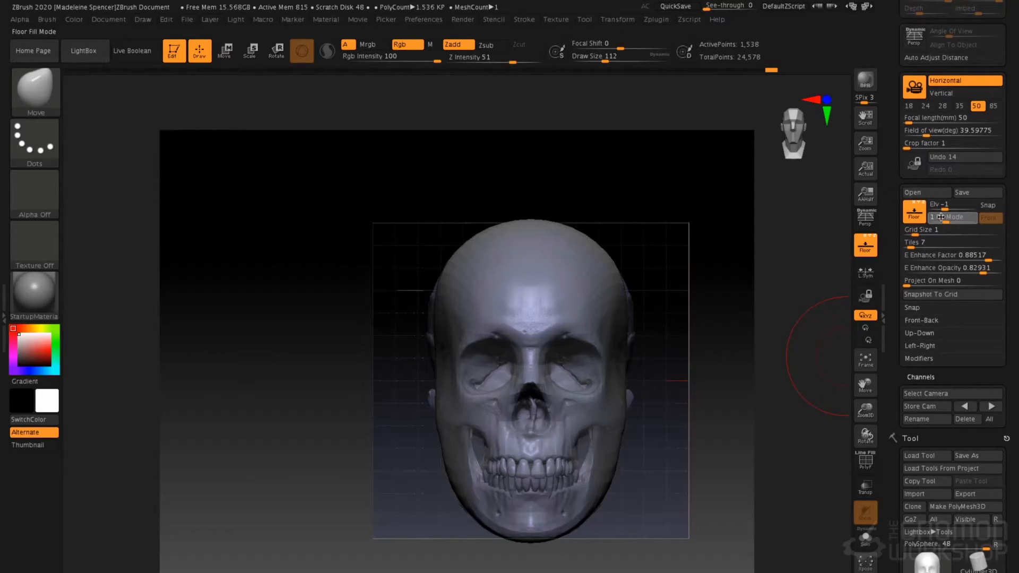
{"action": "left_click_drag", "start_coordinate": [911, 284], "coordinate": [1006, 291]}
In side view, sculpt the cheekbone arch and the hollow below it with the Standard brush at draw size 41.
{"action": "right_click_drag", "start_coordinate": [579, 388], "coordinate": [616, 366], "text": "alt"}
{"action": "right_click_drag", "start_coordinate": [644, 271], "coordinate": [610, 392]}
{"action": "right_click_drag", "start_coordinate": [626, 336], "coordinate": [572, 338]}
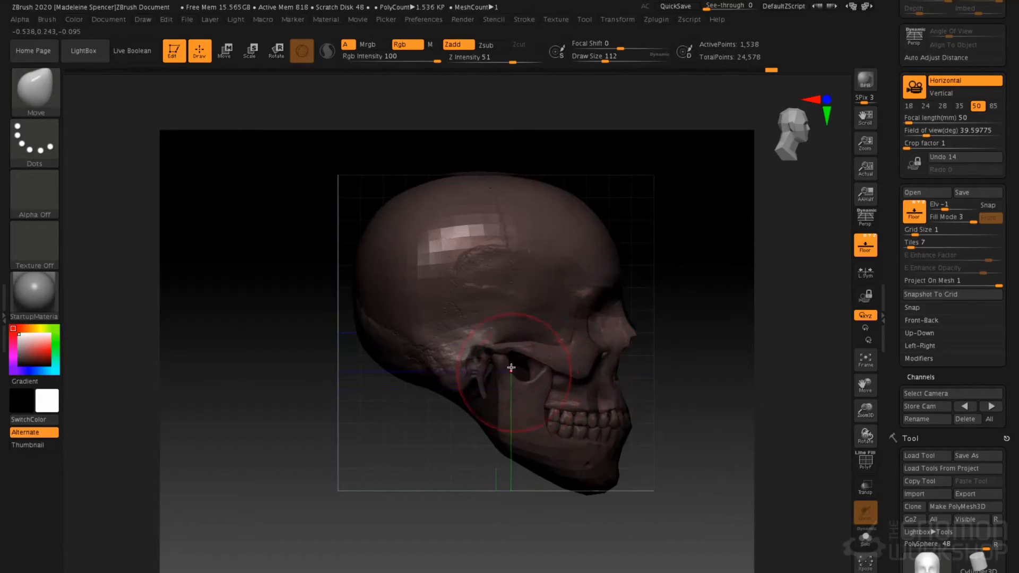
{"action": "key", "text": "b"}
{"action": "key", "text": "s"}
{"action": "key", "text": "t"}
{"action": "key", "text": "space"}
{"action": "mouse_move", "coordinate": [504, 351]}
{"action": "left_mouse_down"}
{"action": "mouse_move", "coordinate": [494, 351]}
{"action": "mouse_move", "coordinate": [578, 346]}
{"action": "mouse_move", "coordinate": [518, 369]}
{"action": "mouse_move", "coordinate": [531, 380]}
{"action": "left_mouse_up"}
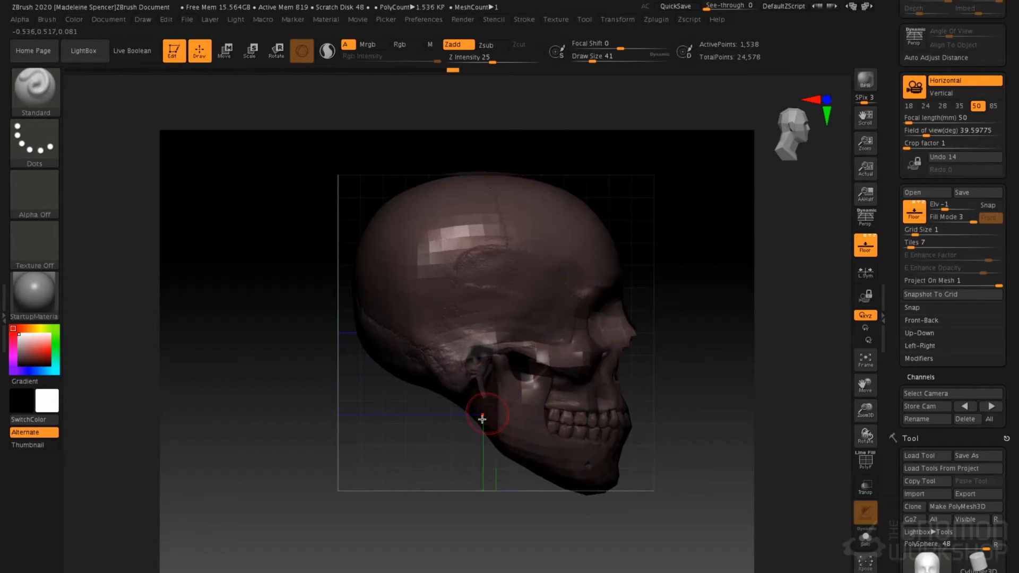
Push the rear jaw corner and skull base in to the projected side skull's profile with the Move brush at draw size 136.
{"action": "key", "text": "b"}
{"action": "key", "text": "m"}
{"action": "key", "text": "v"}
{"action": "key", "text": "space"}
{"action": "mouse_move", "coordinate": [476, 406]}
{"action": "left_mouse_down"}
{"action": "mouse_move", "coordinate": [489, 395]}
{"action": "mouse_move", "coordinate": [506, 405]}
{"action": "mouse_move", "coordinate": [507, 430]}
{"action": "left_mouse_up"}
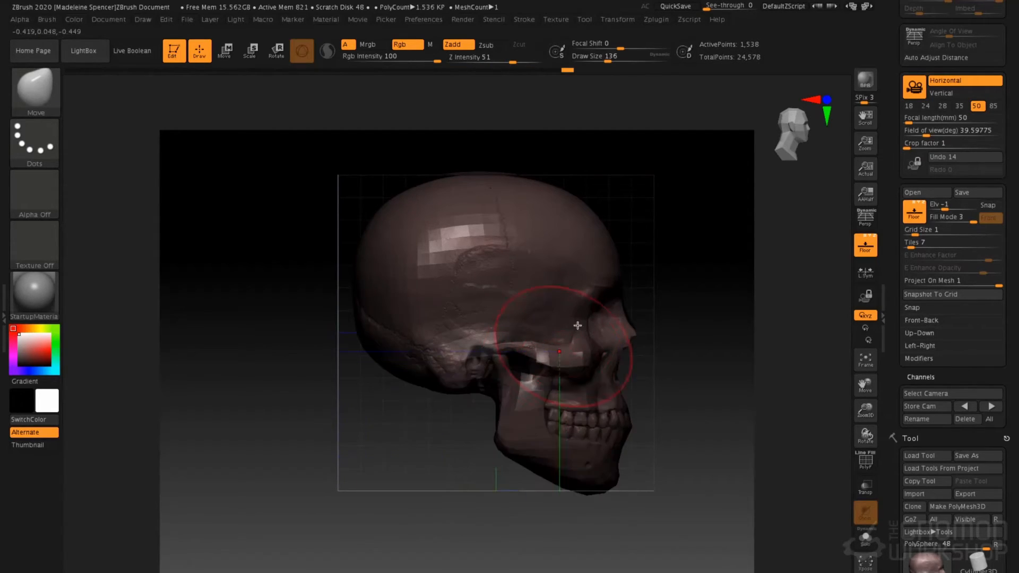
Sculpt the eye socket rim and brow over the projected skull image with the Standard brush at draw size 62.
{"action": "key", "text": "b"}
{"action": "key", "text": "s"}
{"action": "key", "text": "t"}
{"action": "key", "text": "space"}
{"action": "left_click", "coordinate": [589, 295]}
{"action": "left_click_drag", "start_coordinate": [589, 295], "coordinate": [578, 296]}
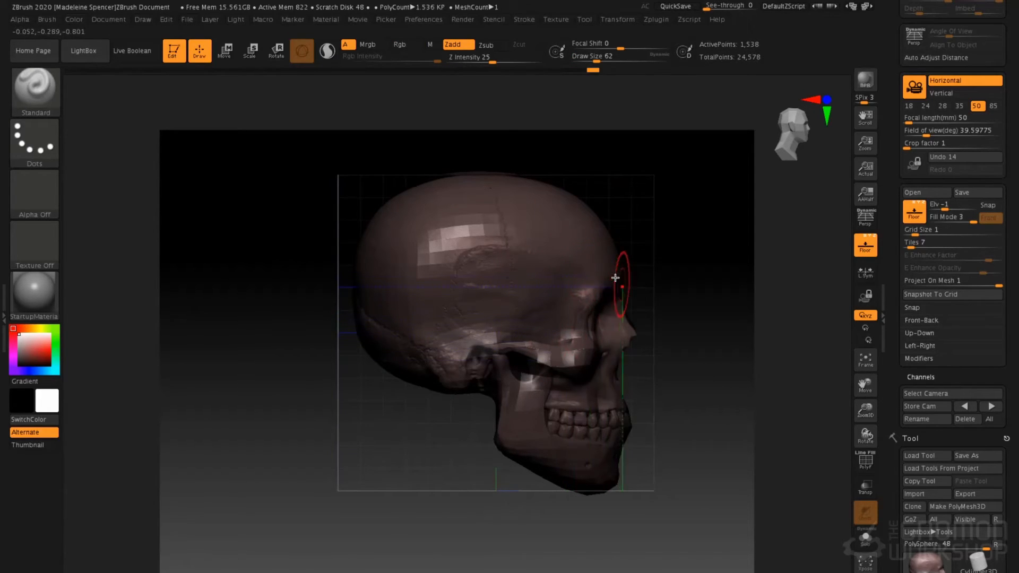
{"action": "left_click_drag", "start_coordinate": [619, 286], "coordinate": [618, 271]}
{"action": "mouse_move", "coordinate": [634, 270]}
{"action": "left_mouse_down", "text": "shift"}
{"action": "mouse_move", "coordinate": [559, 271]}
{"action": "mouse_move", "coordinate": [598, 289]}
{"action": "mouse_move", "coordinate": [632, 284]}
{"action": "mouse_move", "coordinate": [642, 322]}
{"action": "mouse_move", "coordinate": [608, 308]}
{"action": "mouse_move", "coordinate": [617, 319]}
{"action": "left_mouse_up", "text": "shift"}
{"action": "right_click_drag", "start_coordinate": [596, 275], "coordinate": [518, 270], "text": "alt"}
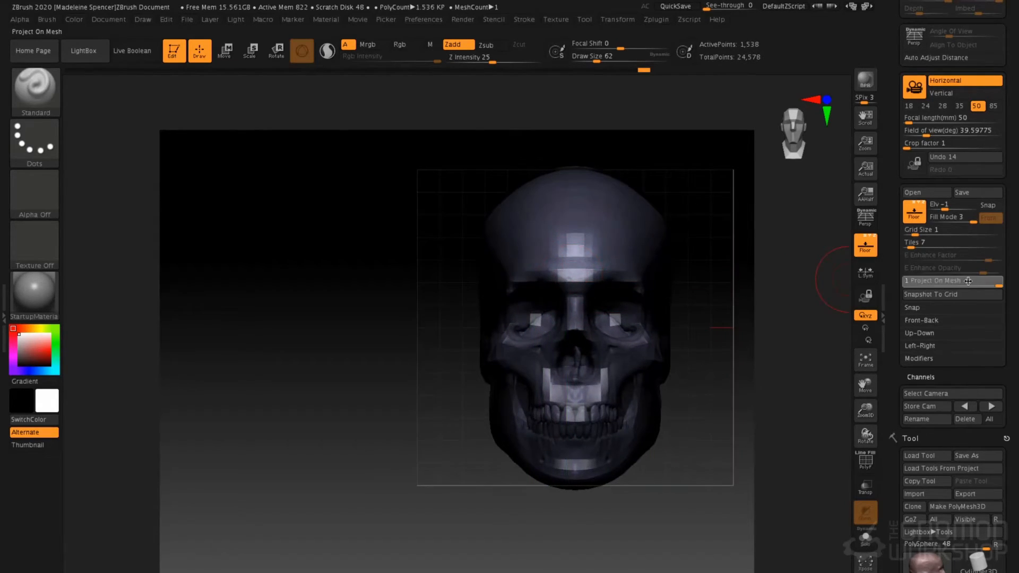
Set the grid's Project On Mesh and Fill Mode to 0 to show the bare skull sculpt.
{"action": "left_click_drag", "start_coordinate": [865, 280], "coordinate": [888, 286]}
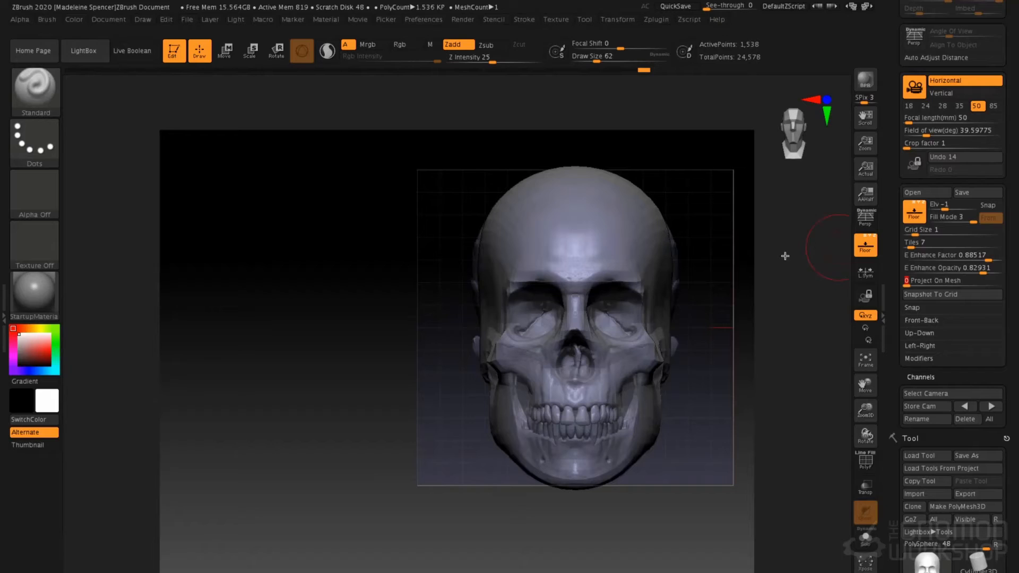
{"action": "right_click_drag", "start_coordinate": [695, 320], "coordinate": [656, 324], "text": "alt"}
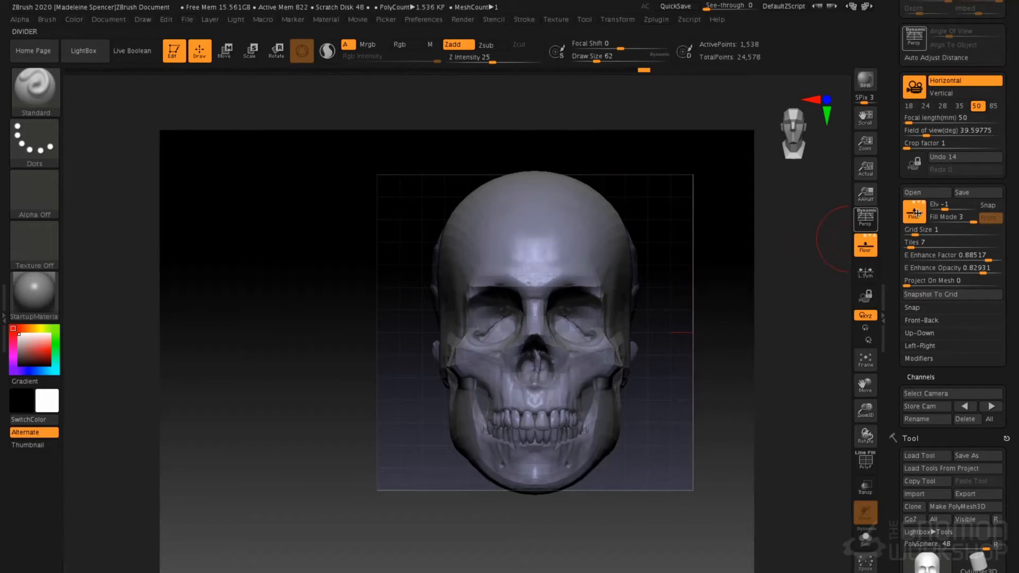
{"action": "left_click_drag", "start_coordinate": [966, 220], "coordinate": [903, 221]}
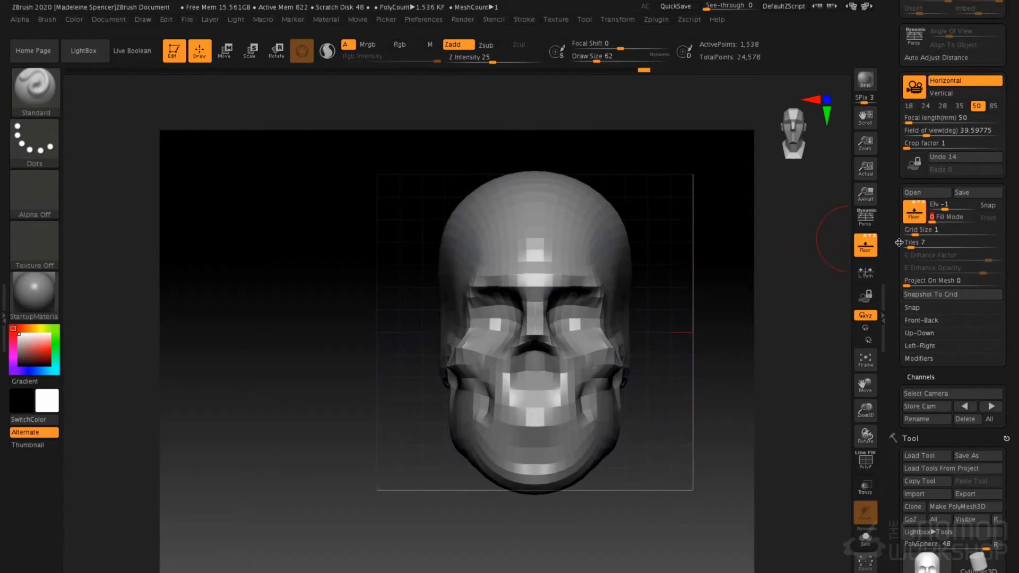
Raise the skull to its 24,578-point subdivision level and set the grid's Fill Mode to 3.
{"action": "right_click_drag", "start_coordinate": [518, 328], "coordinate": [538, 333]}
{"action": "key", "text": "d"}
{"action": "key", "text": "d"}
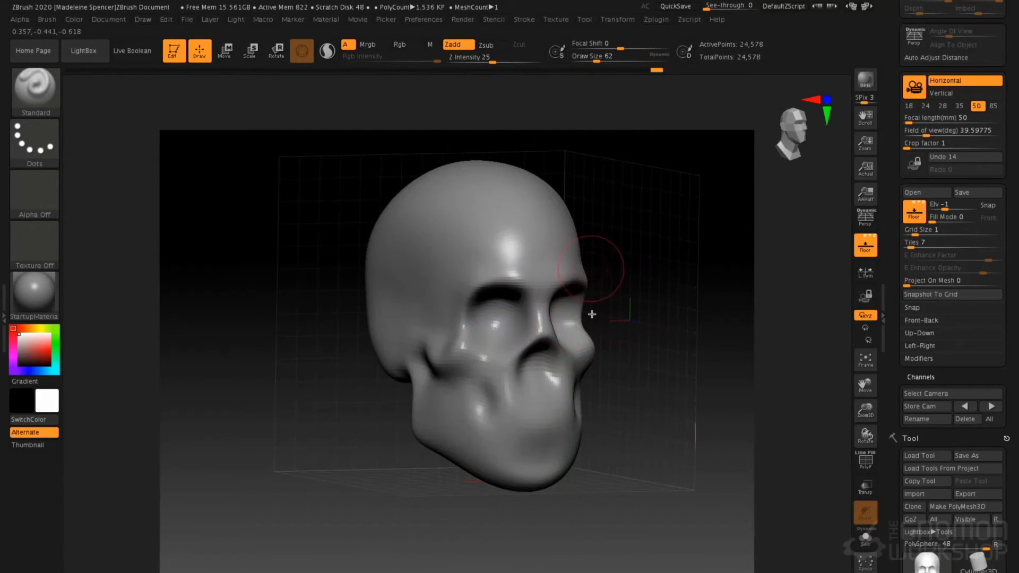
{"action": "right_click_drag", "start_coordinate": [504, 378], "coordinate": [523, 387], "text": "shift"}
{"action": "left_click", "coordinate": [955, 218]}
{"action": "left_click_drag", "start_coordinate": [971, 219], "coordinate": [970, 219]}
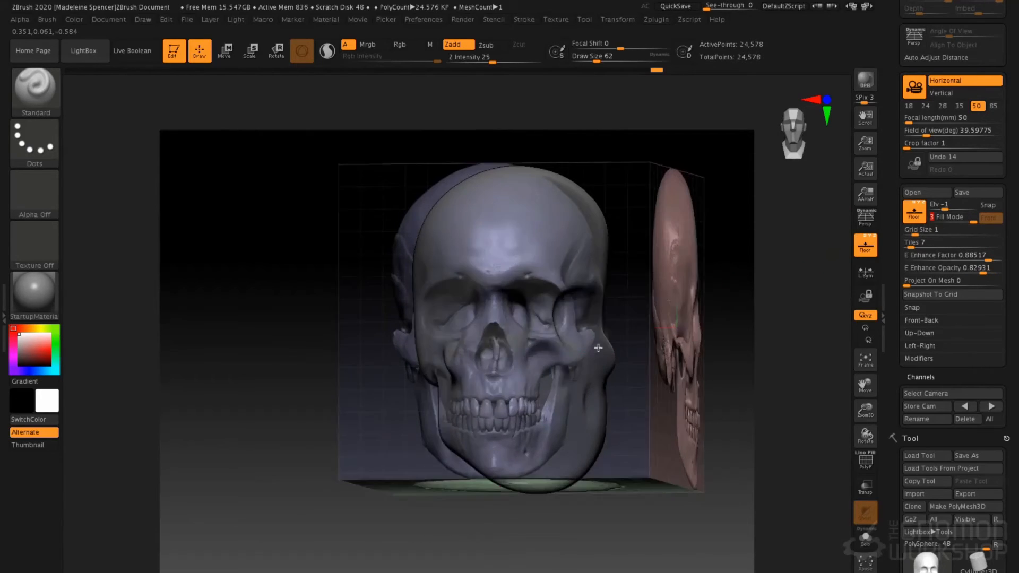
{"action": "left_click", "coordinate": [989, 218]}
{"action": "right_click_drag", "start_coordinate": [559, 375], "coordinate": [572, 335], "text": "ctrl"}
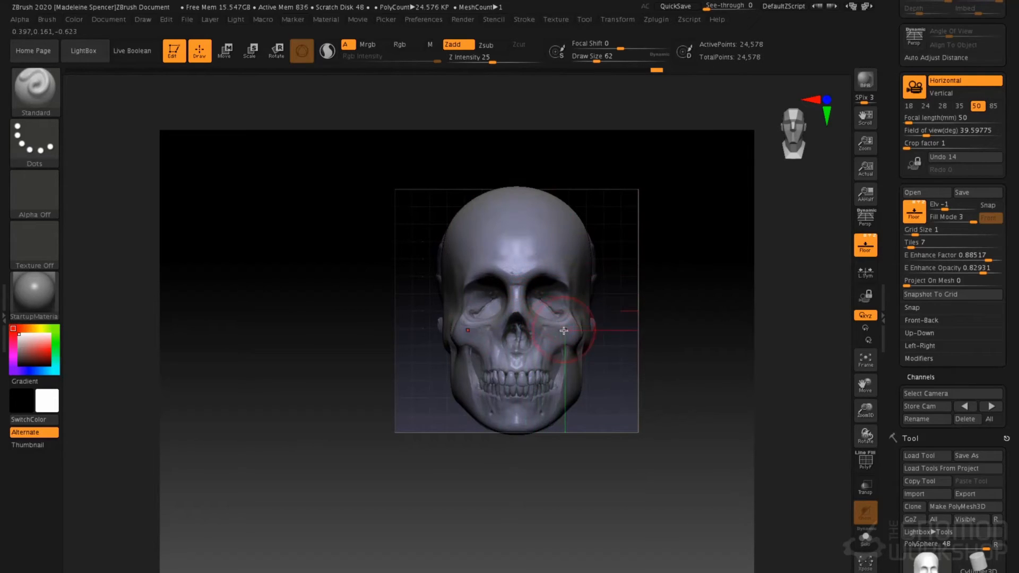
Replace the Front-Back grid's Map1 with the front head photo whose file name ends in 0201 - Copy.jpg.
{"action": "left_click", "coordinate": [924, 321]}
{"action": "left_click", "coordinate": [915, 341]}
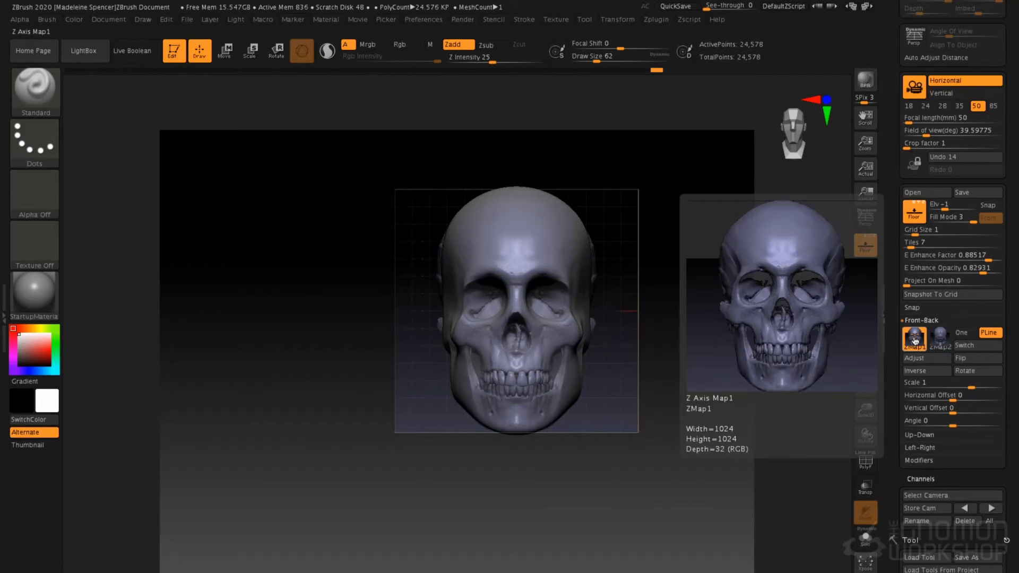
{"action": "left_click", "coordinate": [915, 341]}
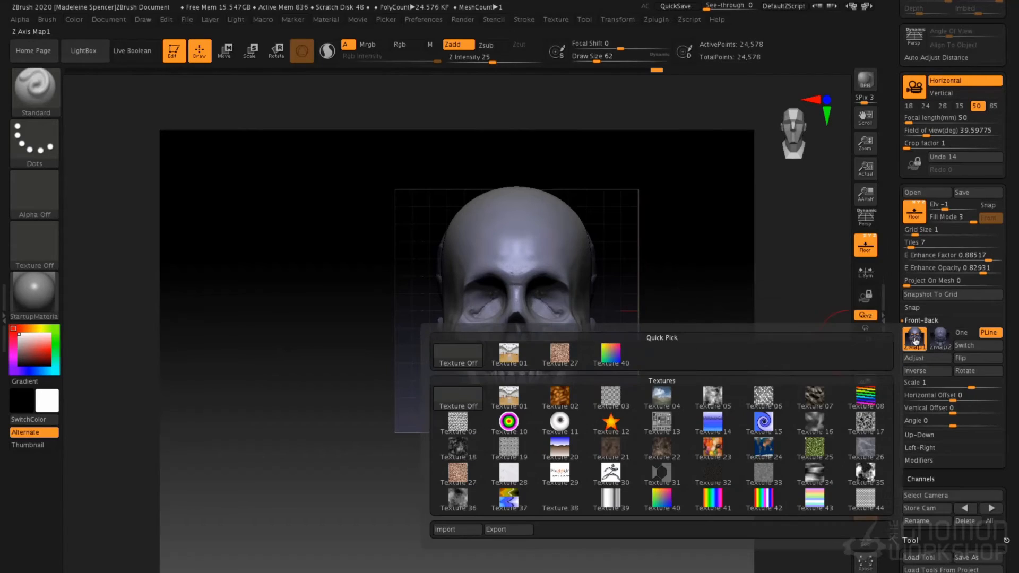
{"action": "left_click", "coordinate": [445, 529]}
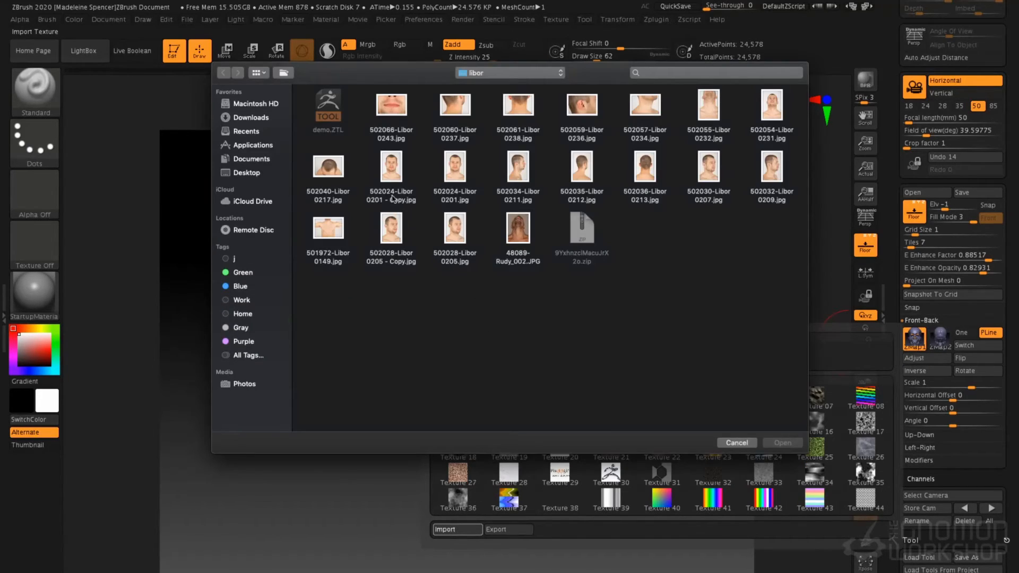
{"action": "double_click", "coordinate": [393, 199]}
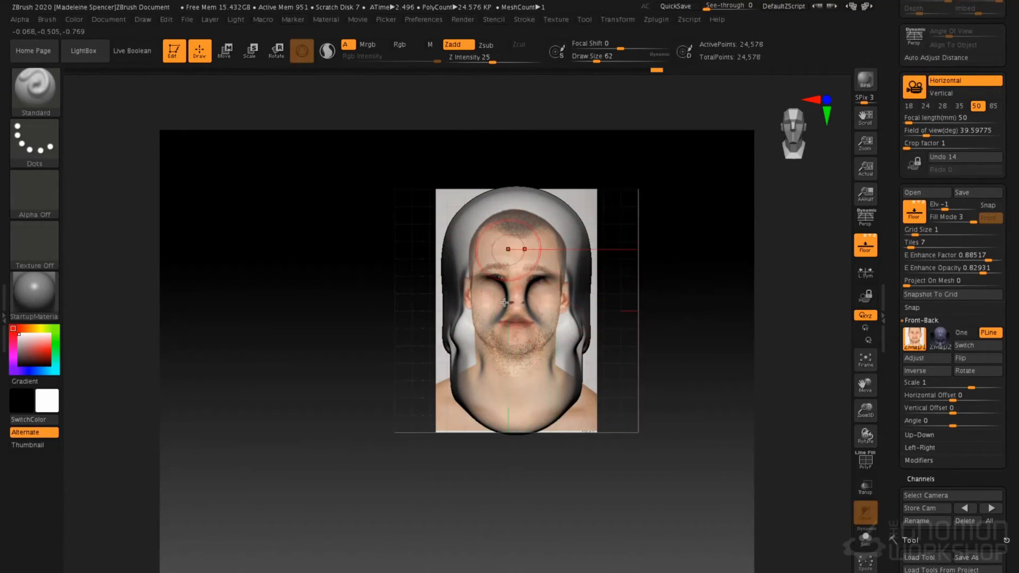
Step the mesh's undo history back to the original unsculpted sphere.
{"action": "key", "text": "e"}
{"action": "left_click_drag", "start_coordinate": [657, 71], "coordinate": [106, 60]}
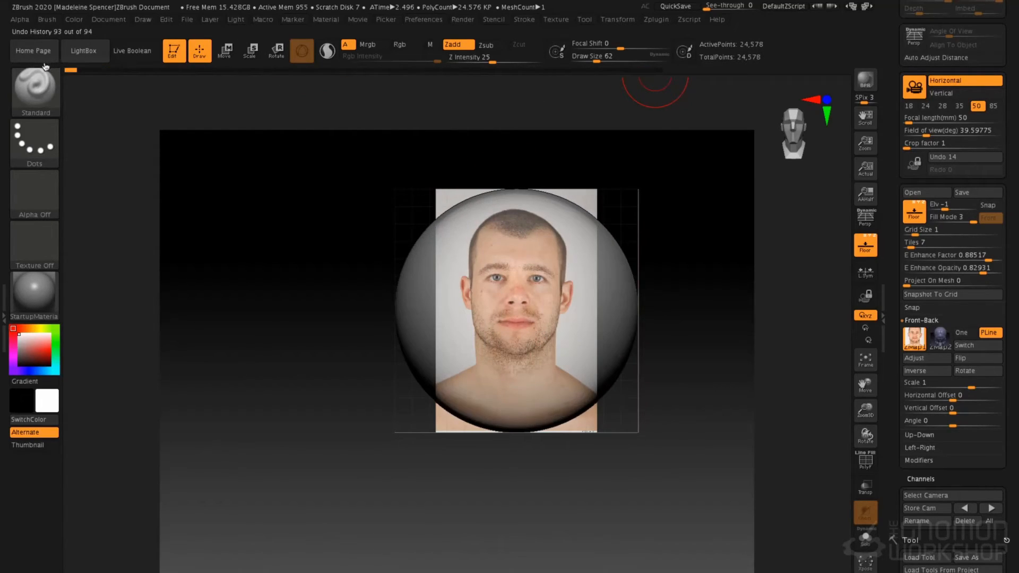
{"action": "left_click_drag", "start_coordinate": [584, 194], "coordinate": [587, 230], "text": "alt"}
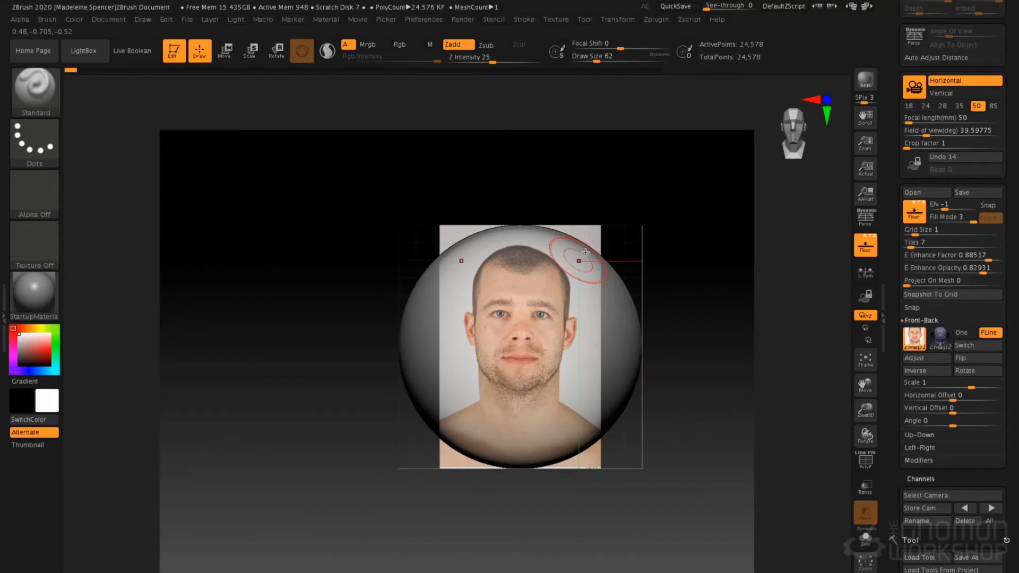
Replace the Front-Back grid's Map2 with the back-of-head photo whose file name ends in 0213.jpg.
{"action": "left_click", "coordinate": [942, 342]}
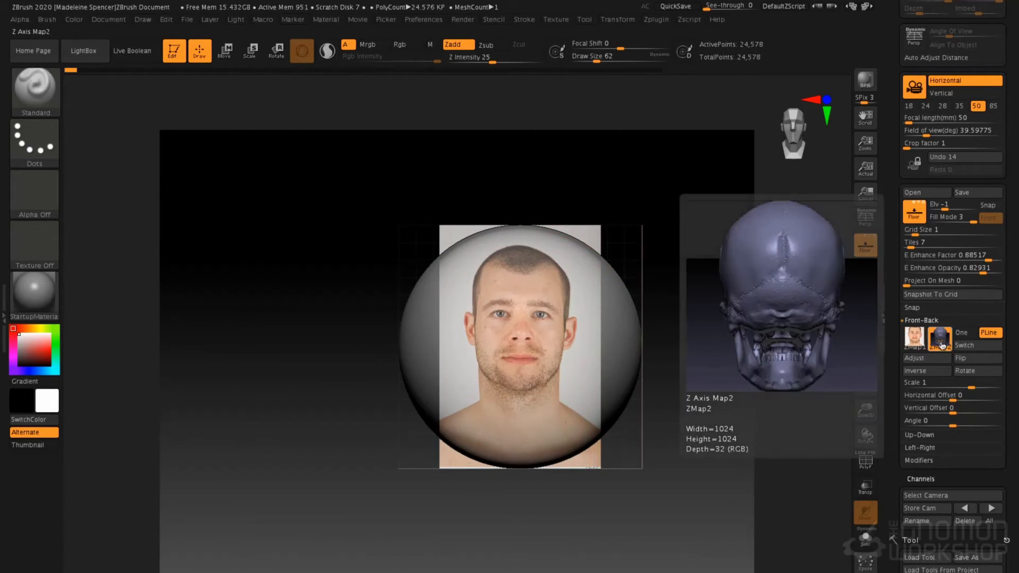
{"action": "left_click", "coordinate": [944, 346]}
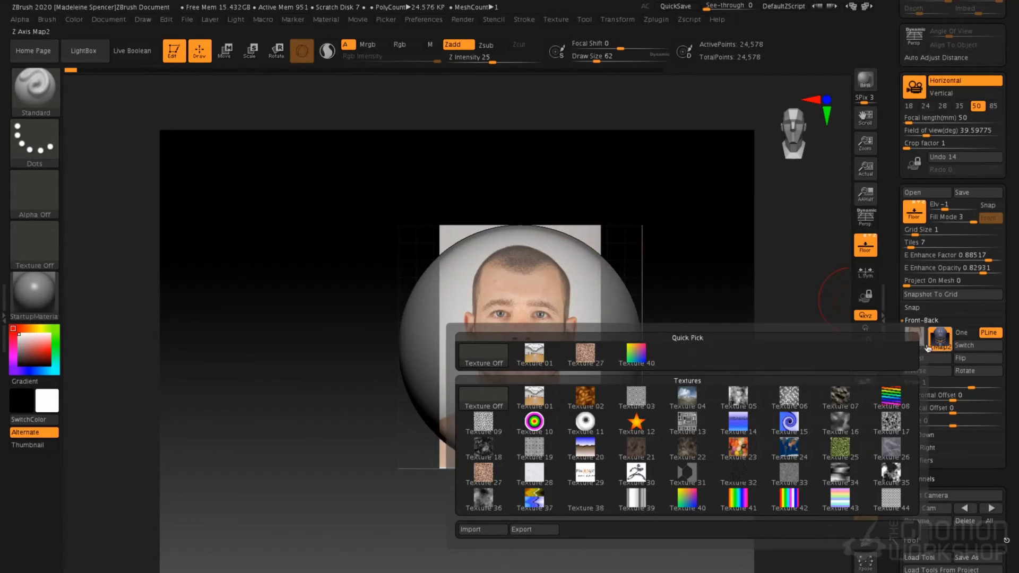
{"action": "left_click", "coordinate": [476, 530]}
{"action": "double_click", "coordinate": [644, 175]}
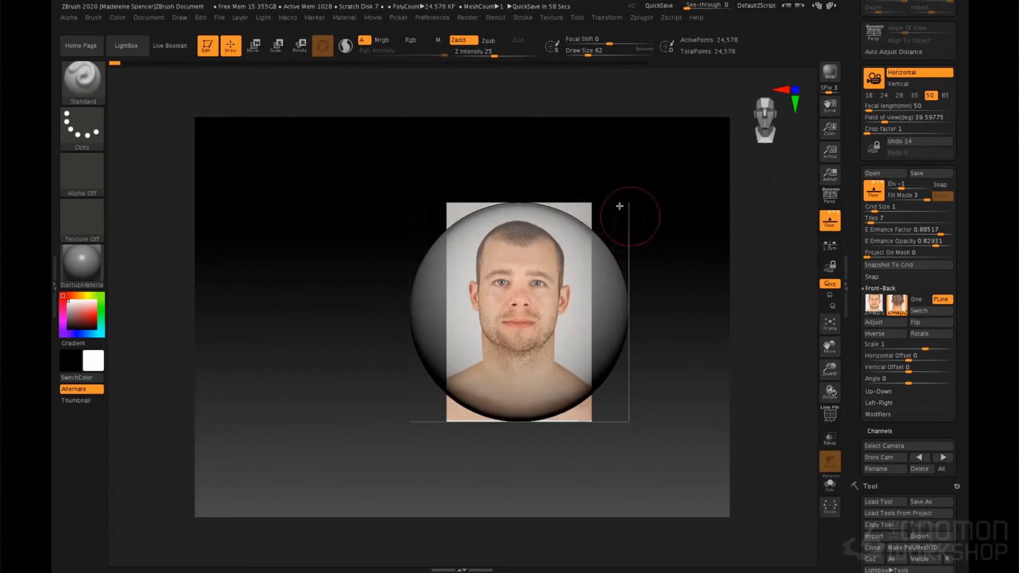
In side view, replace the Left-Right grid's Map1 with the profile photo whose file name ends in 0211.jpg.
{"action": "left_click_drag", "start_coordinate": [619, 205], "coordinate": [632, 221]}
{"action": "left_click", "coordinate": [891, 288]}
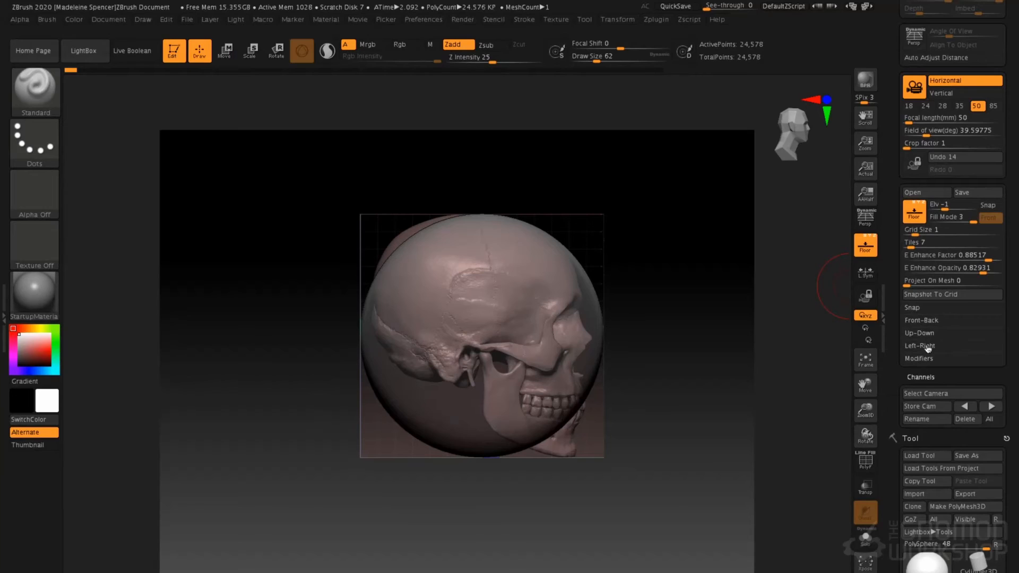
{"action": "left_click", "coordinate": [879, 311]}
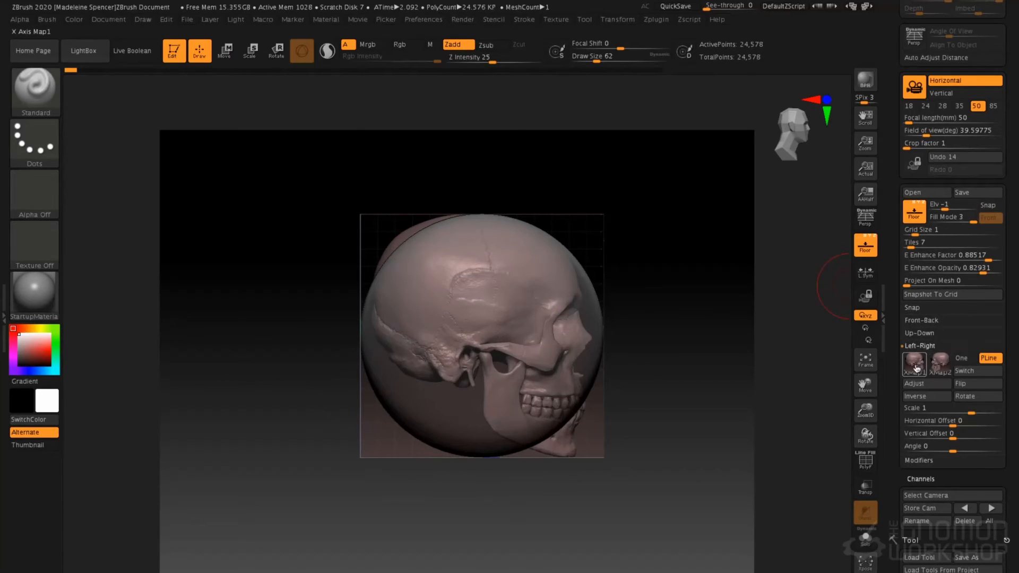
{"action": "left_click", "coordinate": [917, 369]}
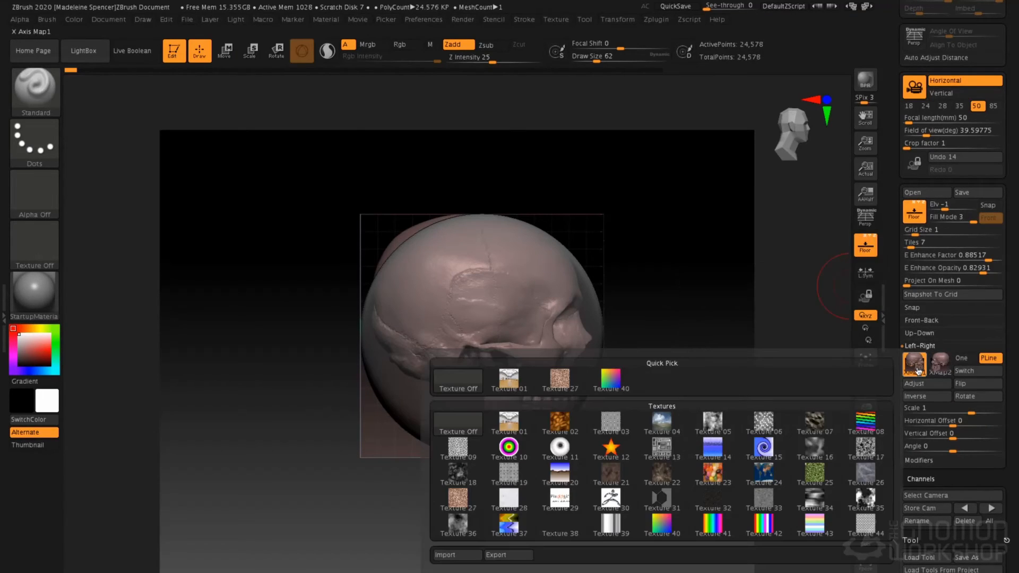
{"action": "left_click", "coordinate": [448, 555]}
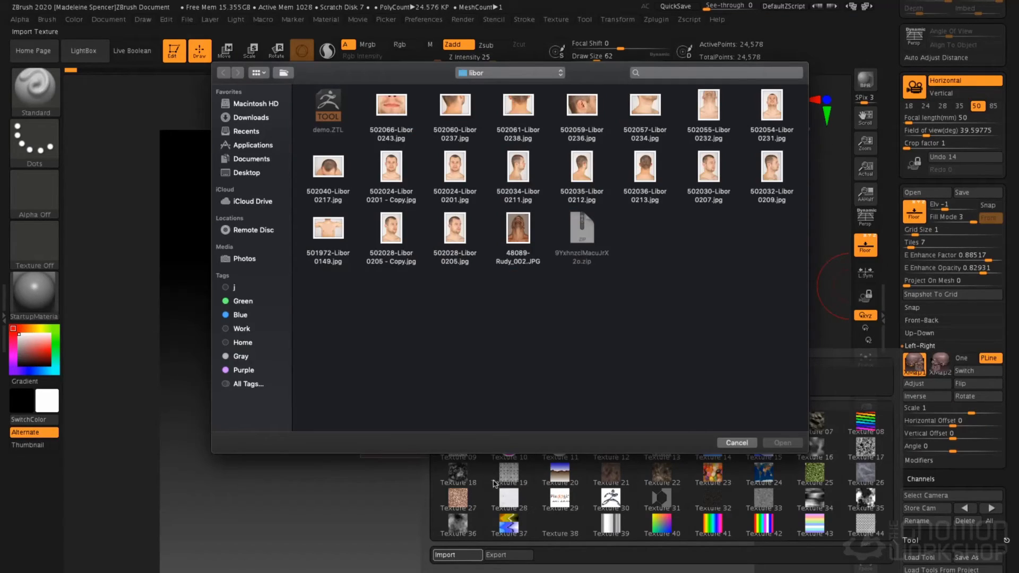
{"action": "double_click", "coordinate": [516, 170]}
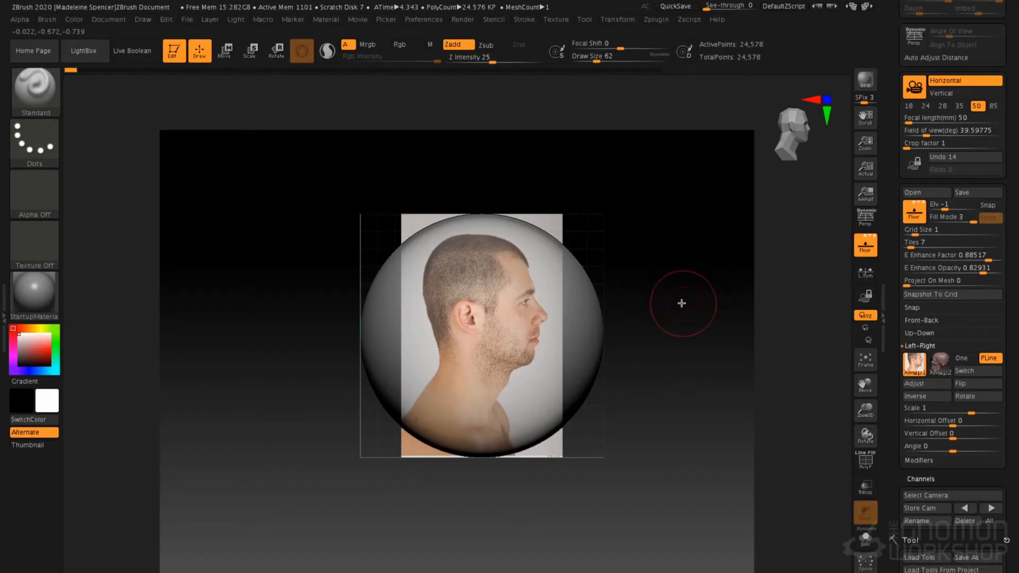
Clear the Left-Right grid's Map2 skull image by setting it to Texture Off.
{"action": "left_click_drag", "start_coordinate": [699, 259], "coordinate": [788, 312]}
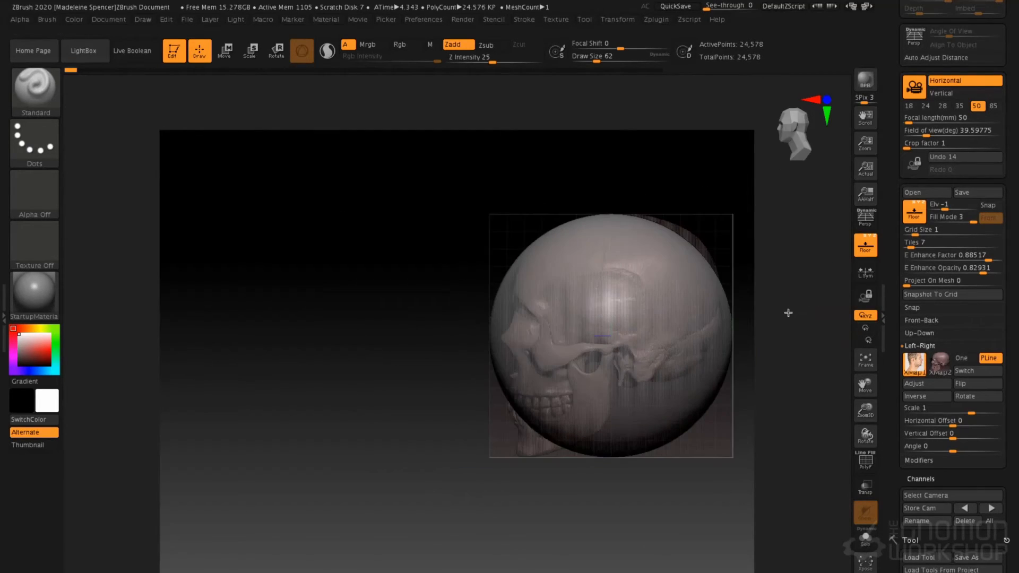
{"action": "left_click", "coordinate": [942, 367]}
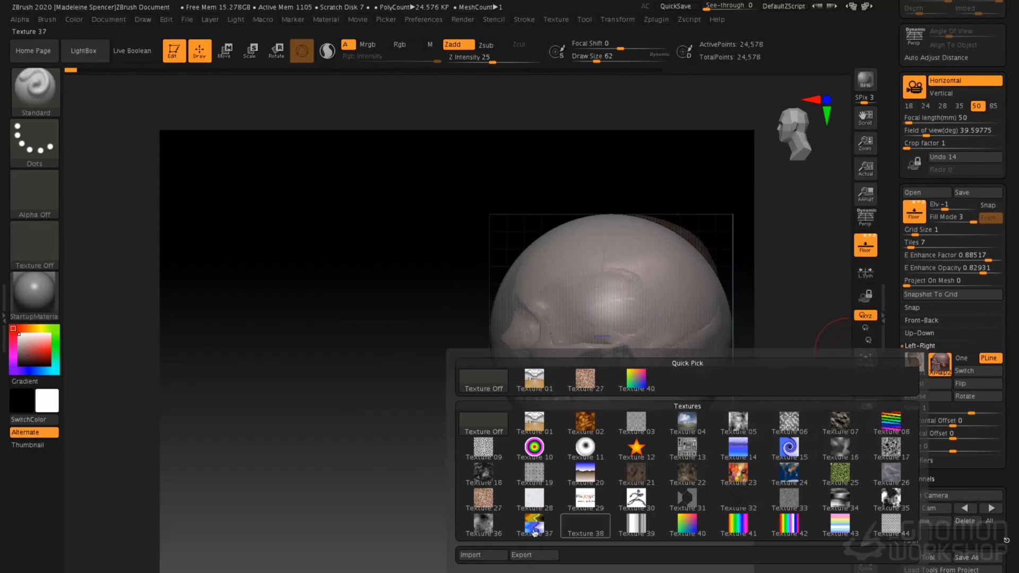
{"action": "left_click", "coordinate": [489, 554]}
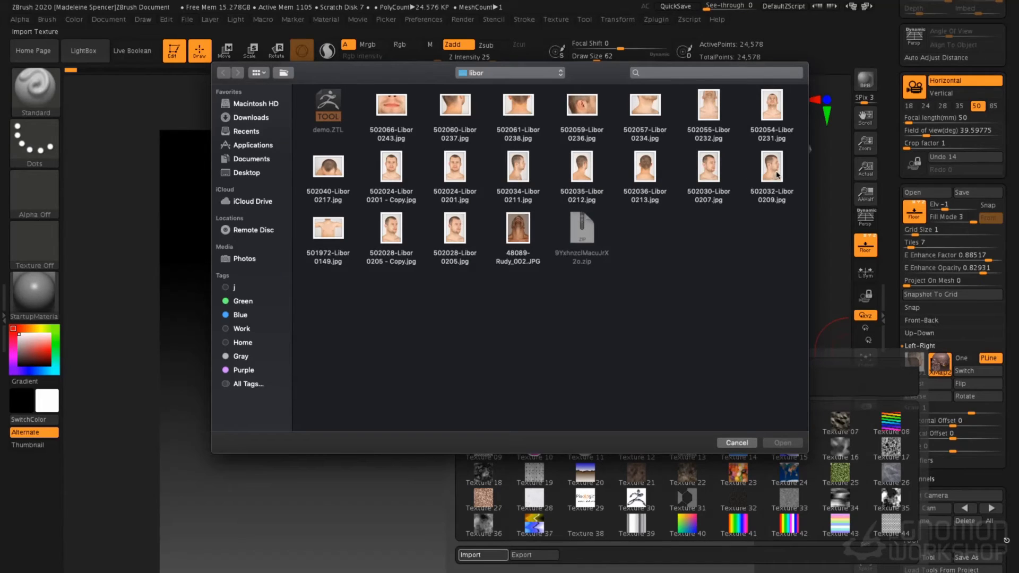
{"action": "left_click", "coordinate": [736, 443]}
{"action": "left_click", "coordinate": [935, 365]}
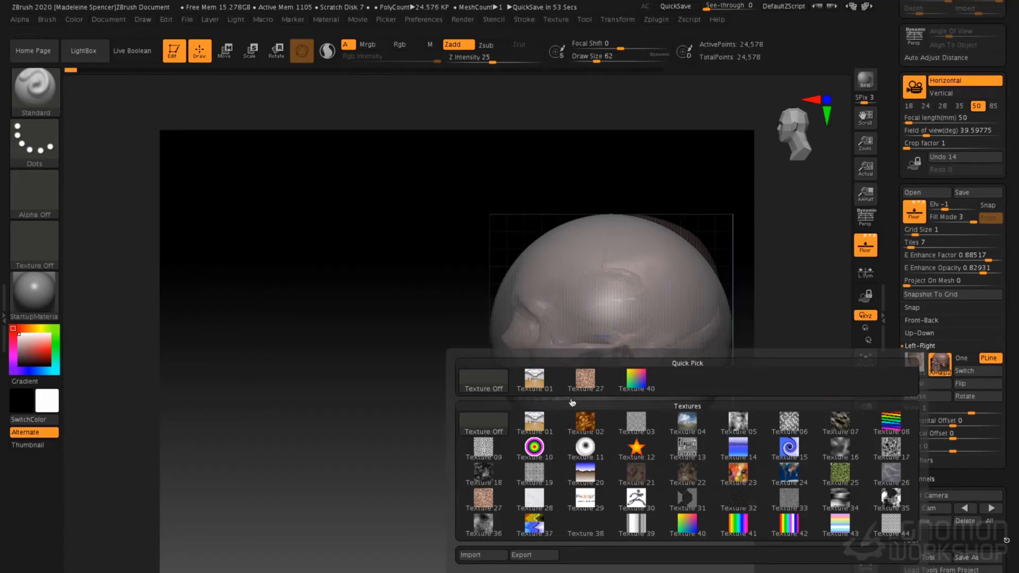
{"action": "left_click", "coordinate": [485, 385]}
{"action": "left_click_drag", "start_coordinate": [740, 350], "coordinate": [486, 320]}
{"action": "right_click_drag", "start_coordinate": [486, 320], "coordinate": [514, 307]}
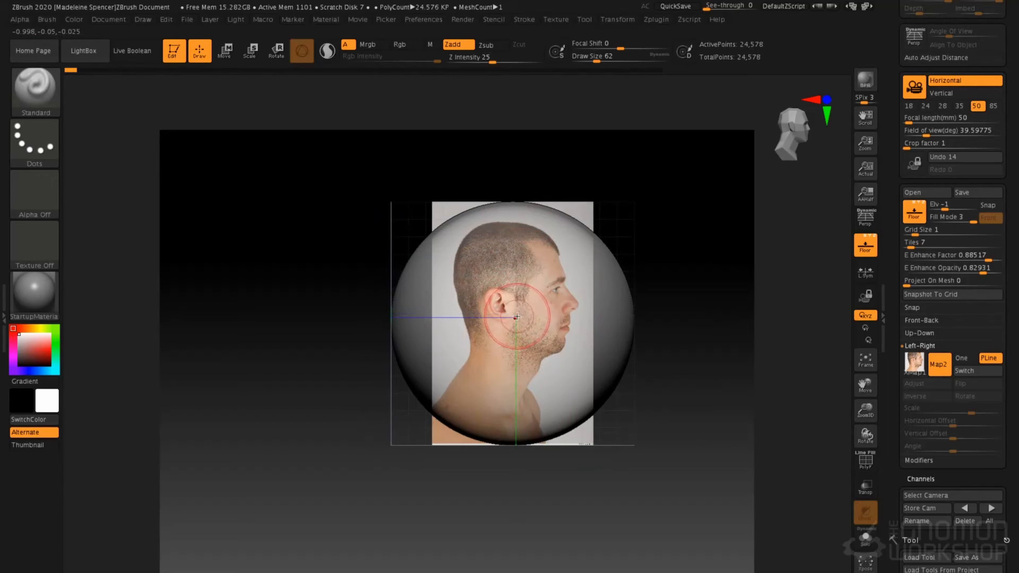
In top view, clear the Up-Down grid's Map2 skull image by setting it to Texture Off.
{"action": "right_click_drag", "start_coordinate": [497, 370], "coordinate": [533, 375], "text": "alt"}
{"action": "right_click_drag", "start_coordinate": [533, 376], "coordinate": [479, 331]}
{"action": "right_click_drag", "start_coordinate": [523, 308], "coordinate": [362, 296], "text": "alt"}
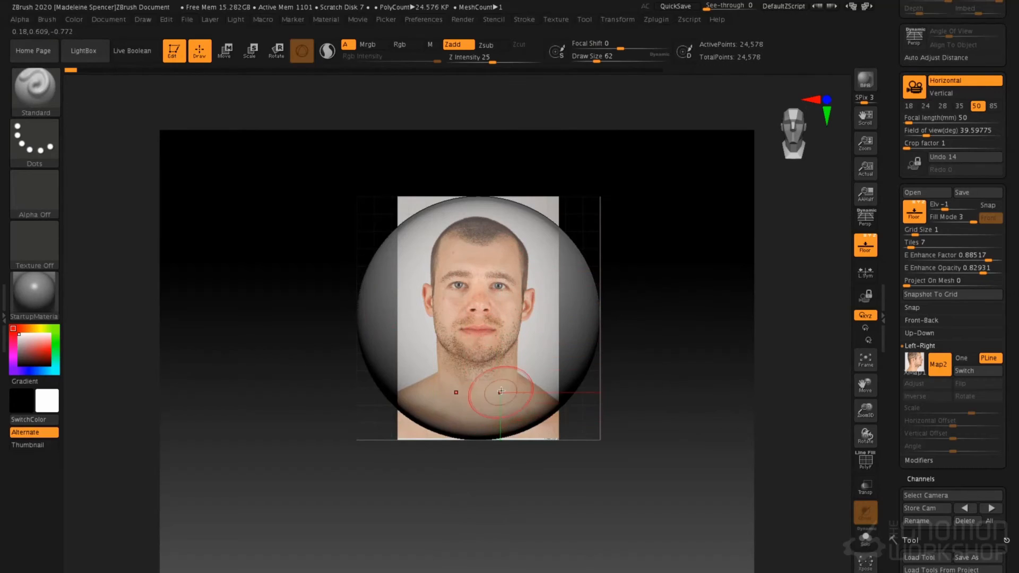
{"action": "right_click_drag", "start_coordinate": [502, 294], "coordinate": [504, 433]}
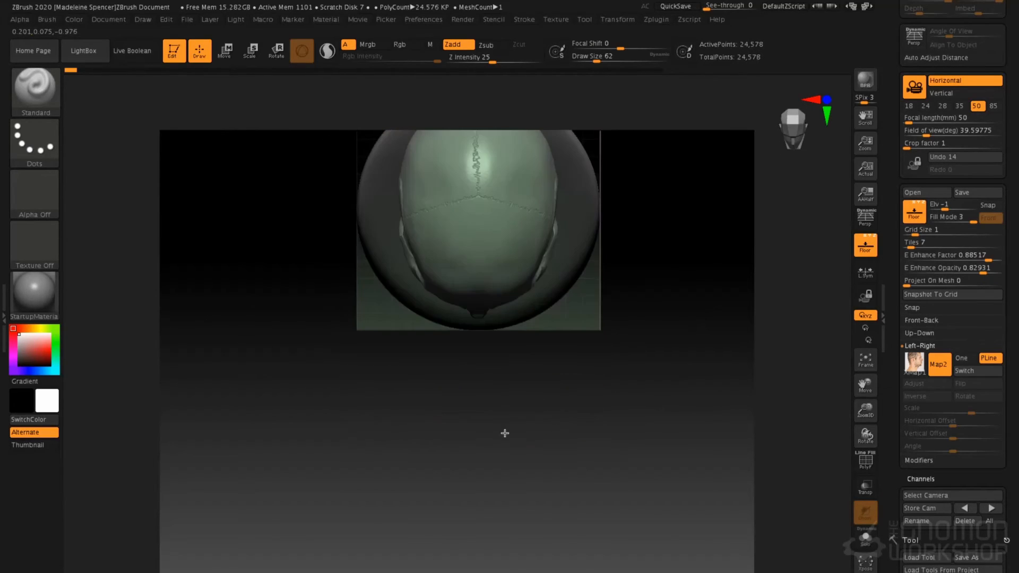
{"action": "right_click_drag", "start_coordinate": [512, 261], "coordinate": [503, 335], "text": "alt"}
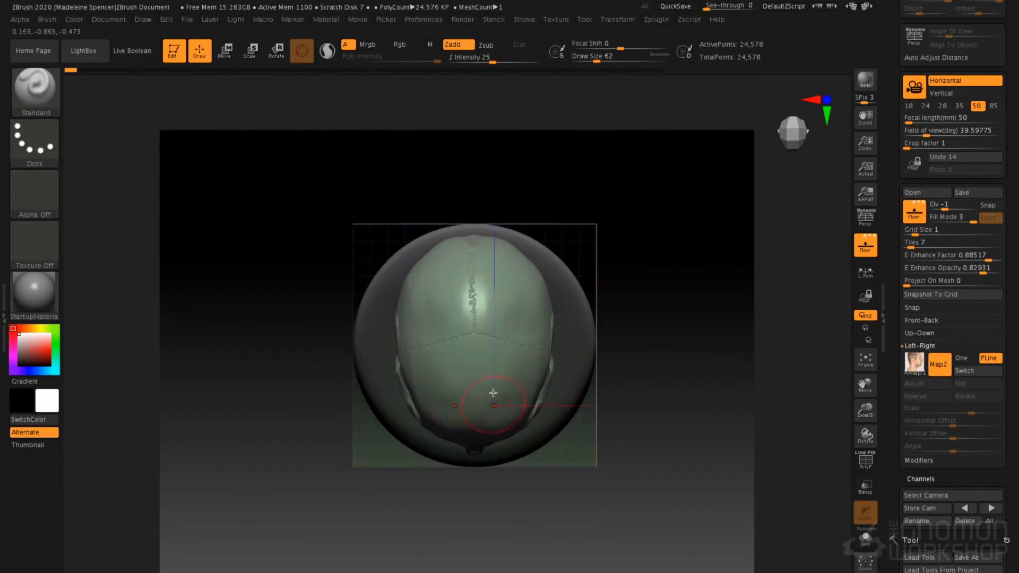
{"action": "left_click", "coordinate": [923, 346]}
{"action": "left_click", "coordinate": [925, 333]}
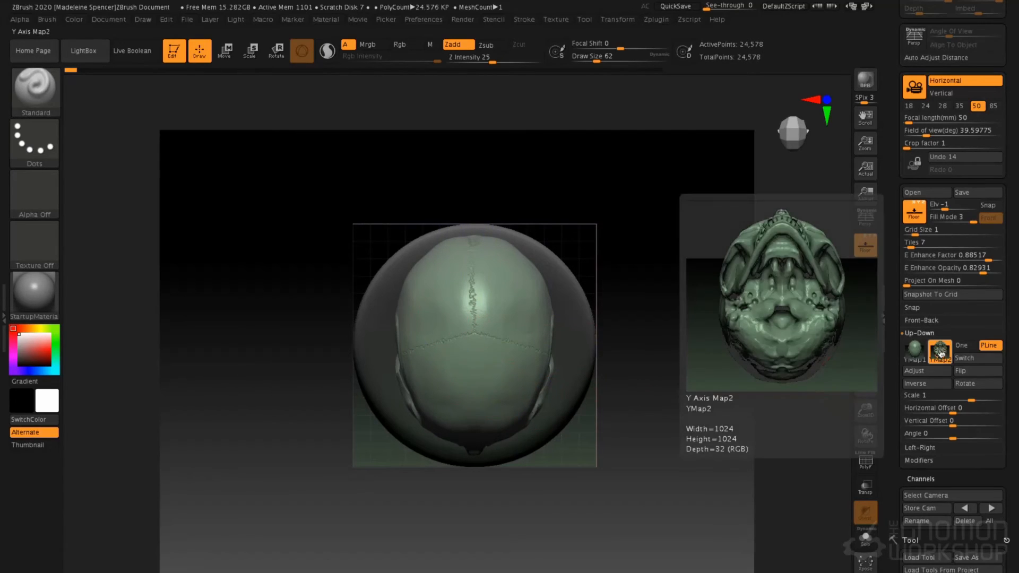
{"action": "left_click", "coordinate": [940, 351]}
{"action": "left_click", "coordinate": [495, 367]}
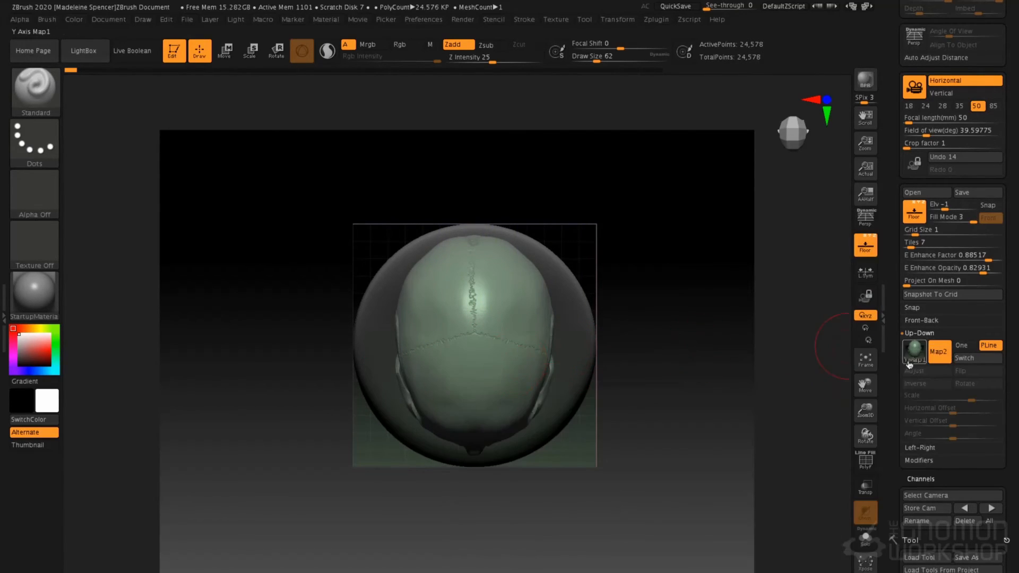
Replace the Up-Down grid's Map1 with the top-of-head photo whose file name ends in 0217.jpg.
{"action": "left_click", "coordinate": [914, 352]}
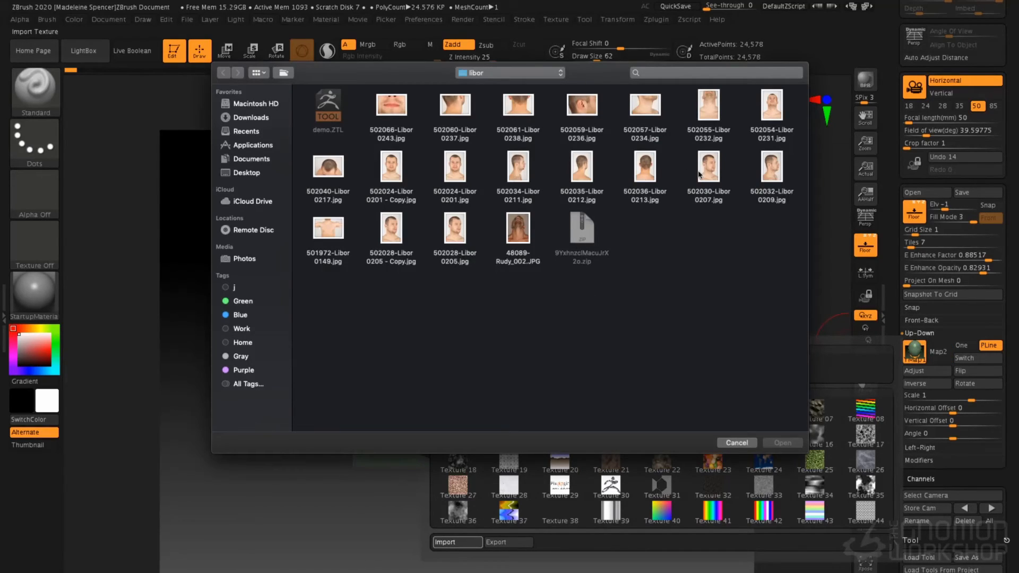
{"action": "double_click", "coordinate": [338, 171]}
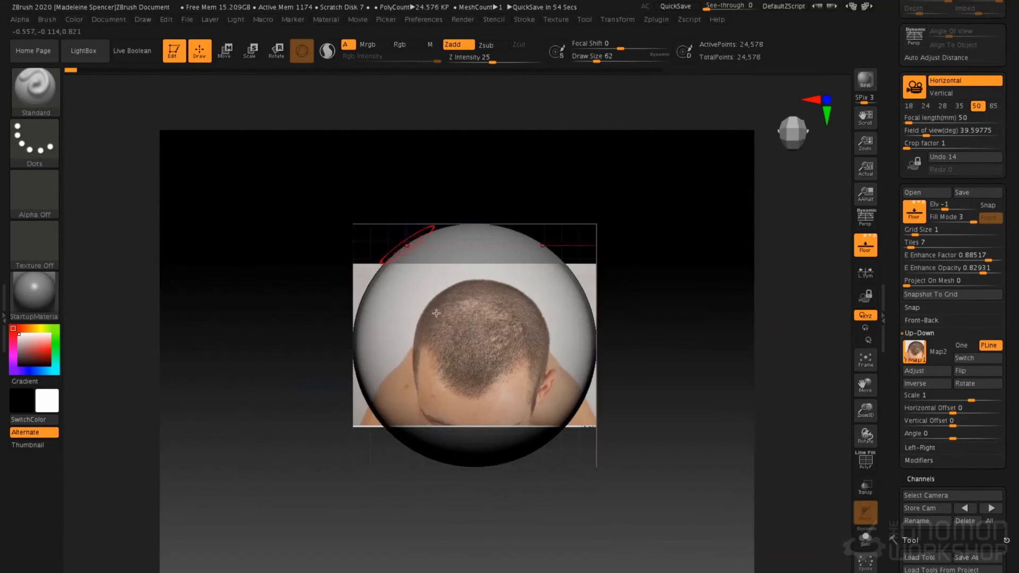
Examine the head photos on the grid around the sphere from the front, back and side.
{"action": "left_click_drag", "start_coordinate": [467, 502], "coordinate": [465, 379]}
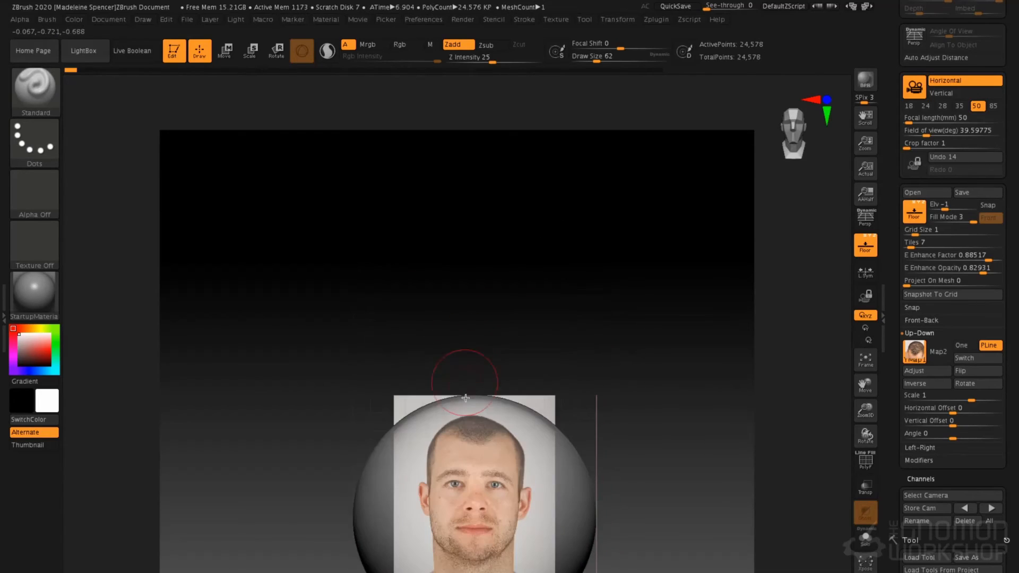
{"action": "key", "text": "f"}
{"action": "left_click_drag", "start_coordinate": [498, 193], "coordinate": [498, 171], "text": "alt"}
{"action": "left_click_drag", "start_coordinate": [287, 392], "coordinate": [456, 385]}
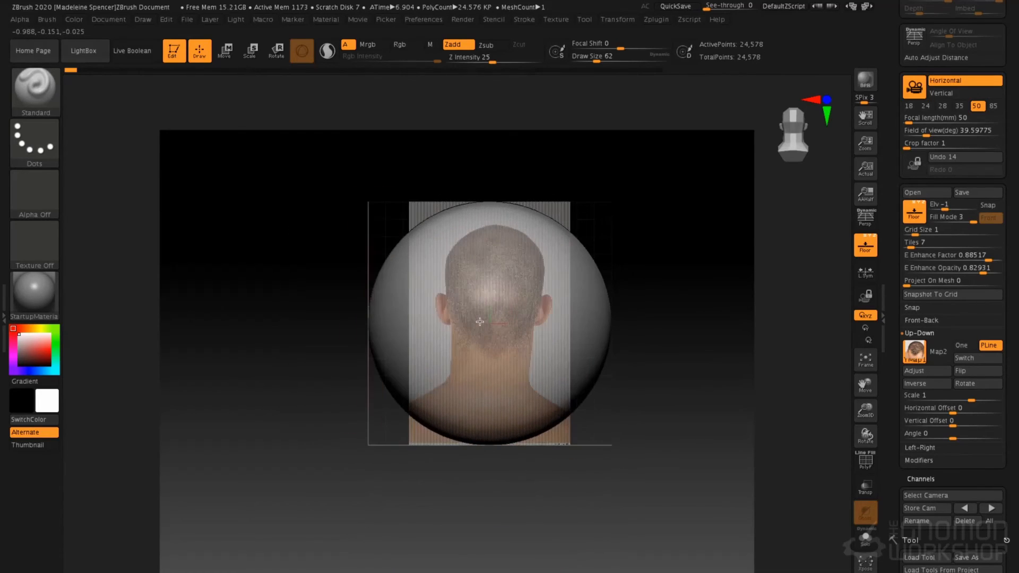
{"action": "right_click_drag", "start_coordinate": [579, 290], "coordinate": [467, 293]}
{"action": "right_click_drag", "start_coordinate": [556, 256], "coordinate": [349, 265], "text": "alt"}
{"action": "right_click_drag", "start_coordinate": [497, 289], "coordinate": [527, 283]}
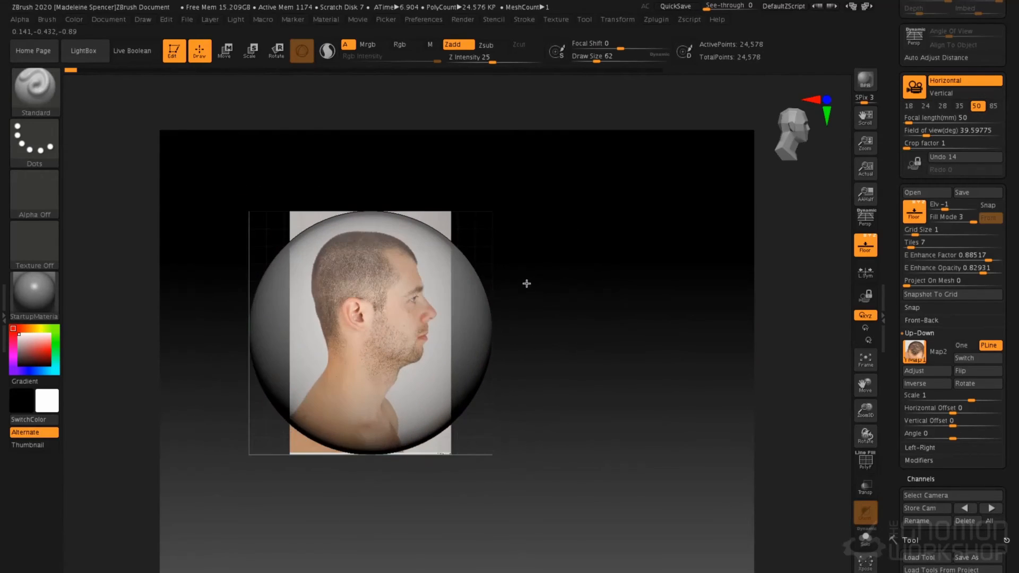
Lower the sphere by two subdivision levels and prepare the Move brush for shaping.
{"action": "right_click_drag", "start_coordinate": [446, 283], "coordinate": [502, 282], "text": "alt"}
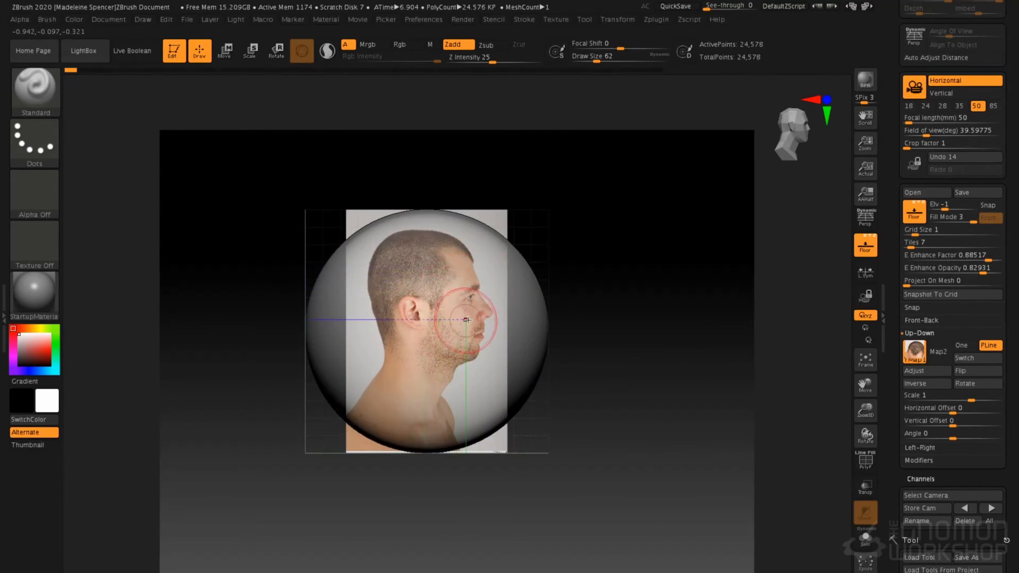
{"action": "key", "text": "shift"}
{"action": "key", "text": "shift+d"}
{"action": "key", "text": "shift+d"}
{"action": "key", "text": "space"}
Narrow the sphere with the Move brush at Draw Size 197 toward the width of the face in the front photo.
{"action": "left_click_drag", "start_coordinate": [449, 280], "coordinate": [465, 278]}
{"action": "right_click_drag", "start_coordinate": [465, 278], "coordinate": [433, 281]}
{"action": "mouse_move", "coordinate": [482, 311]}
{"action": "left_mouse_down"}
{"action": "mouse_move", "coordinate": [543, 307]}
{"action": "mouse_move", "coordinate": [527, 327]}
{"action": "left_mouse_up"}
{"action": "left_click_drag", "start_coordinate": [510, 347], "coordinate": [528, 348]}
{"action": "key", "text": "space"}
{"action": "mouse_move", "coordinate": [580, 245]}
{"action": "left_mouse_down"}
{"action": "mouse_move", "coordinate": [567, 246]}
{"action": "mouse_move", "coordinate": [574, 227]}
{"action": "mouse_move", "coordinate": [573, 246]}
{"action": "left_mouse_up"}
{"action": "mouse_move", "coordinate": [555, 406]}
{"action": "left_mouse_down"}
{"action": "mouse_move", "coordinate": [538, 371]}
{"action": "mouse_move", "coordinate": [557, 409]}
{"action": "left_mouse_up"}
{"action": "mouse_move", "coordinate": [557, 409]}
{"action": "right_mouse_down"}
{"action": "mouse_move", "coordinate": [562, 379]}
{"action": "mouse_move", "coordinate": [564, 395]}
{"action": "right_mouse_up"}
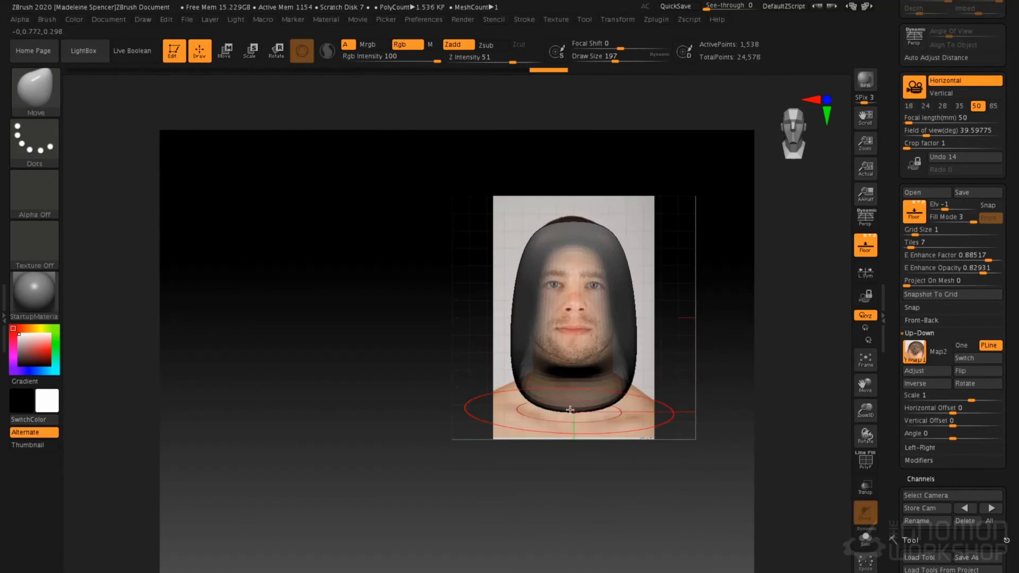
Raise the mesh's lower edge toward the chin and draw its sides toward the front head outline, with the camera locked.
{"action": "left_click_drag", "start_coordinate": [574, 410], "coordinate": [584, 364]}
{"action": "right_click_drag", "start_coordinate": [603, 247], "coordinate": [550, 266], "text": "alt"}
{"action": "right_click_drag", "start_coordinate": [549, 266], "coordinate": [584, 293], "text": "ctrl"}
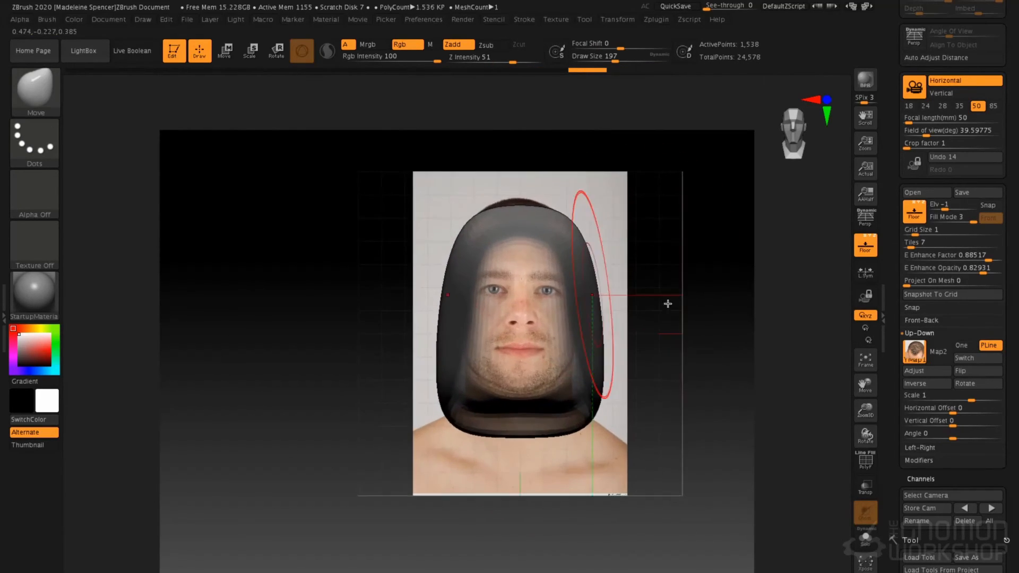
{"action": "left_click", "coordinate": [867, 304]}
{"action": "mouse_move", "coordinate": [469, 425]}
{"action": "left_mouse_down"}
{"action": "mouse_move", "coordinate": [453, 342]}
{"action": "mouse_move", "coordinate": [473, 407]}
{"action": "mouse_move", "coordinate": [467, 361]}
{"action": "mouse_move", "coordinate": [486, 218]}
{"action": "mouse_move", "coordinate": [518, 213]}
{"action": "mouse_move", "coordinate": [510, 209]}
{"action": "left_mouse_up"}
Set E Enhance Factor to 0.95981 and pull the mesh's side in to the face outline in front view.
{"action": "left_click", "coordinate": [985, 255]}
{"action": "left_click_drag", "start_coordinate": [985, 255], "coordinate": [995, 256]}
{"action": "key", "text": "shift+f"}
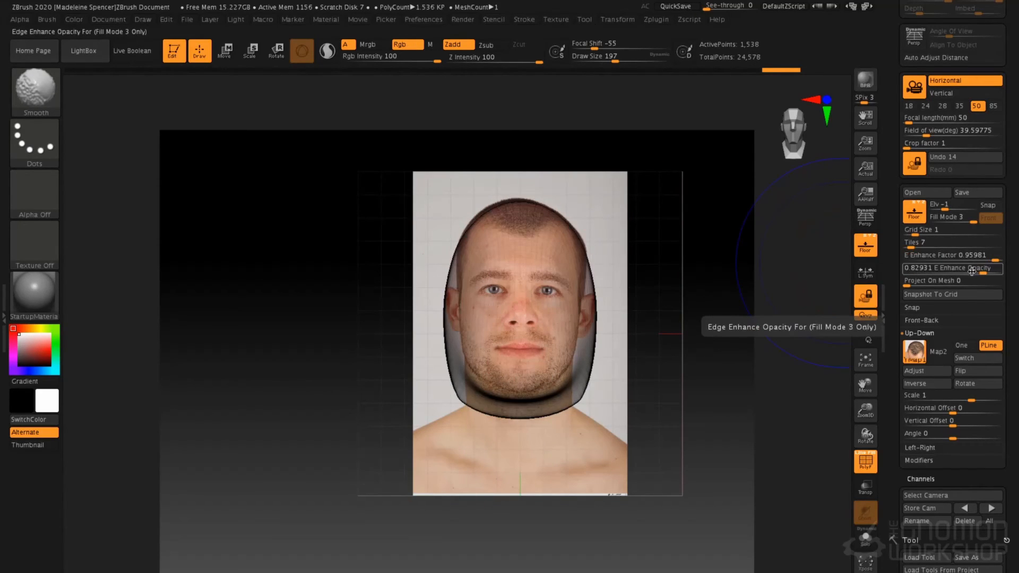
{"action": "key", "text": "shift+f"}
{"action": "mouse_move", "coordinate": [461, 391]}
{"action": "left_mouse_down"}
{"action": "mouse_move", "coordinate": [475, 366]}
{"action": "mouse_move", "coordinate": [457, 303]}
{"action": "left_mouse_up"}
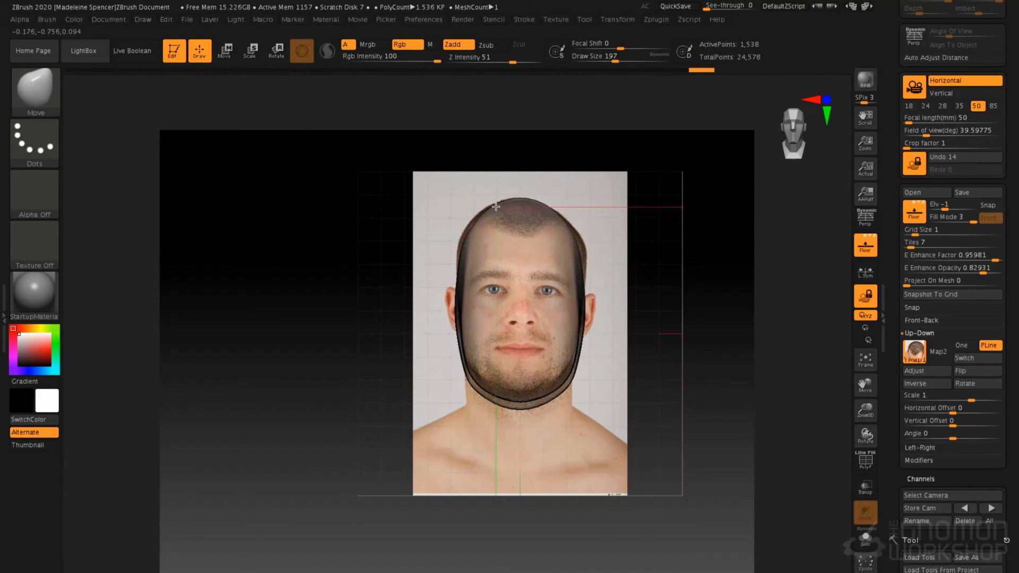
In side view, push the mesh's front back to the face profile using the Move brush at Draw Size 245.
{"action": "left_click", "coordinate": [878, 298]}
{"action": "left_click_drag", "start_coordinate": [678, 273], "coordinate": [732, 277], "text": "shift"}
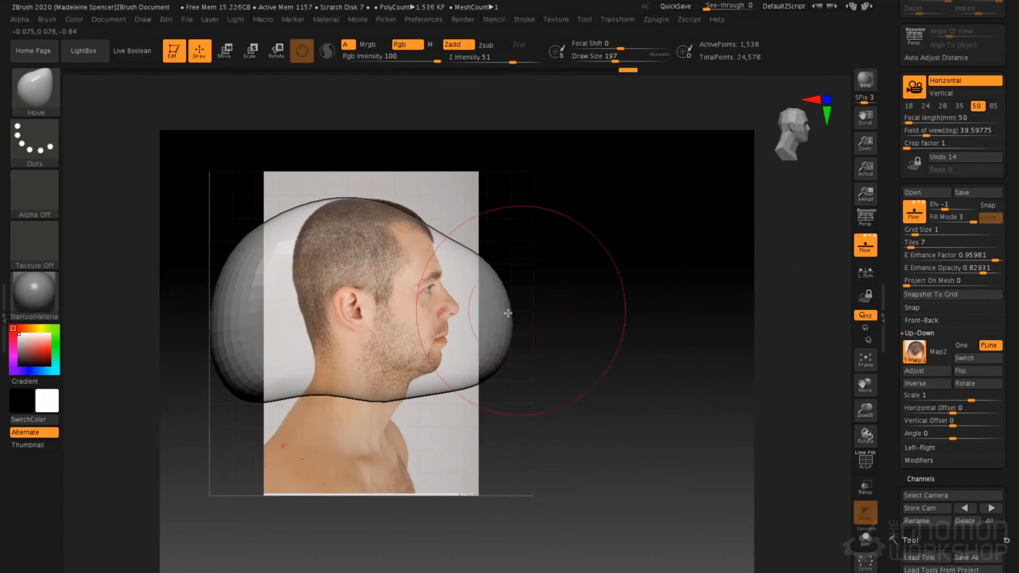
{"action": "key", "text": "space"}
{"action": "left_click_drag", "start_coordinate": [485, 316], "coordinate": [454, 334]}
{"action": "left_click_drag", "start_coordinate": [455, 266], "coordinate": [445, 249]}
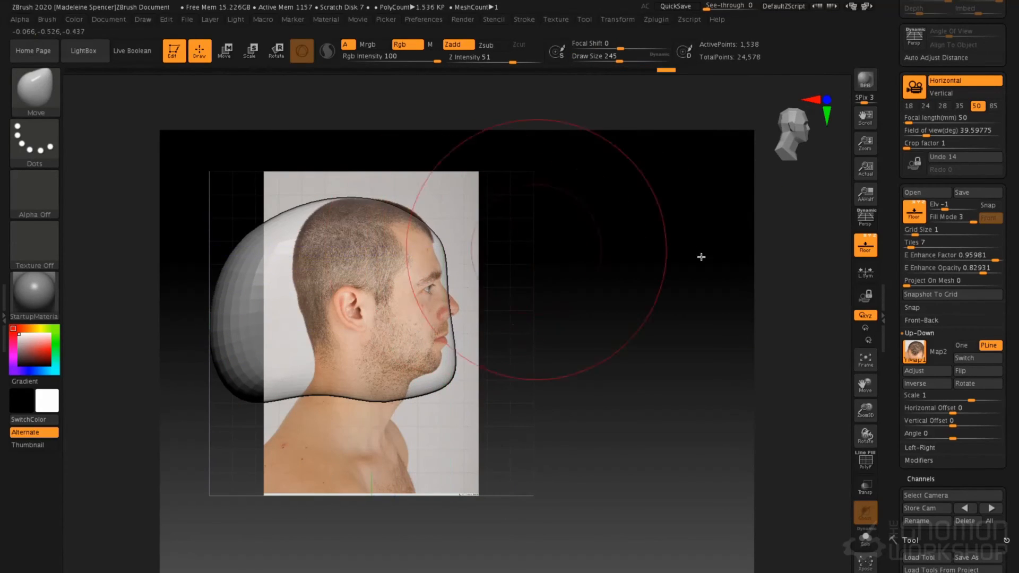
Lock the camera and move the back and crown of the mesh in to the side photo's head outline.
{"action": "left_click", "coordinate": [914, 164]}
{"action": "left_click_drag", "start_coordinate": [252, 354], "coordinate": [295, 339]}
{"action": "mouse_move", "coordinate": [244, 265]}
{"action": "left_mouse_down"}
{"action": "mouse_move", "coordinate": [317, 256]}
{"action": "mouse_move", "coordinate": [312, 307]}
{"action": "left_mouse_up"}
{"action": "mouse_move", "coordinate": [314, 259]}
{"action": "left_mouse_down"}
{"action": "mouse_move", "coordinate": [336, 206]}
{"action": "mouse_move", "coordinate": [355, 214]}
{"action": "left_mouse_up"}
{"action": "key", "text": "space"}
{"action": "left_click_drag", "start_coordinate": [422, 218], "coordinate": [378, 209]}
{"action": "key", "text": "space"}
Smooth the forehead and fit the nape, jaw underside and chin to the side photo.
{"action": "mouse_move", "coordinate": [441, 249]}
{"action": "left_mouse_down", "text": "shift"}
{"action": "mouse_move", "coordinate": [439, 261]}
{"action": "mouse_move", "coordinate": [425, 223]}
{"action": "left_mouse_up", "text": "shift"}
{"action": "left_click_drag", "start_coordinate": [313, 341], "coordinate": [317, 334]}
{"action": "mouse_move", "coordinate": [346, 385]}
{"action": "left_mouse_down"}
{"action": "mouse_move", "coordinate": [352, 369]}
{"action": "mouse_move", "coordinate": [376, 363]}
{"action": "left_mouse_up"}
{"action": "mouse_move", "coordinate": [443, 383]}
{"action": "left_mouse_down"}
{"action": "mouse_move", "coordinate": [434, 370]}
{"action": "mouse_move", "coordinate": [445, 341]}
{"action": "left_mouse_up"}
Refine the forehead, crown, nose and mouth profile in side view, reducing the Move brush's Draw Size down to 41.
{"action": "key", "text": "bracketleft"}
{"action": "key", "text": "bracketleft"}
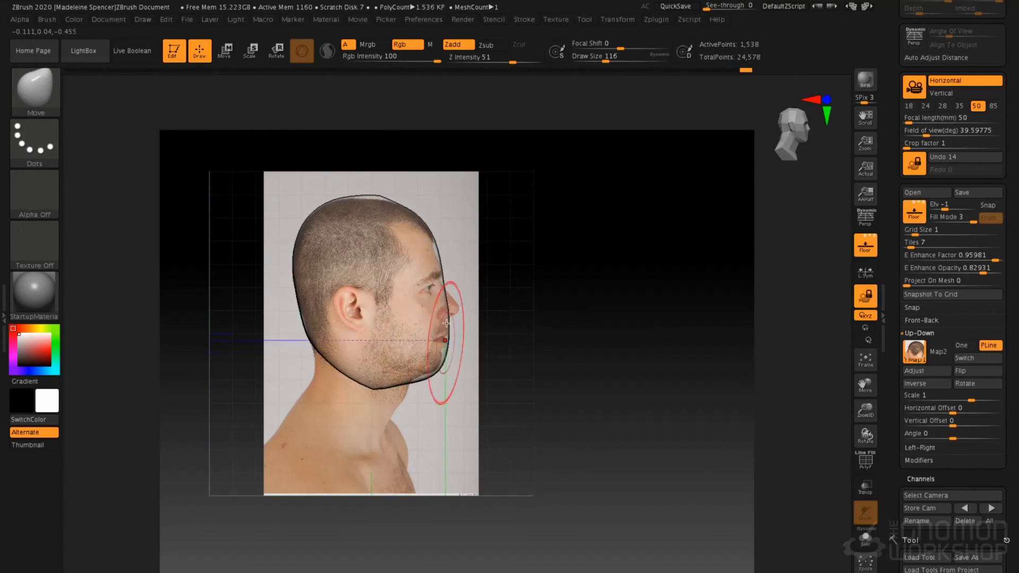
{"action": "key", "text": "space"}
{"action": "left_click_drag", "start_coordinate": [437, 244], "coordinate": [432, 244]}
{"action": "left_click_drag", "start_coordinate": [379, 196], "coordinate": [396, 214]}
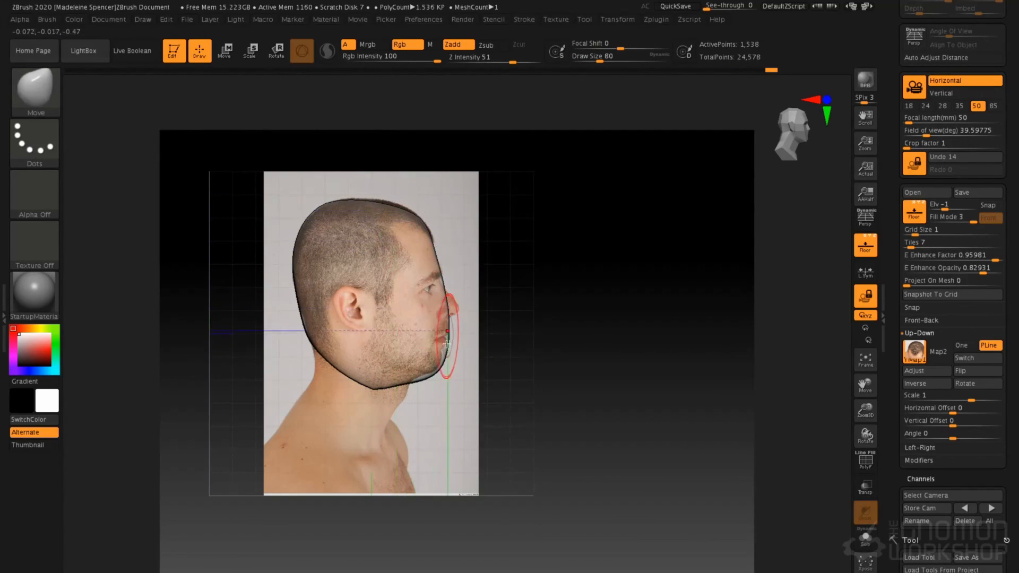
{"action": "key", "text": "space"}
{"action": "left_click_drag", "start_coordinate": [455, 306], "coordinate": [450, 308]}
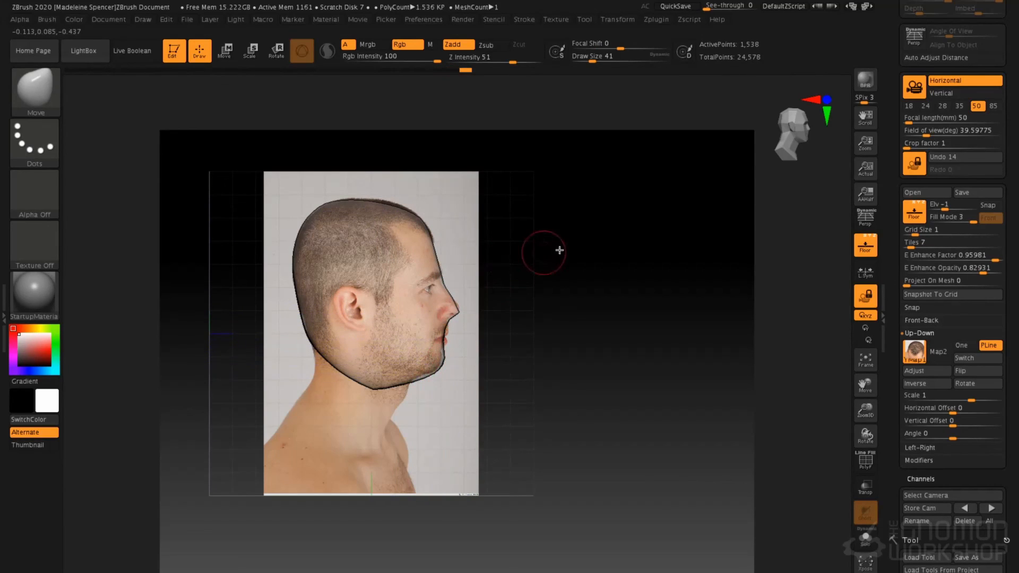
In front view, fit the temples, cheeks and jaw to the face photo with the Move brush at Draw Size 163.
{"action": "left_click_drag", "start_coordinate": [680, 300], "coordinate": [649, 285]}
{"action": "key", "text": "space"}
{"action": "key", "text": "space"}
{"action": "mouse_move", "coordinate": [377, 257]}
{"action": "left_mouse_down"}
{"action": "mouse_move", "coordinate": [392, 256]}
{"action": "mouse_move", "coordinate": [360, 247]}
{"action": "mouse_move", "coordinate": [364, 232]}
{"action": "left_mouse_up"}
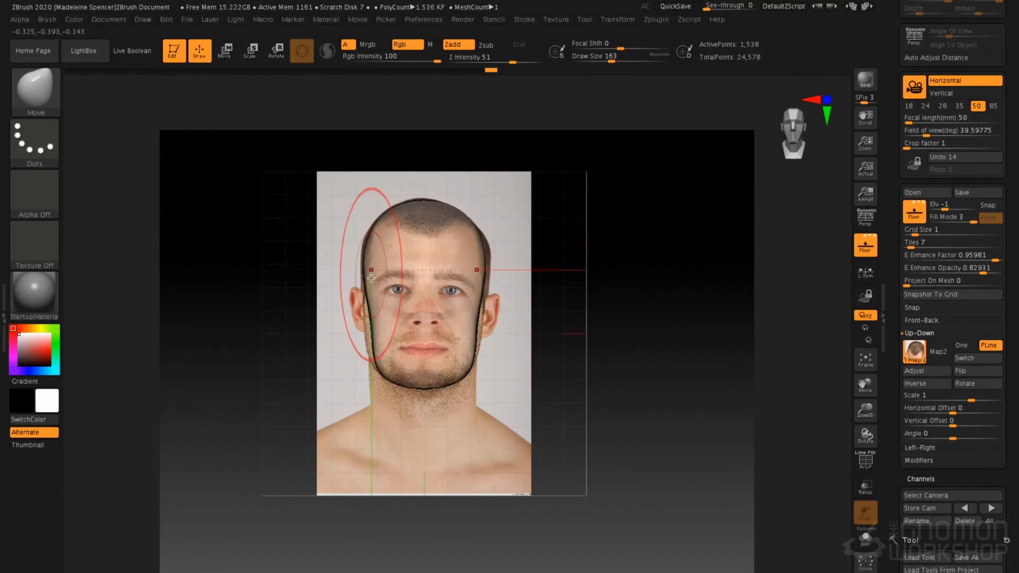
{"action": "left_click_drag", "start_coordinate": [375, 326], "coordinate": [372, 327]}
{"action": "left_click_drag", "start_coordinate": [389, 376], "coordinate": [406, 386]}
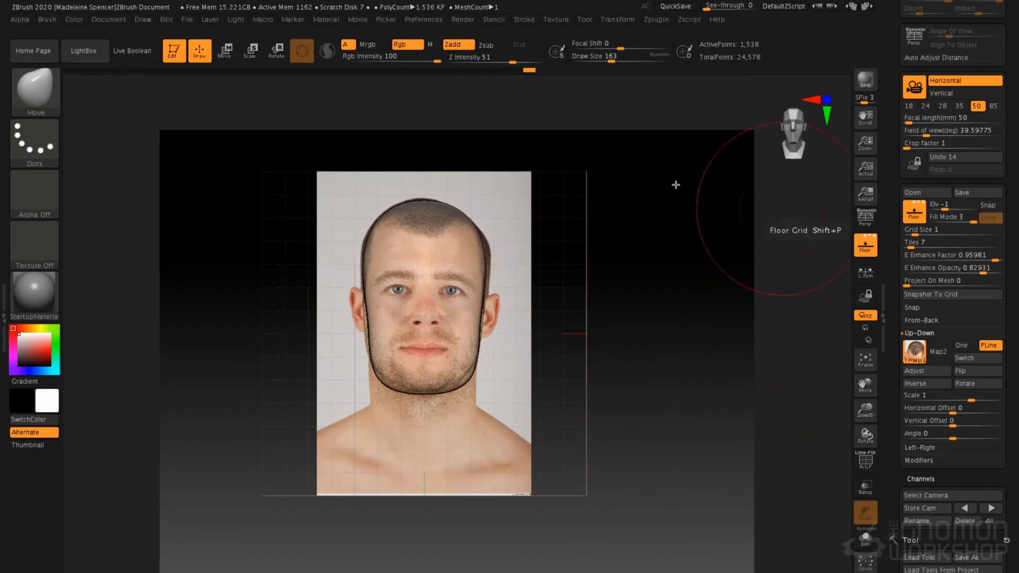
Load the saved skull reference grid from the LightBox Grids collection.
{"action": "left_click", "coordinate": [84, 51]}
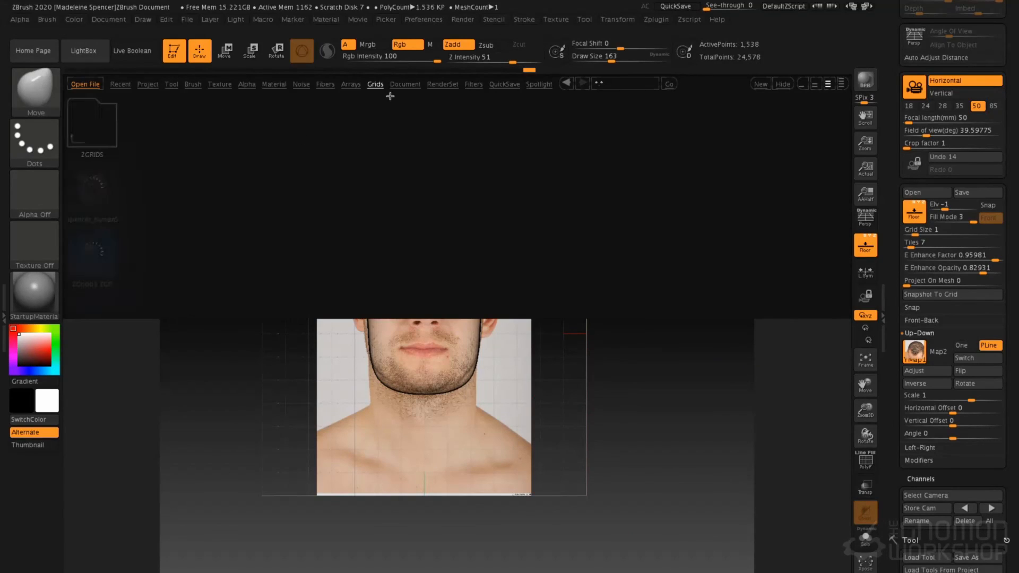
{"action": "double_click", "coordinate": [94, 191]}
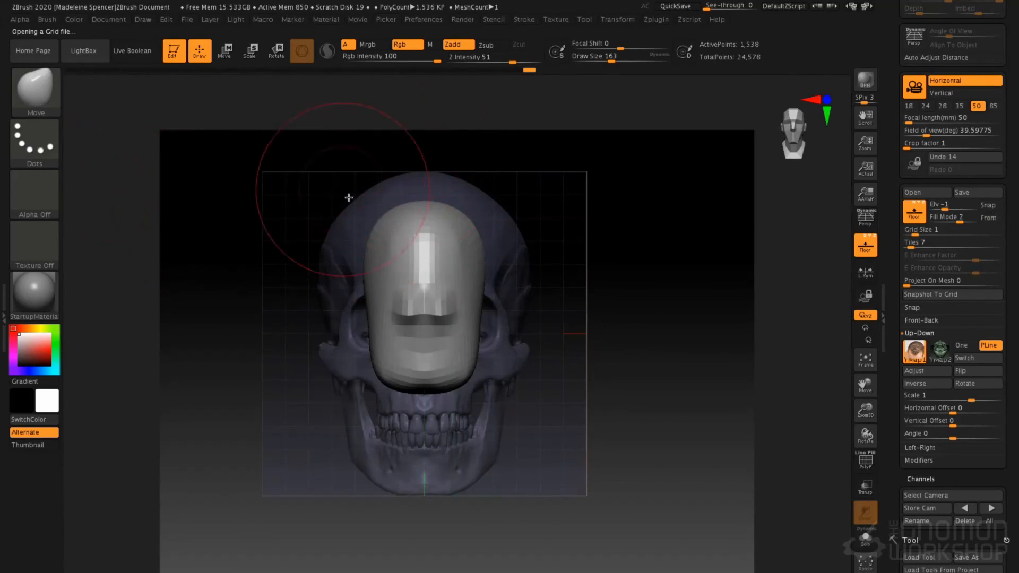
Smooth out the nose area and pull the upper back of the head outward in an angled view of the skull grids.
{"action": "left_click_drag", "start_coordinate": [425, 273], "coordinate": [426, 332], "text": "shift"}
{"action": "mouse_move", "coordinate": [493, 255]}
{"action": "left_mouse_down"}
{"action": "mouse_move", "coordinate": [502, 263]}
{"action": "mouse_move", "coordinate": [478, 346]}
{"action": "mouse_move", "coordinate": [488, 243]}
{"action": "mouse_move", "coordinate": [526, 255]}
{"action": "mouse_move", "coordinate": [466, 303]}
{"action": "mouse_move", "coordinate": [397, 304]}
{"action": "mouse_move", "coordinate": [427, 326]}
{"action": "left_mouse_up"}
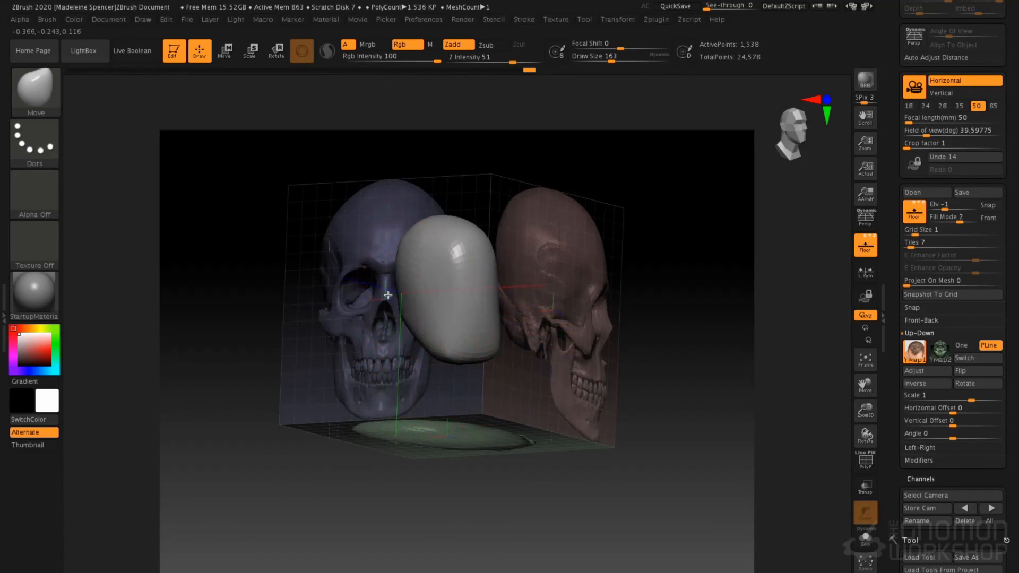
{"action": "left_click_drag", "start_coordinate": [403, 266], "coordinate": [398, 251]}
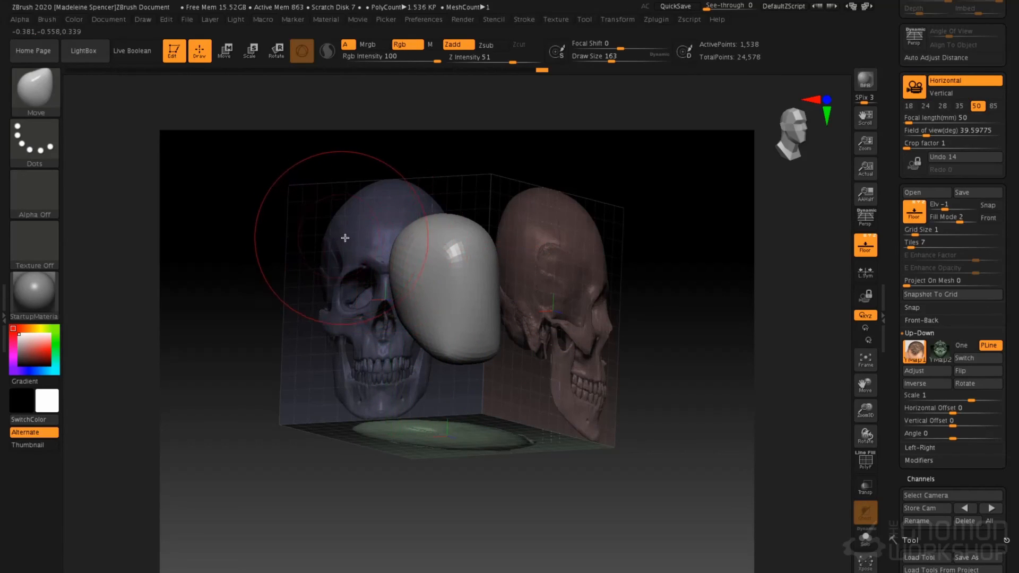
{"action": "left_click_drag", "start_coordinate": [422, 249], "coordinate": [418, 245]}
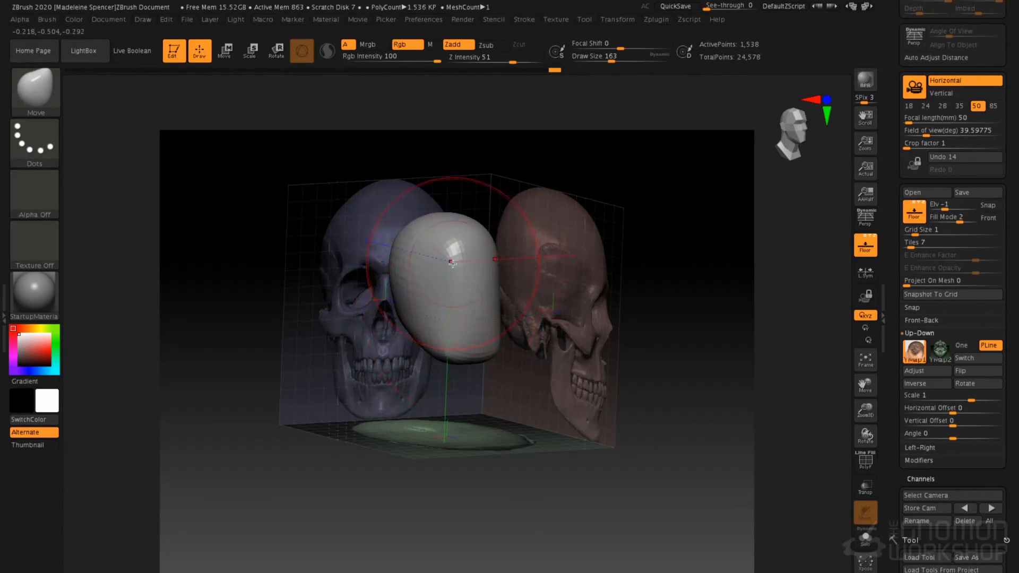